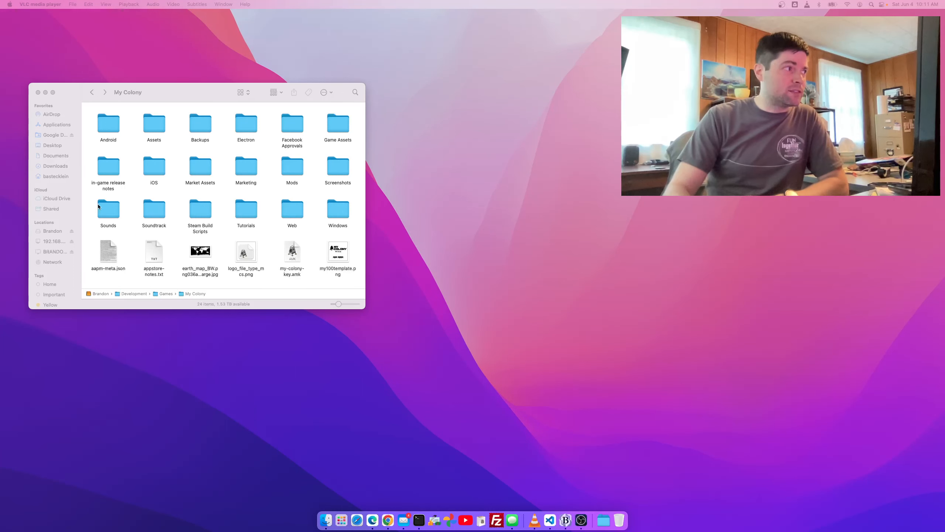
- Open amazon-icon-small.png from My Colony's Market Assets folder and enlarge its preview window beside the folder window
drag(184, 97, 194, 89)
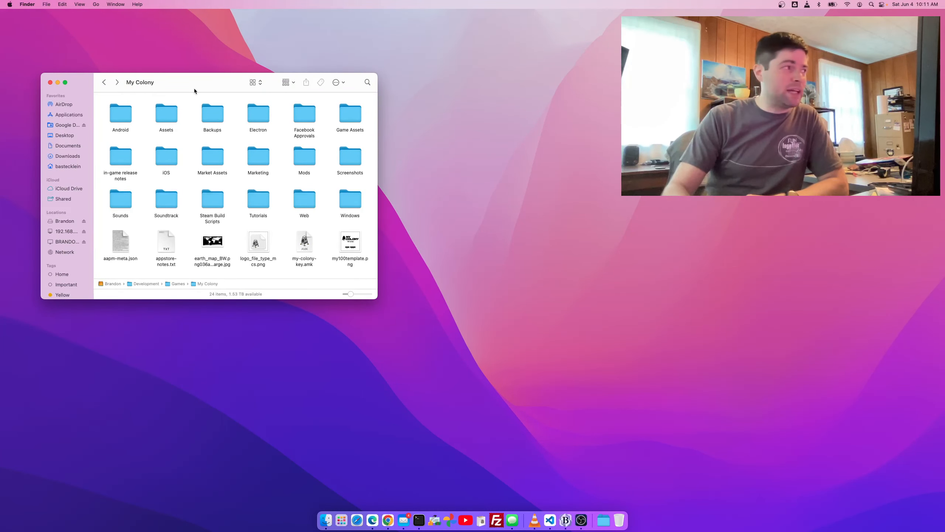
double_click(220, 157)
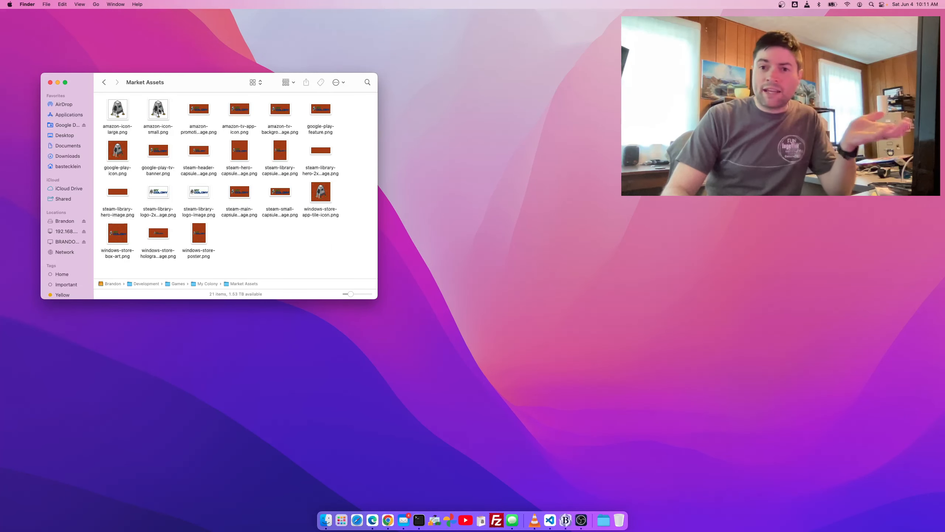
click(159, 110)
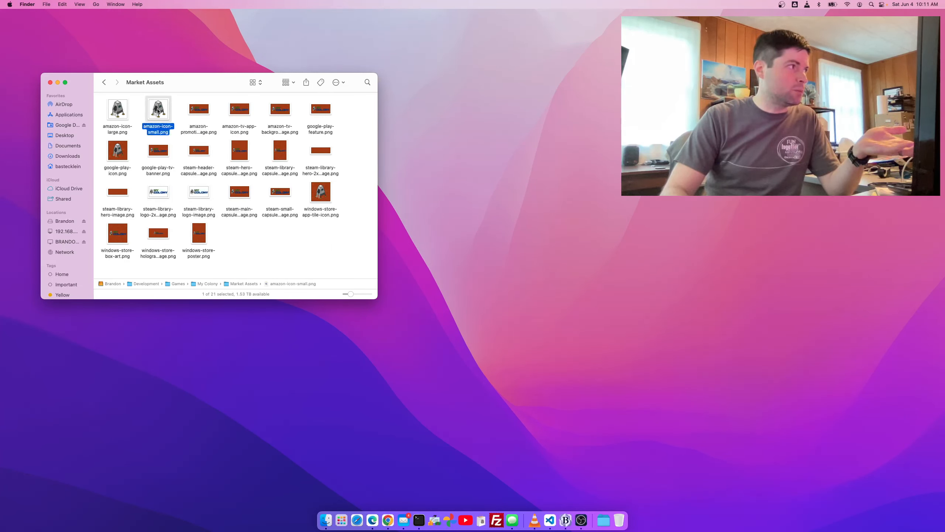
double_click(165, 110)
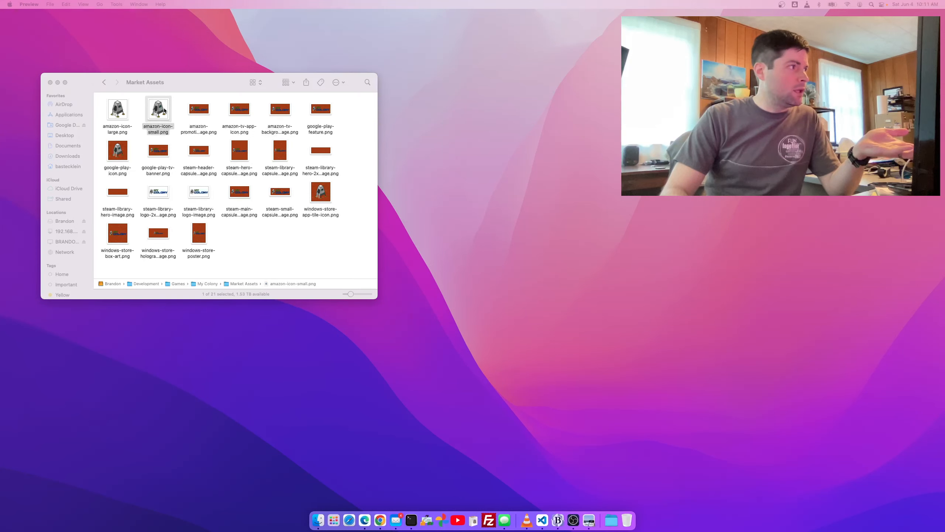
drag(304, 133, 251, 99)
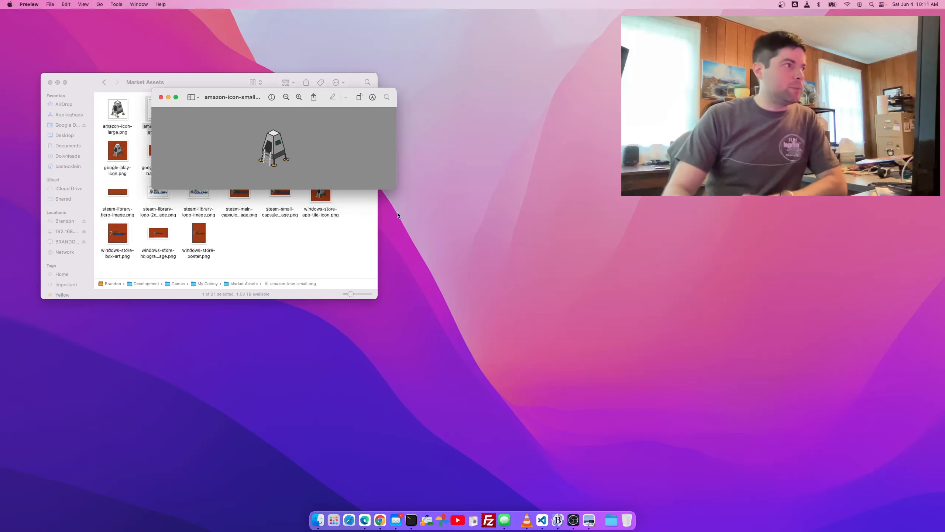
drag(397, 190, 445, 303)
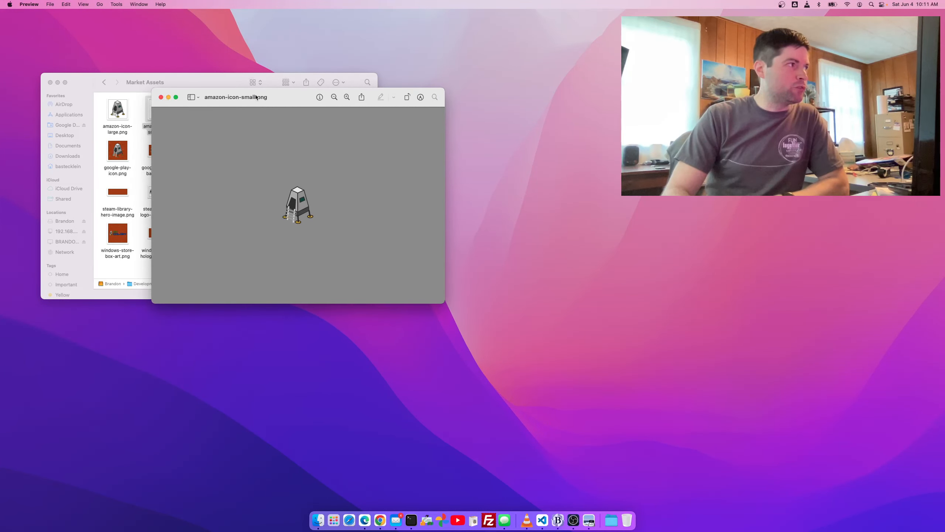
drag(255, 97, 424, 70)
drag(613, 275, 726, 425)
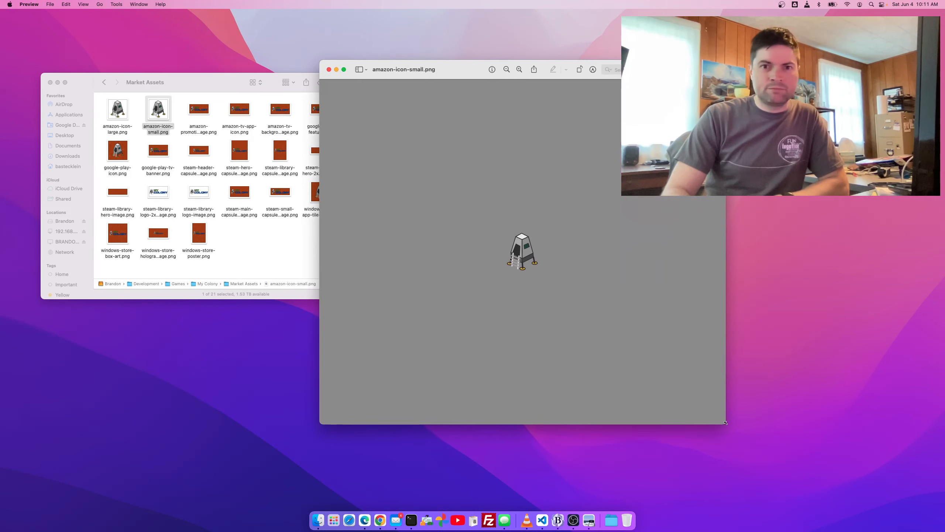
- Magnify the raster lander icon until its individual pixels can be examined, and return to an overall view
click(520, 69)
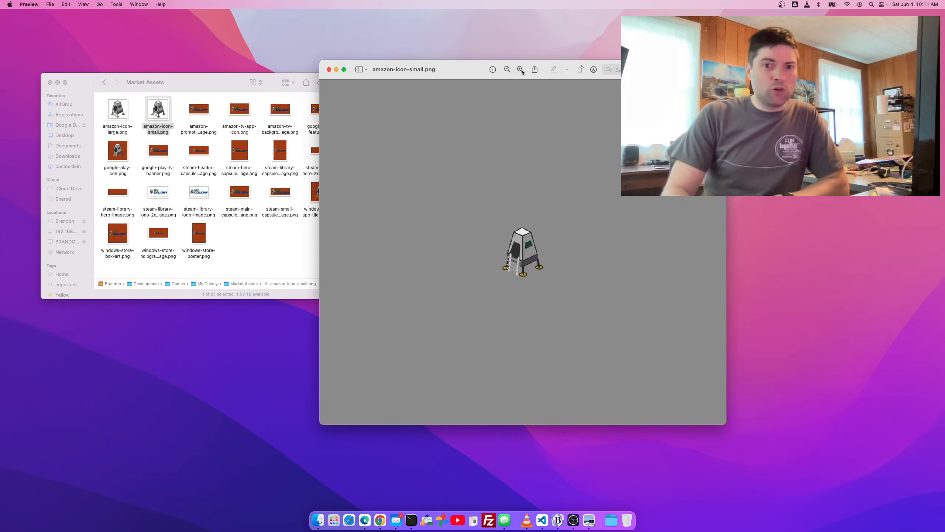
click(521, 70)
click(521, 70)
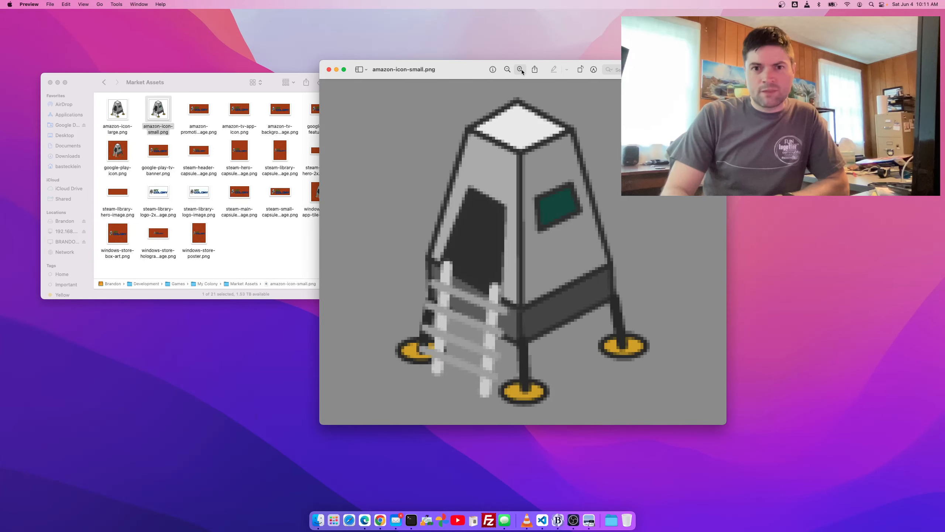
click(521, 70)
click(521, 69)
click(521, 70)
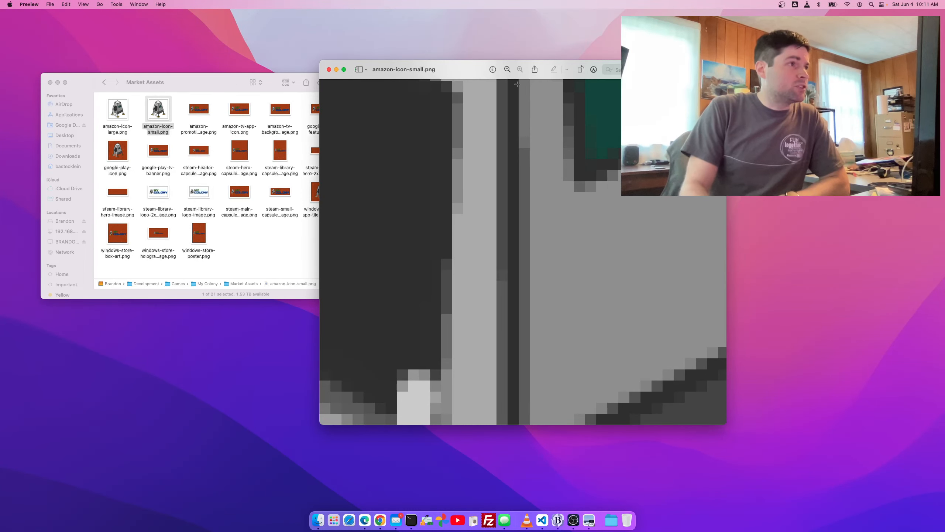
click(508, 70)
click(508, 69)
click(507, 70)
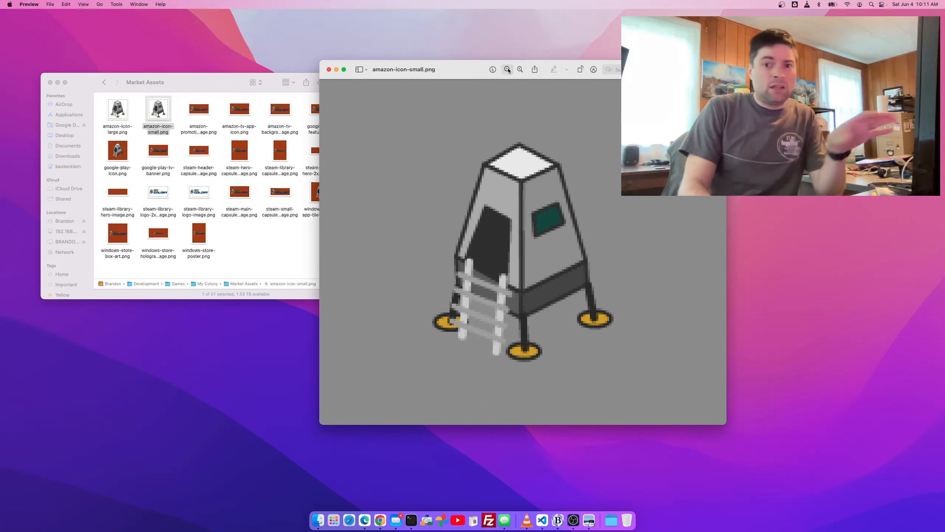
click(508, 70)
click(508, 70)
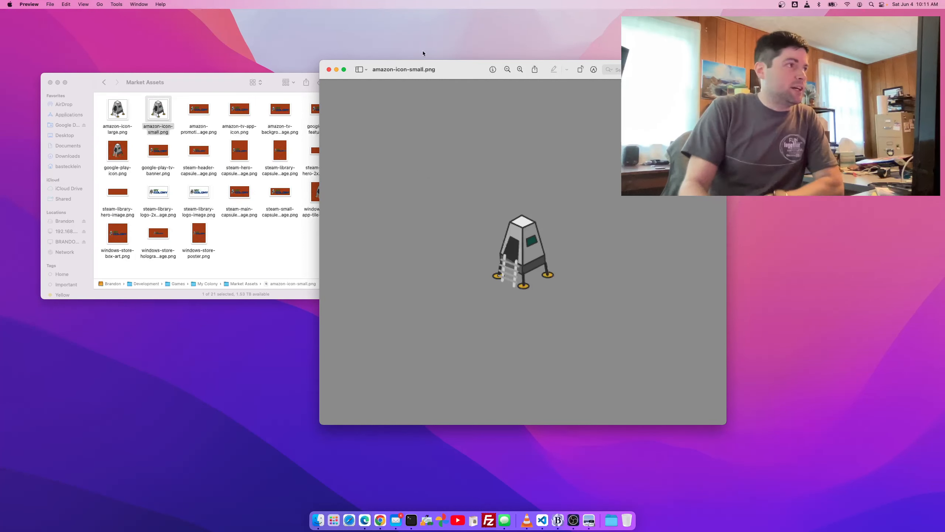
- Open icon.svg from the Raw subfolder of My Colony's Assets folder in Inkscape
click(103, 82)
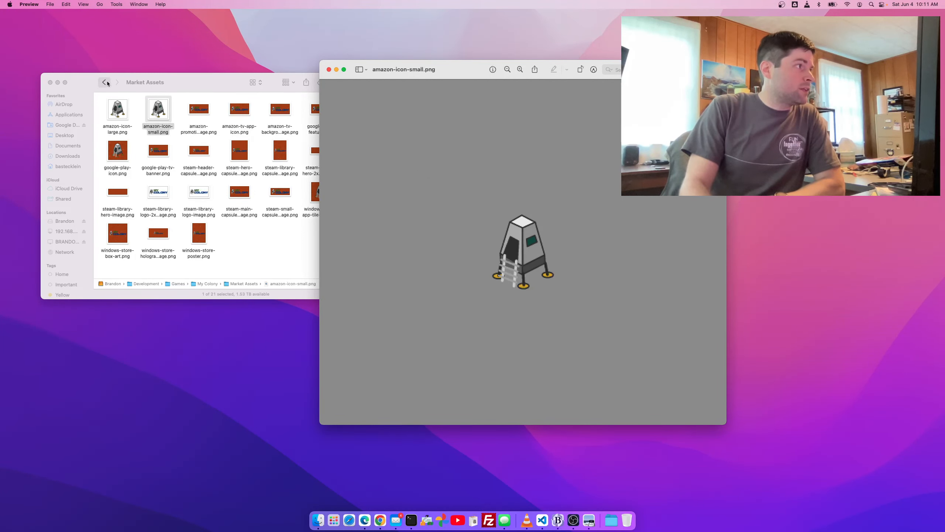
click(104, 82)
click(117, 82)
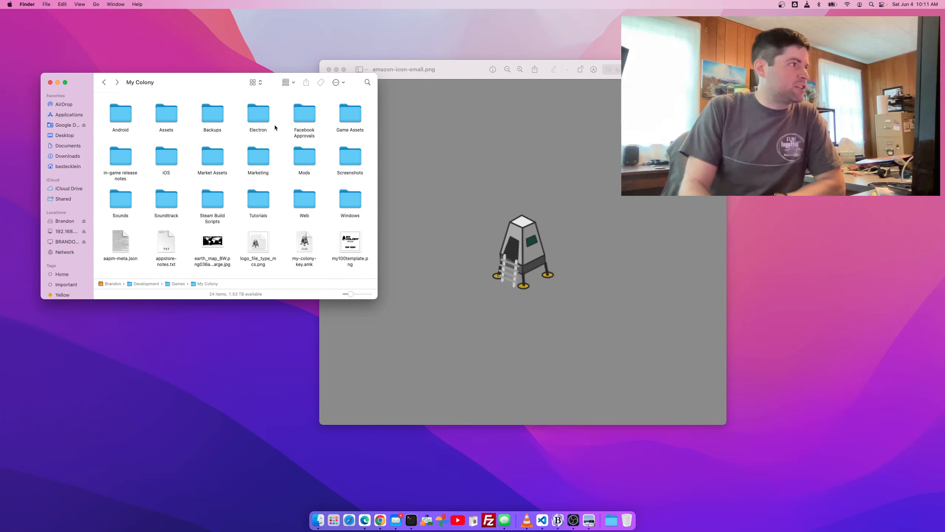
double_click(168, 107)
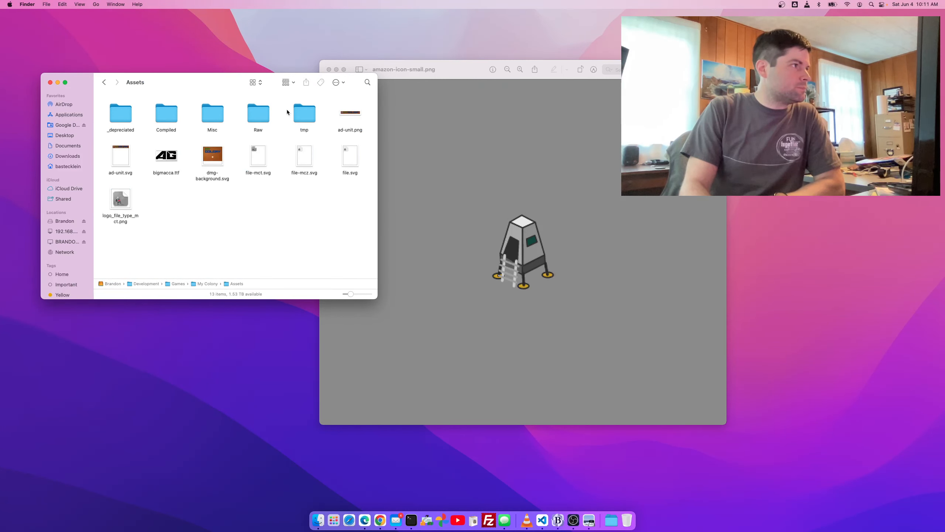
double_click(263, 114)
double_click(280, 109)
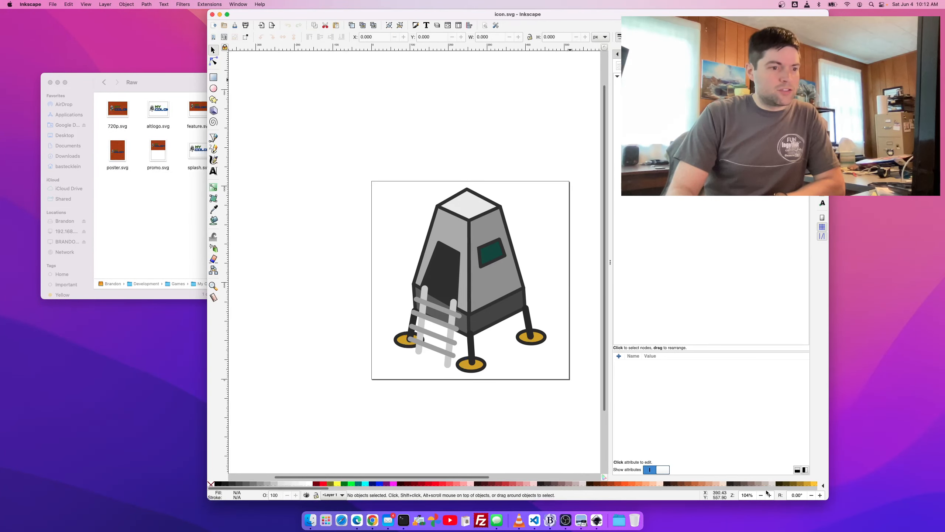
- Examine the edge quality of the vector lander's ladder and legs at high magnification, and return to the whole drawing
click(769, 495)
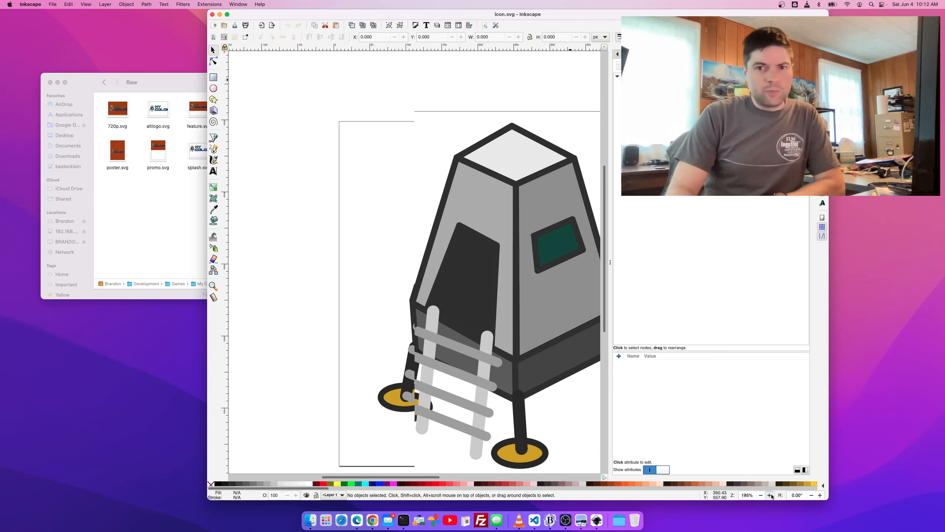
click(769, 495)
click(769, 495)
click(770, 495)
click(770, 495)
click(769, 495)
click(769, 495)
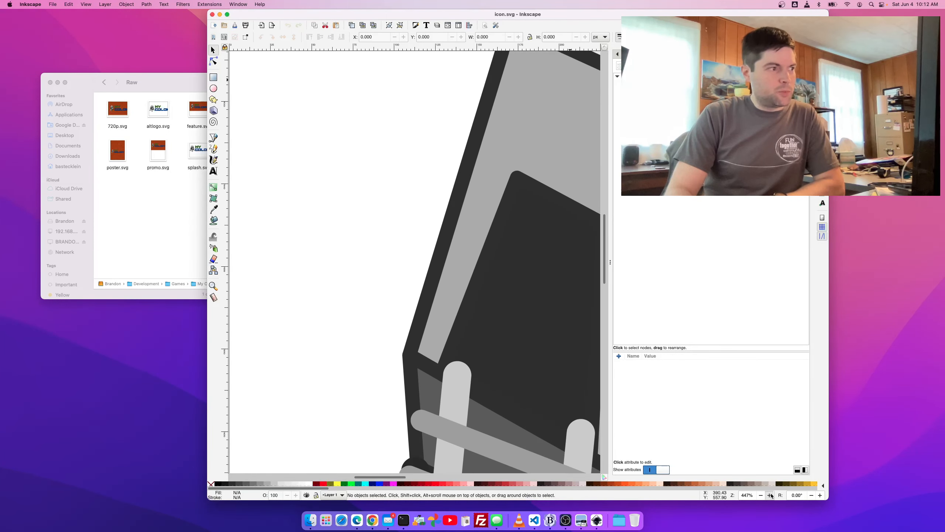
click(770, 495)
click(769, 495)
scroll(411, 292, down, 10)
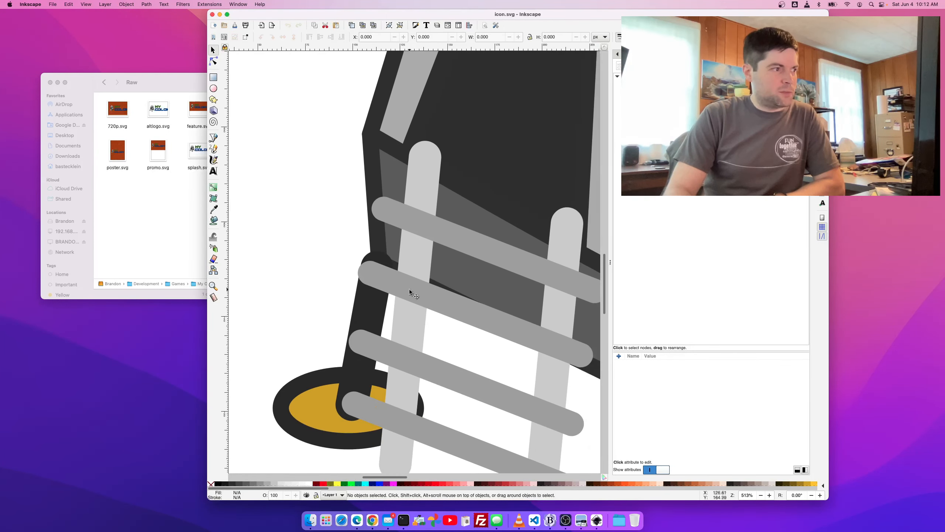
click(770, 495)
click(770, 495)
click(769, 495)
click(769, 495)
click(769, 495)
click(769, 495)
click(769, 495)
click(769, 495)
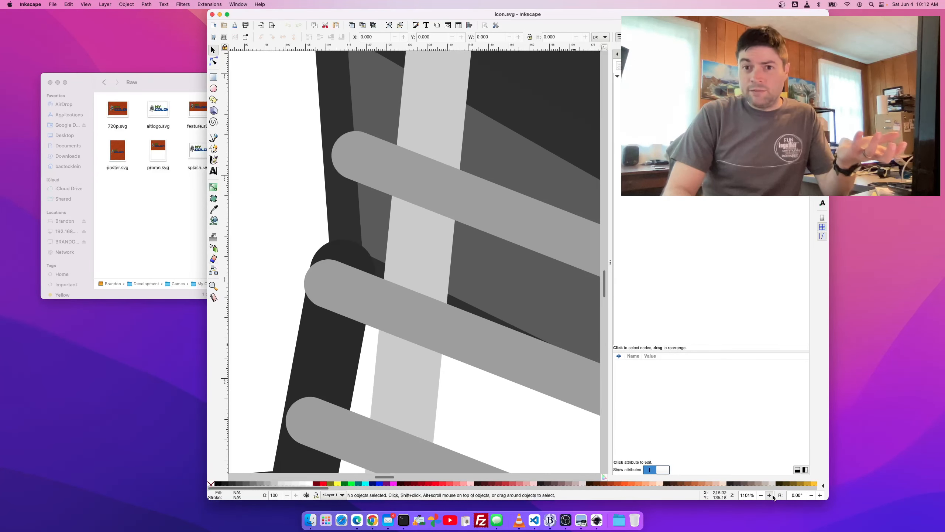
click(770, 495)
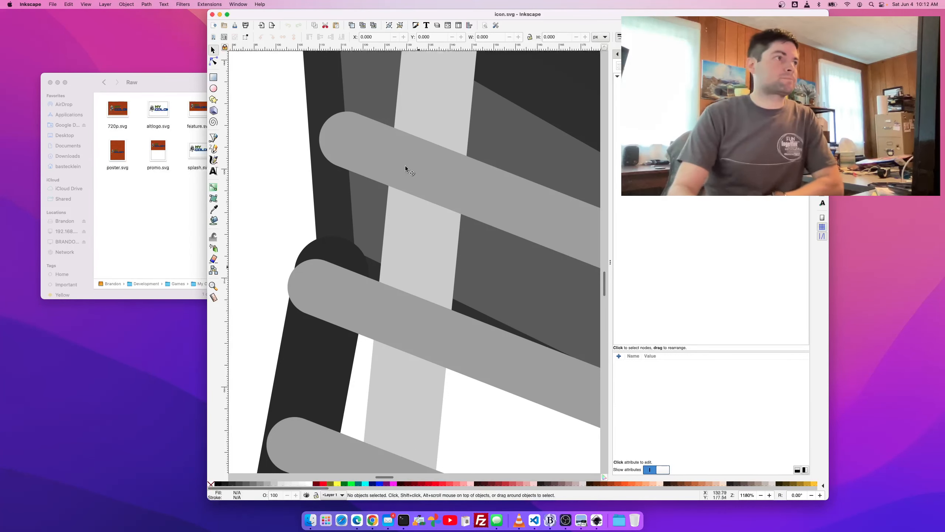
click(761, 496)
click(761, 496)
click(761, 497)
click(762, 496)
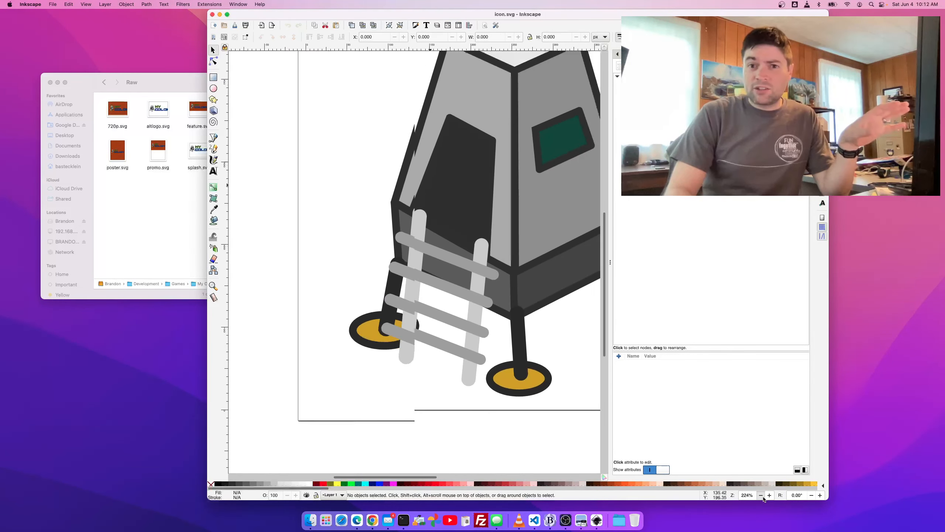
click(761, 496)
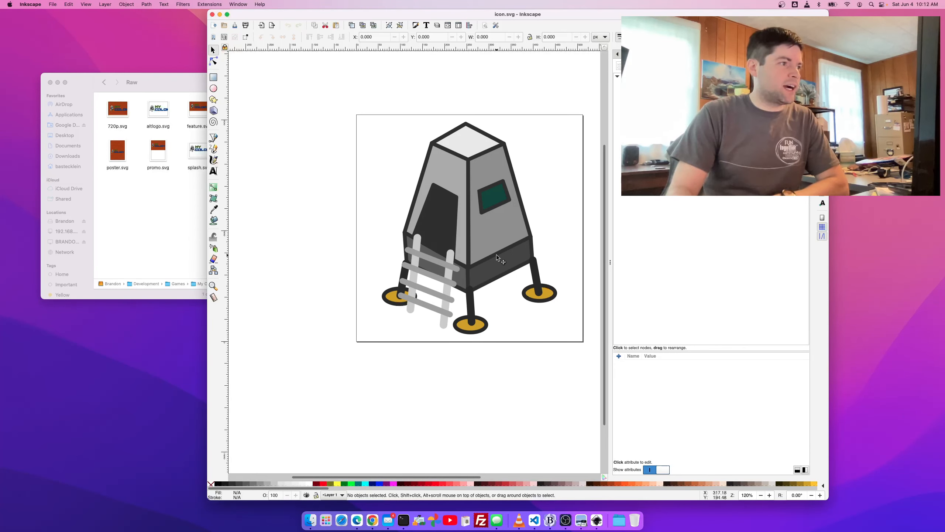
- Ungroup the lander drawing into its separate objects
click(476, 260)
click(146, 4)
mouse_move(126, 4)
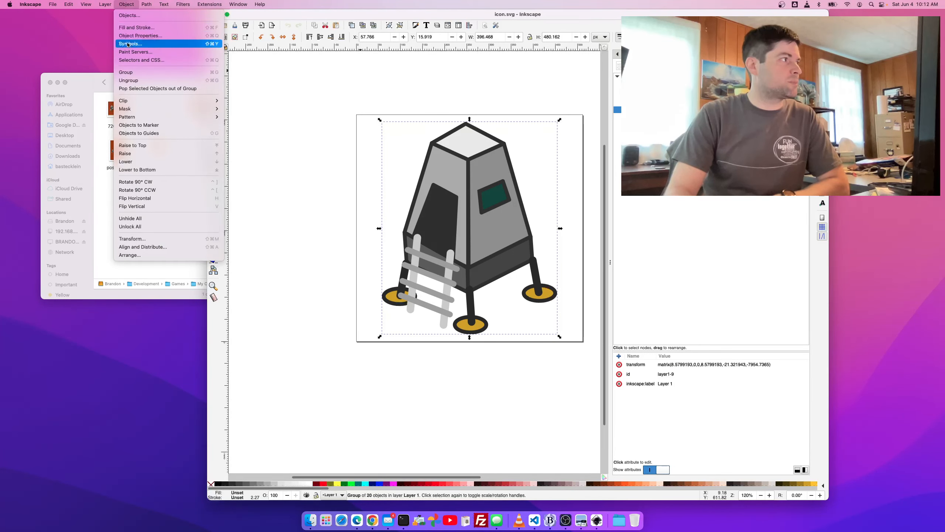
click(136, 90)
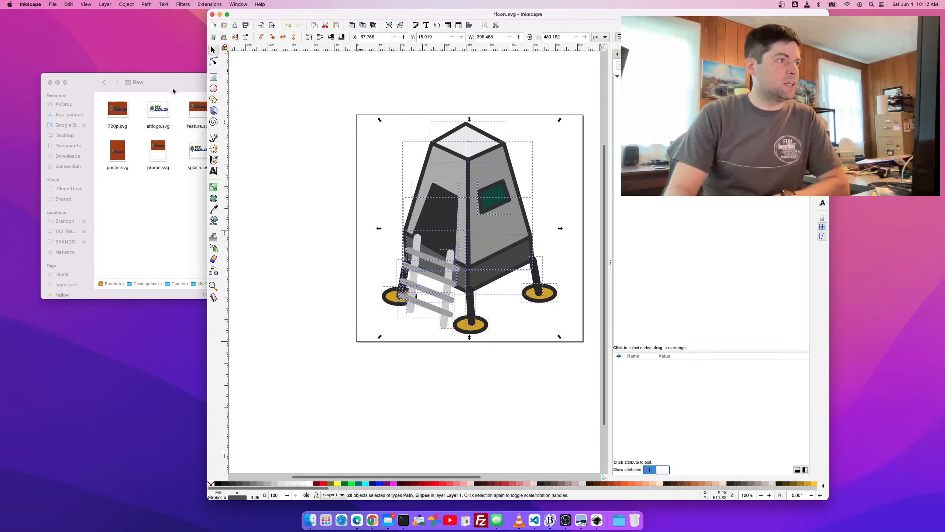
- Pull the lander's light top face and its two large grey side walls away from the body as separate pieces
click(516, 148)
drag(478, 140, 526, 112)
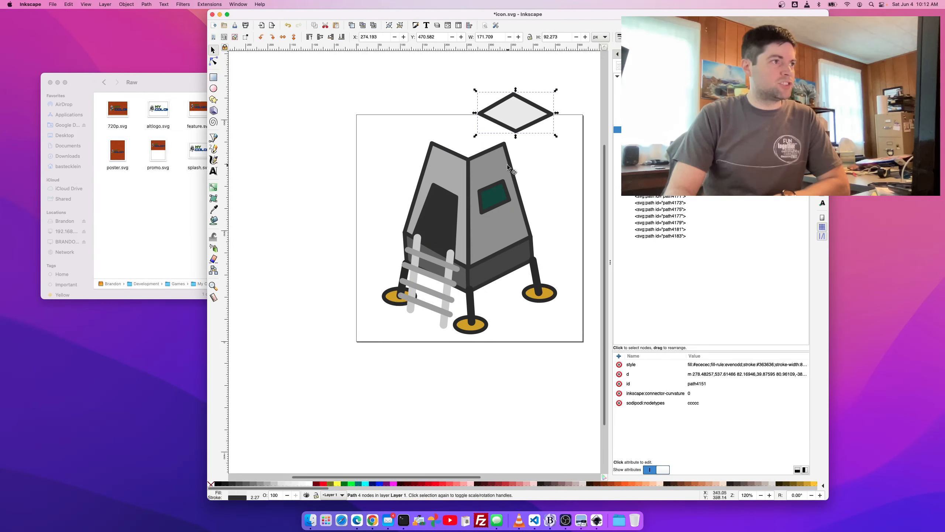
drag(478, 156, 523, 213)
drag(436, 157, 347, 141)
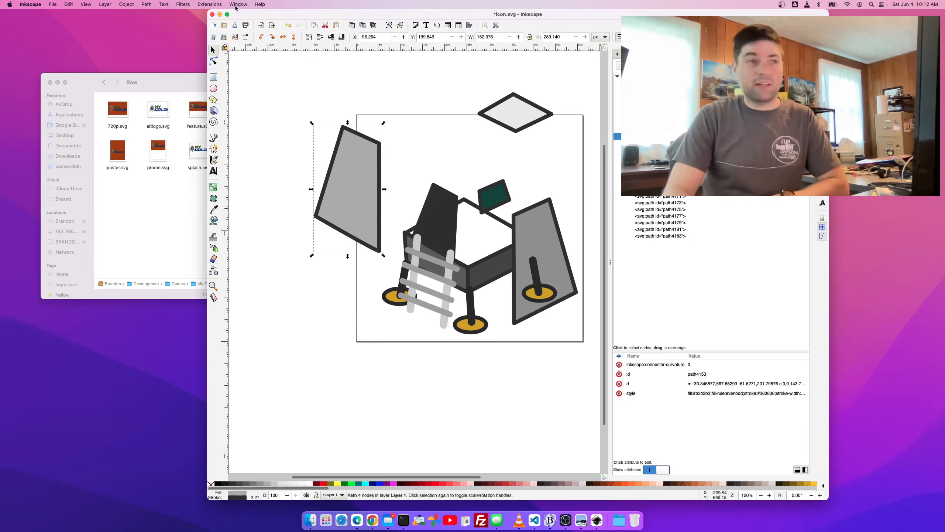
- Close icon.svg without saving the changes, and close the amazon-icon-small.png preview
click(212, 15)
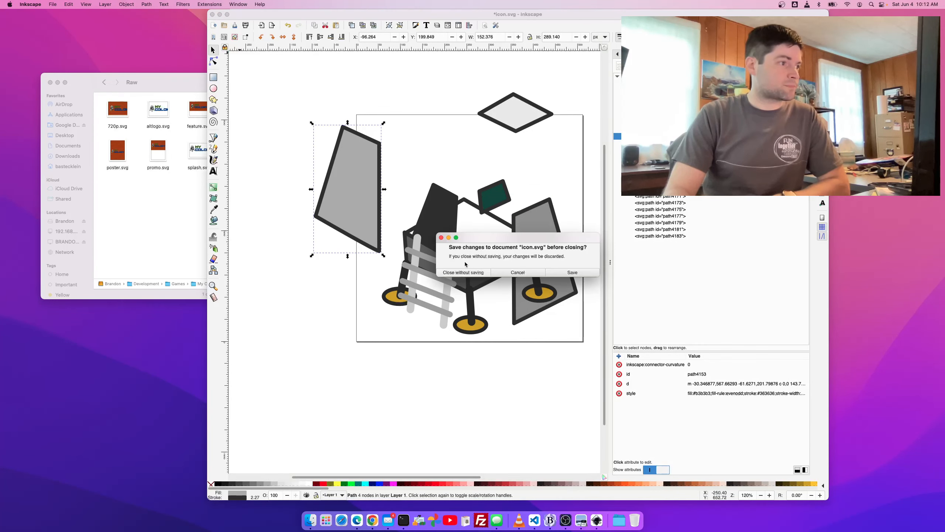
click(478, 275)
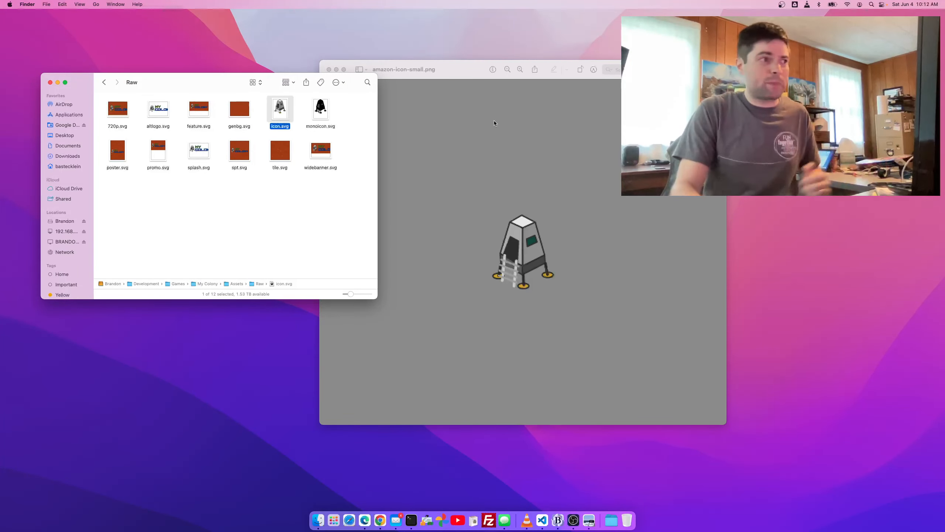
click(494, 123)
click(329, 70)
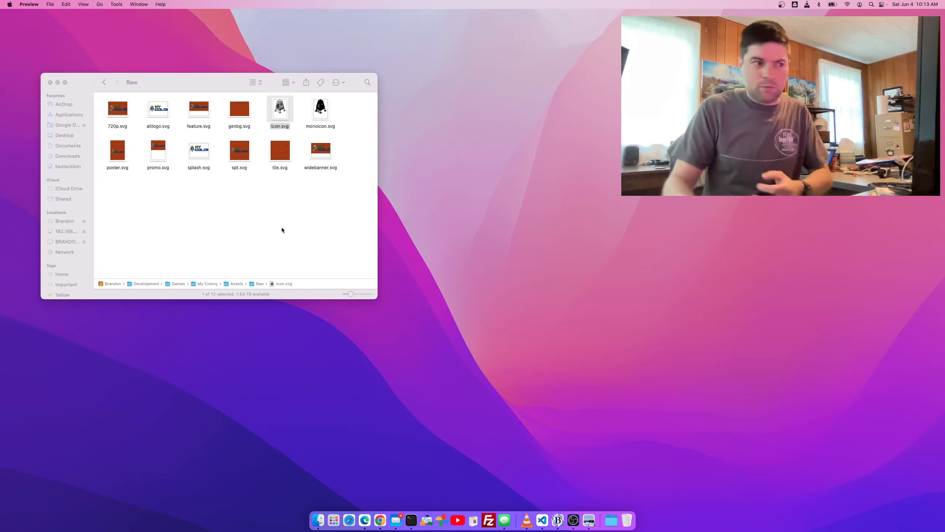
- Switch to Microsoft Edge and search the web for inkscape
click(363, 518)
drag(556, 44, 446, 38)
text(in)
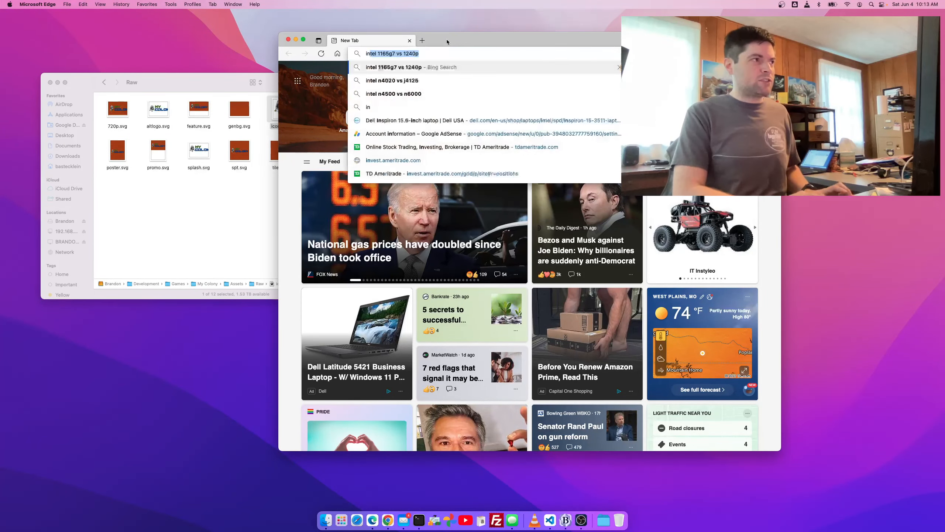
text(kscape)
key(Return)
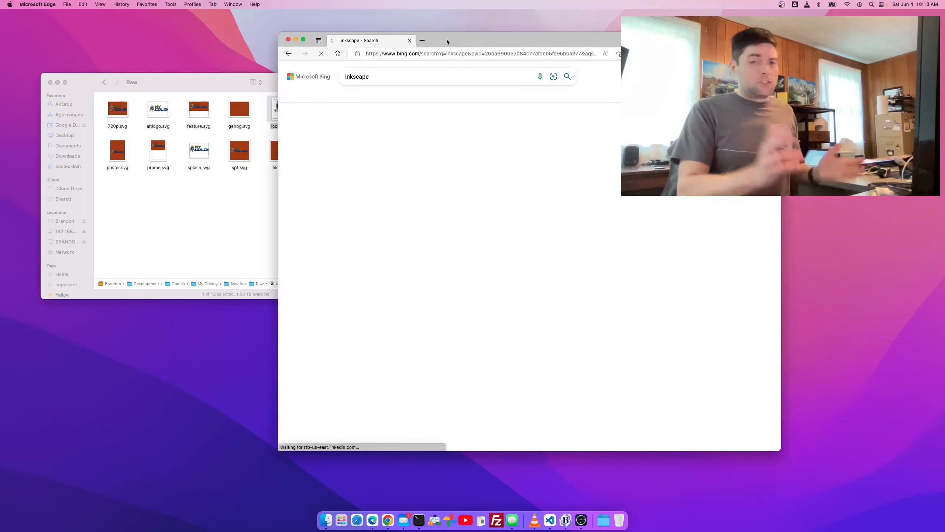
- Open the official inkscape.org site and go to the download page for the current version with its platform choices
click(394, 151)
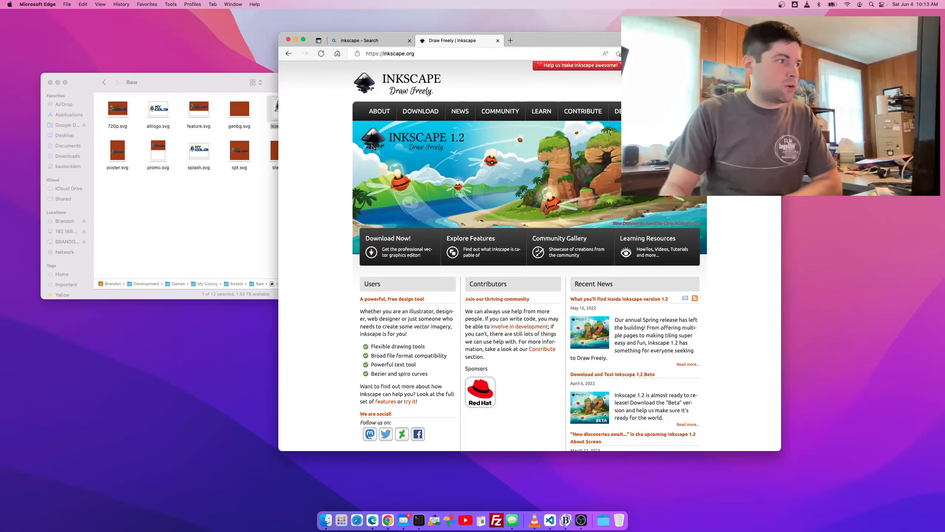
click(423, 127)
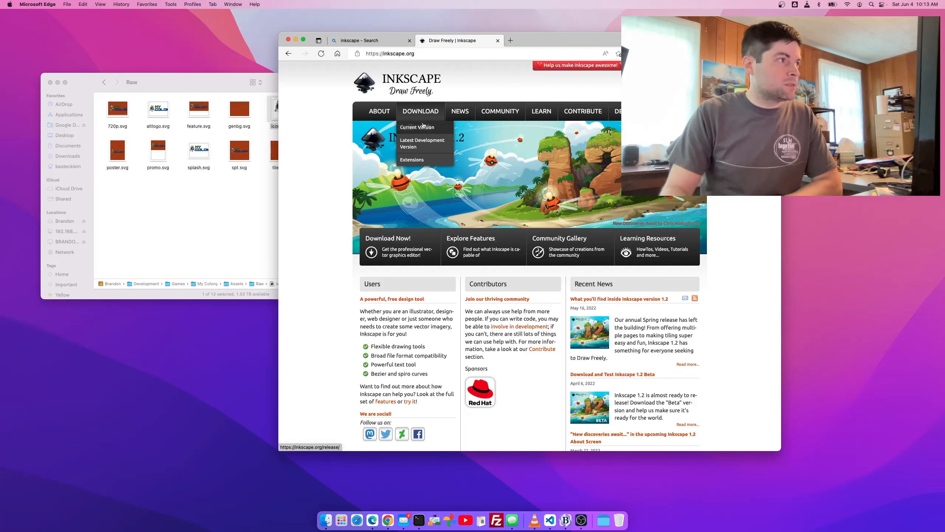
scroll(466, 254, down, 3)
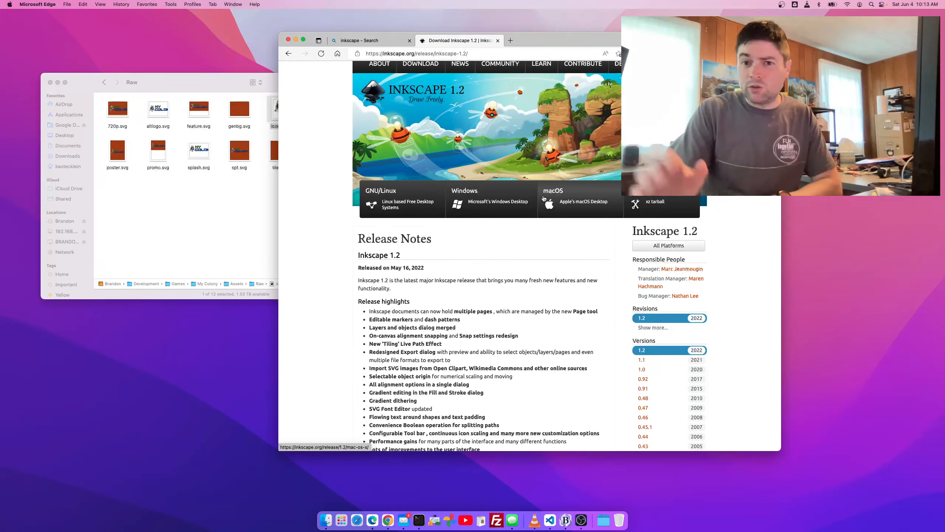
- Close the browser window and start Inkscape with a new blank document in an enlarged window
click(290, 40)
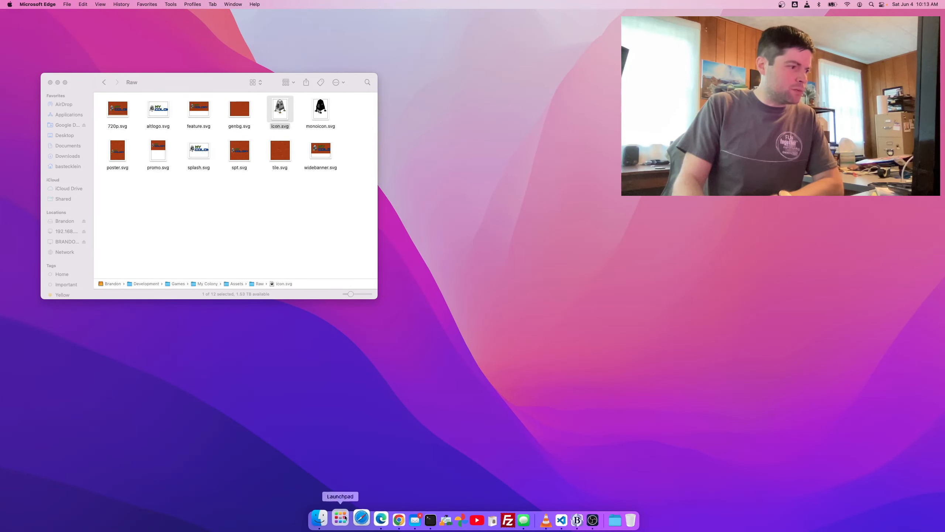
click(343, 517)
text(ink)
key(Return)
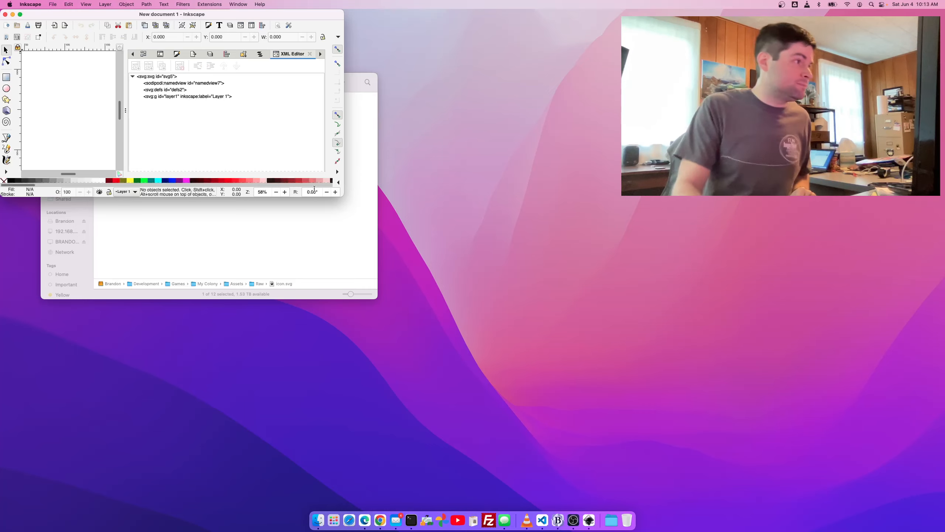
drag(620, 396, 700, 432)
drag(341, 14, 513, 44)
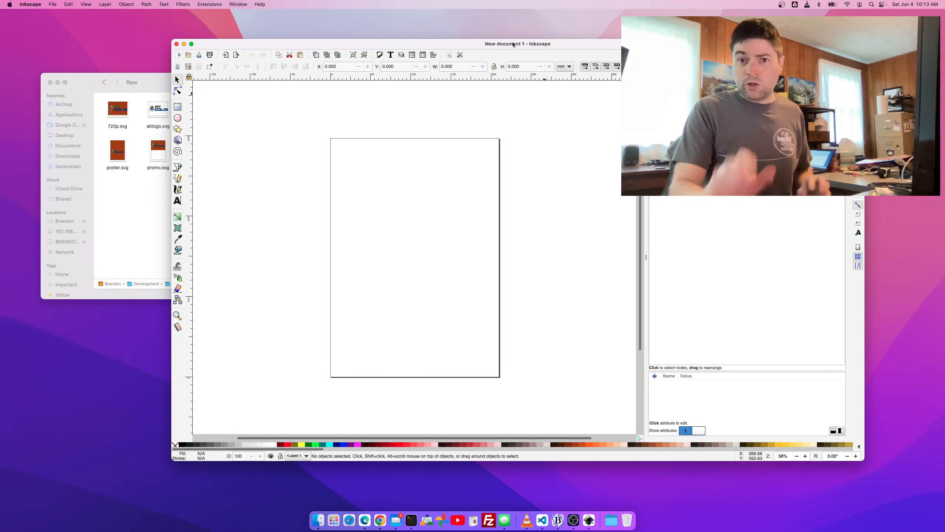
drag(386, 49, 349, 47)
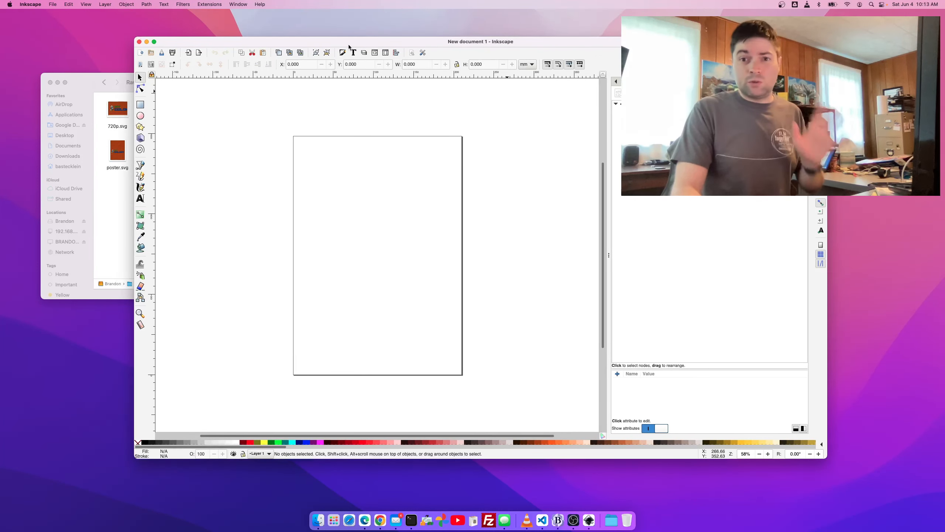
- Examine the interface theme preferences and the list of available GTK themes, leaving the settings as they are
click(44, 5)
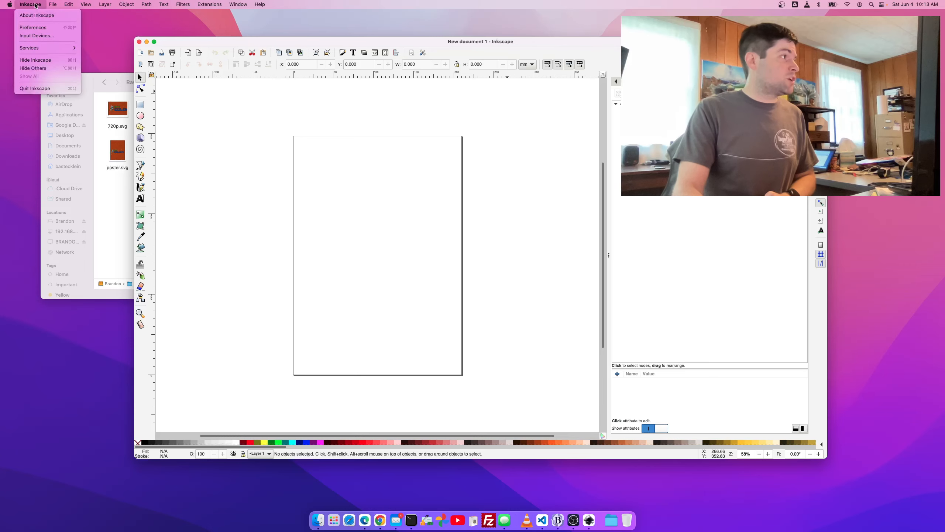
click(48, 27)
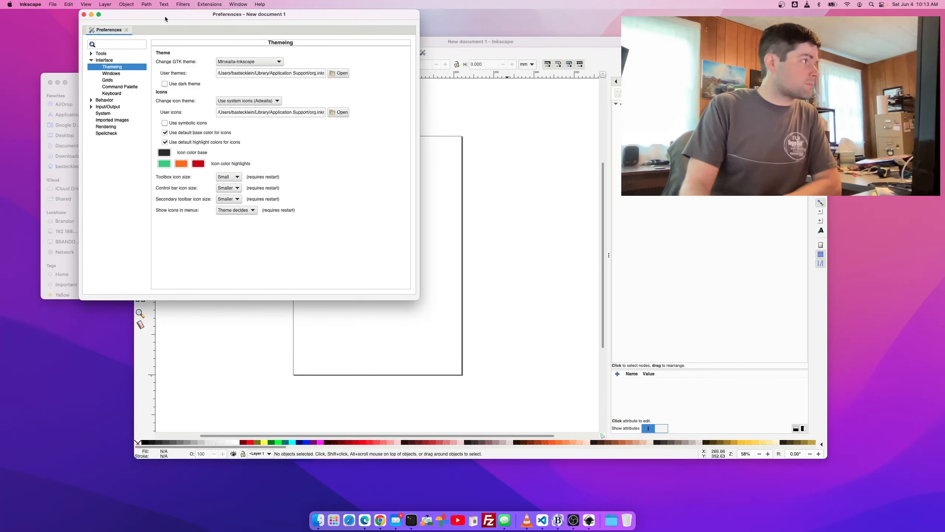
drag(165, 19, 383, 98)
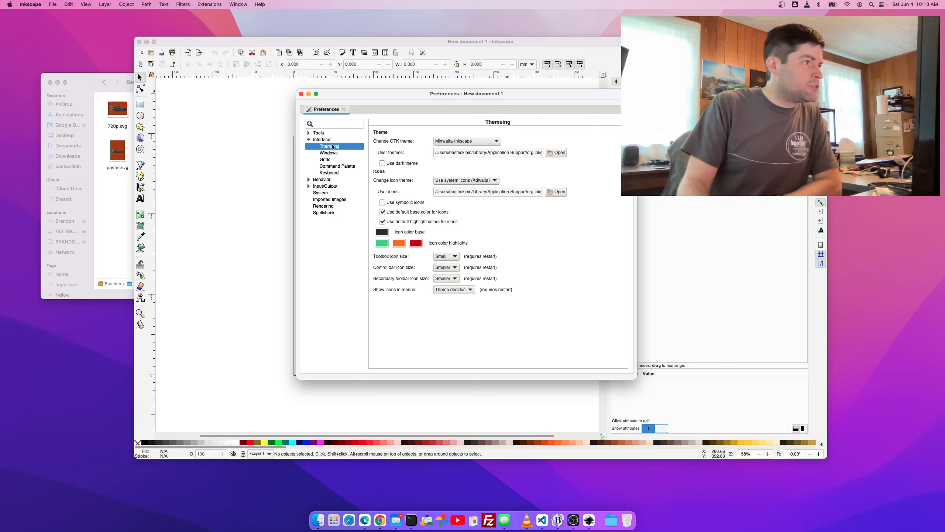
click(499, 142)
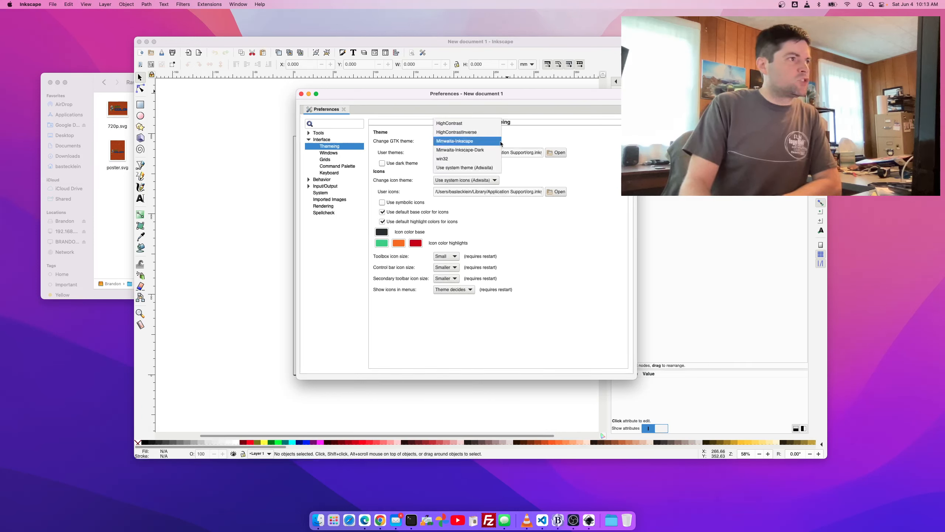
click(501, 143)
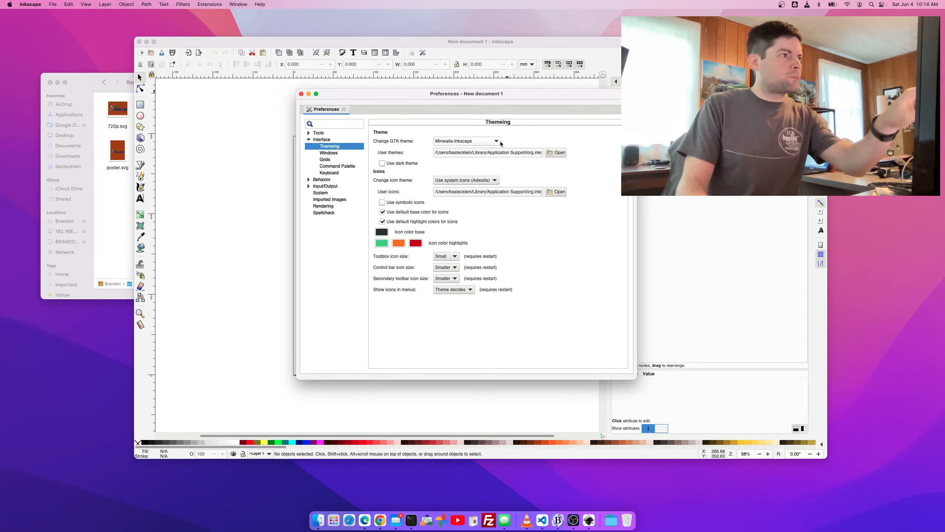
click(493, 143)
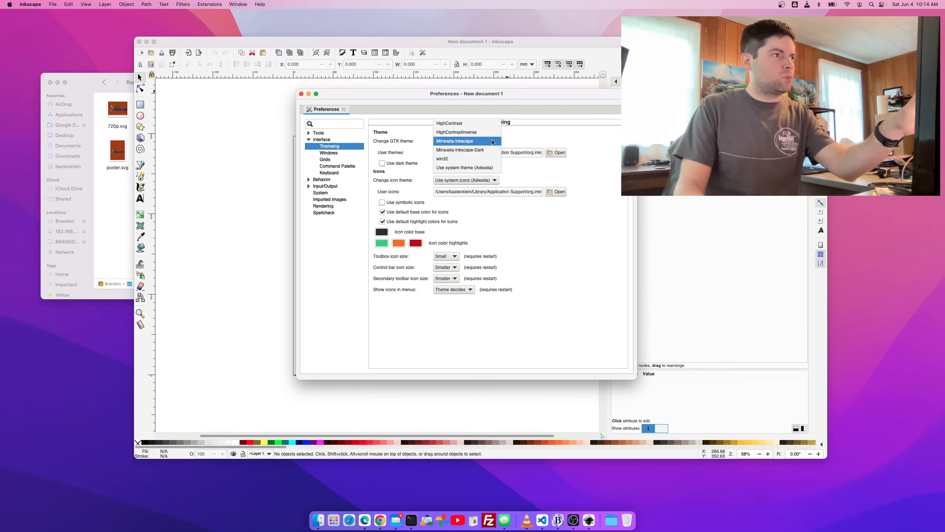
click(525, 138)
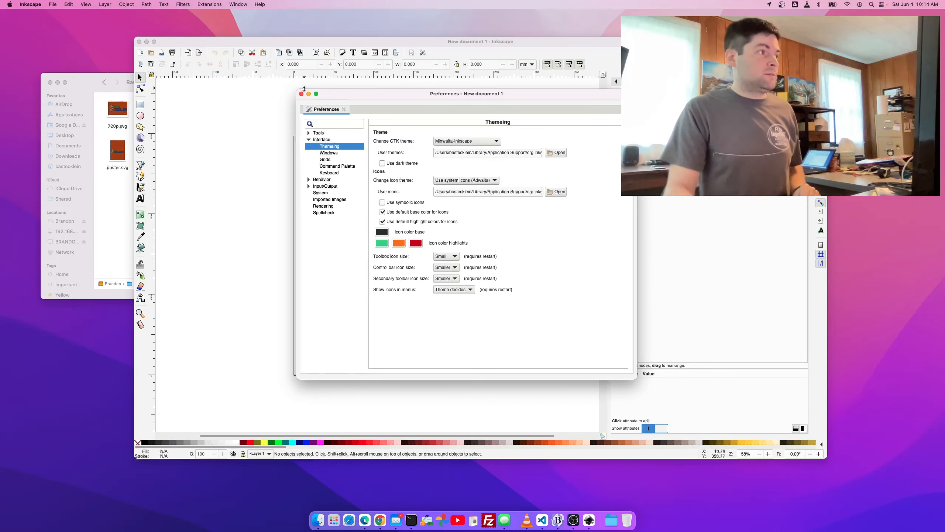
click(301, 93)
- Set both the display units and the custom page size units of the new document to px
drag(555, 41, 557, 28)
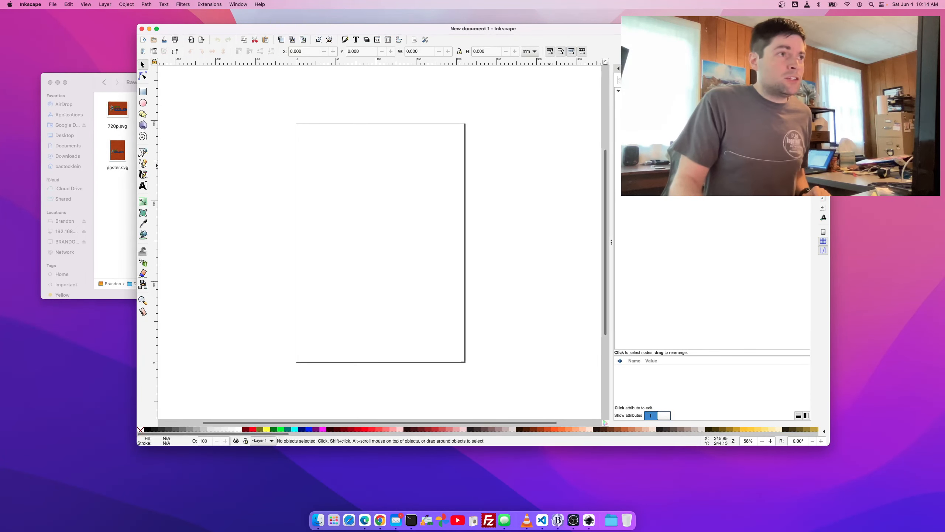
key(ctrl+shift+f)
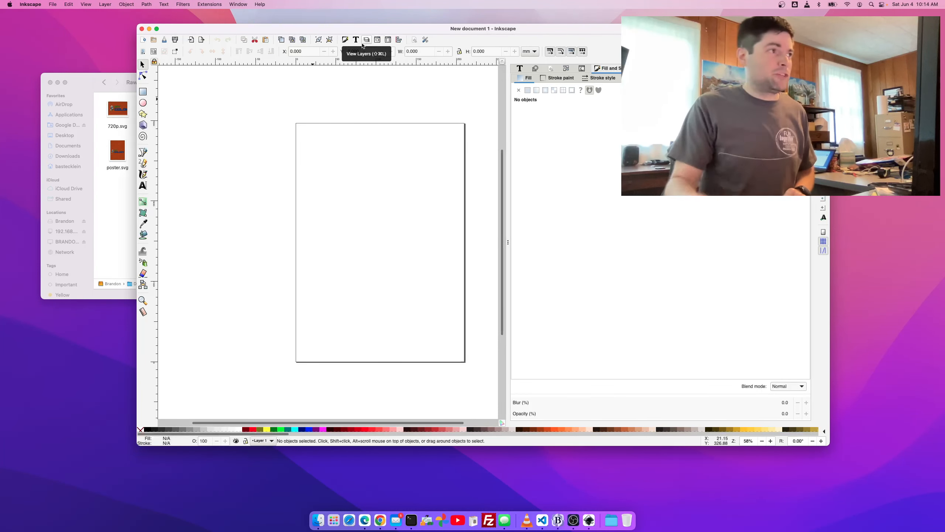
click(52, 4)
click(74, 137)
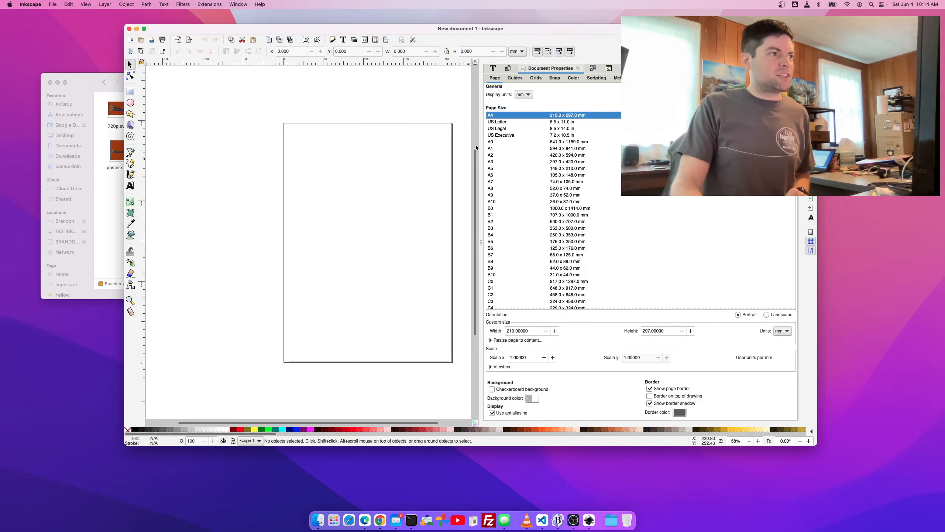
click(529, 94)
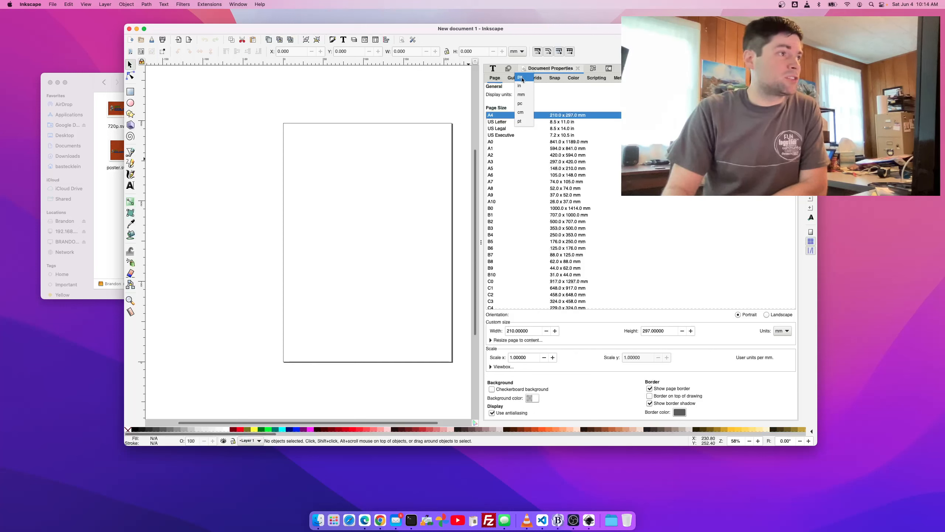
click(522, 79)
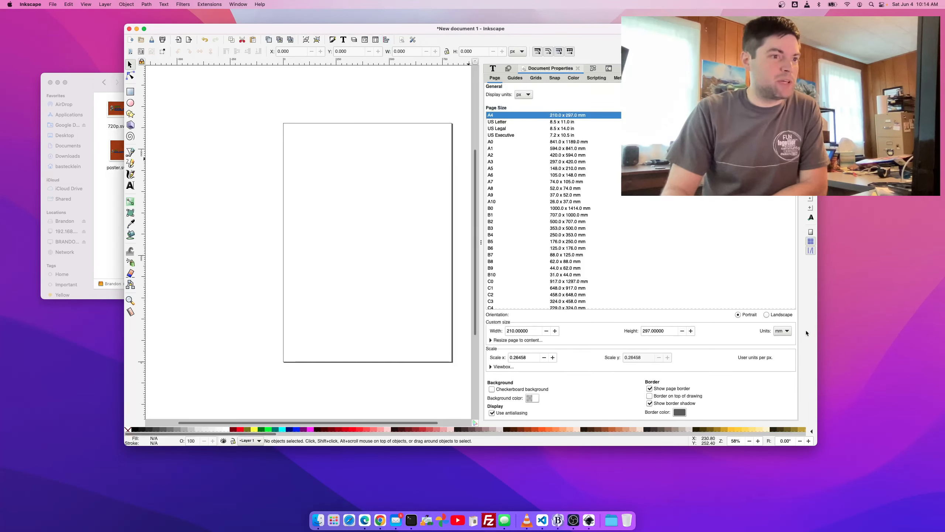
click(781, 330)
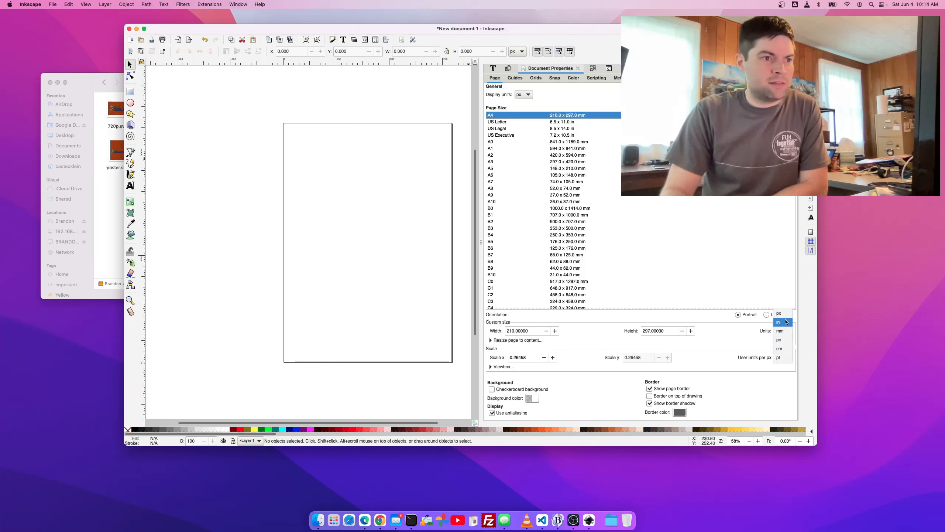
click(785, 315)
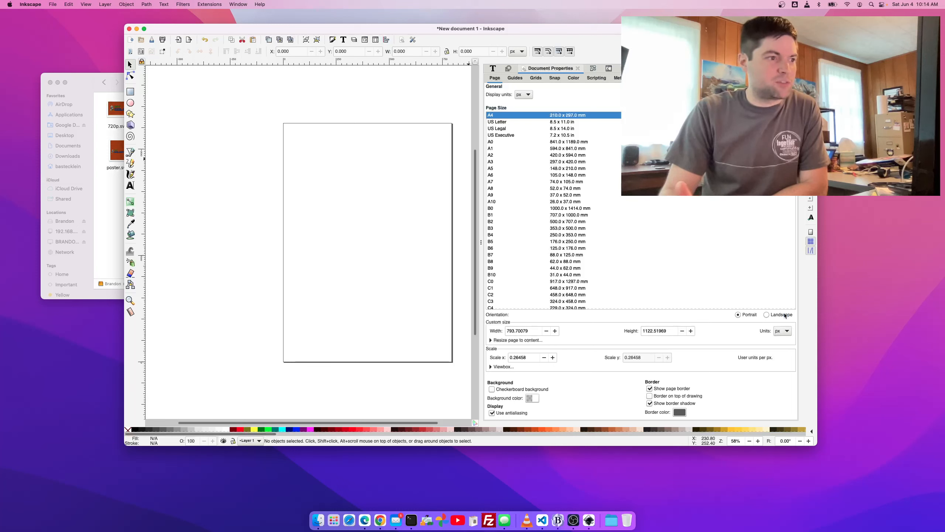
- Set the custom page size to 512 px wide and 512 px high, and look through the page size presets
click(528, 330)
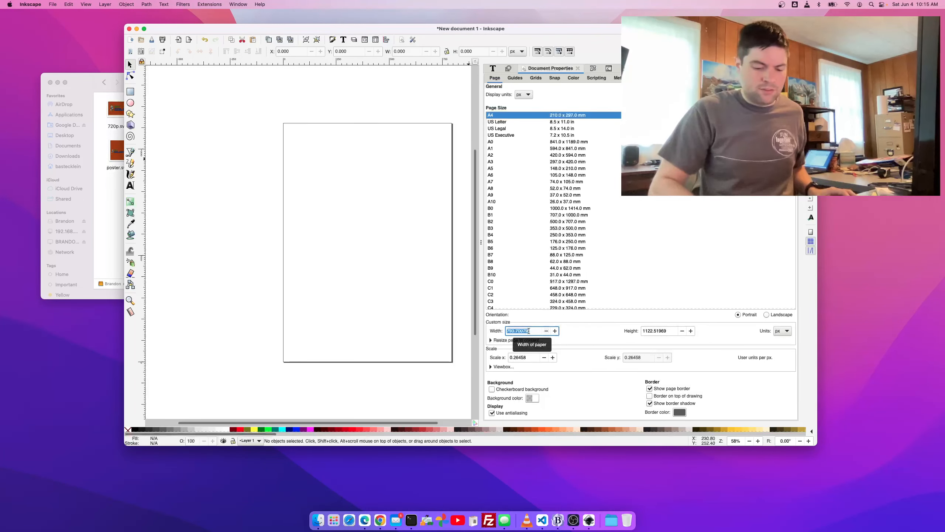
text(512)
key(Tab)
text(51)
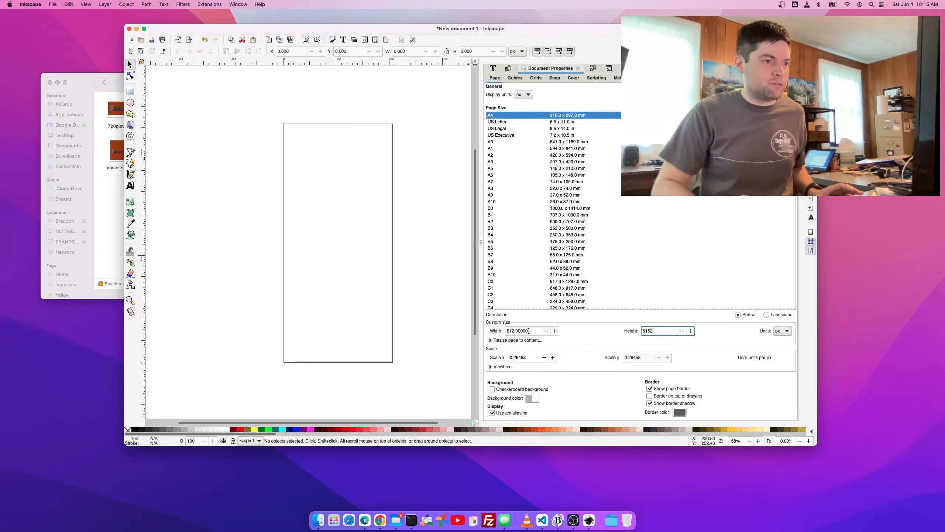
text(2)
key(Return)
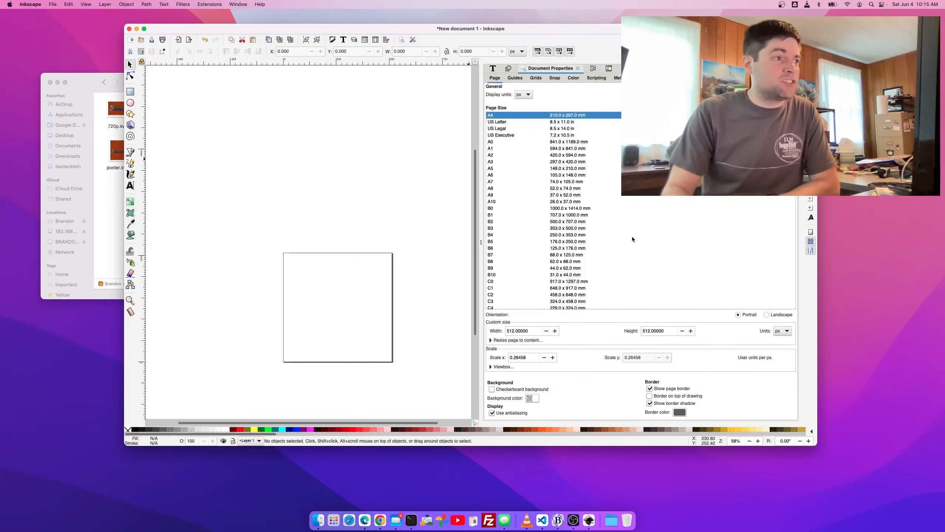
scroll(730, 204, down, 5)
scroll(729, 204, down, 10)
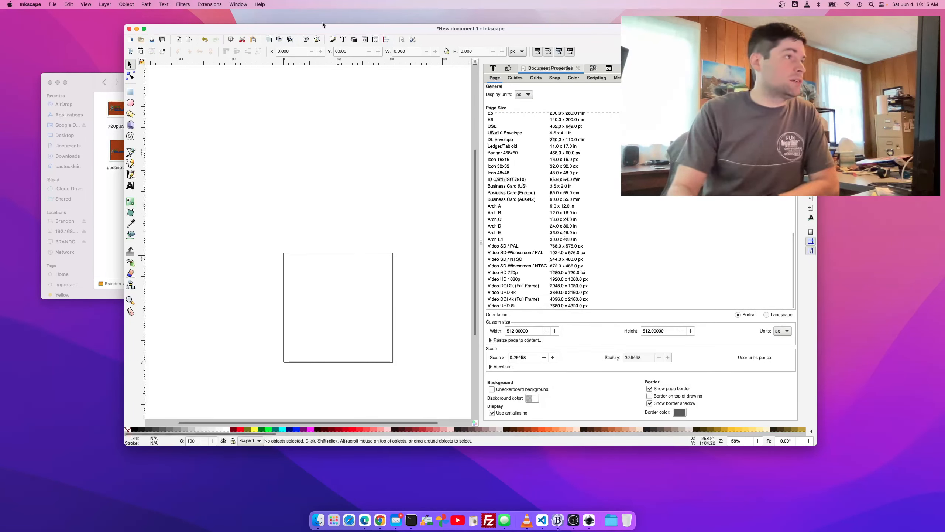
- Enlarge the document window and magnify the canvas to 133% with the whole page in view
drag(323, 26, 365, 25)
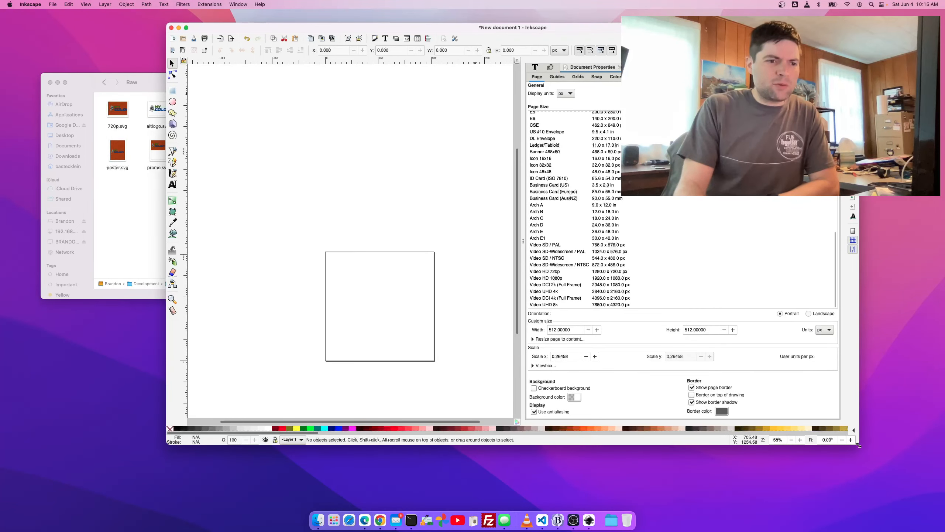
drag(859, 444, 910, 479)
scroll(377, 360, down, 5)
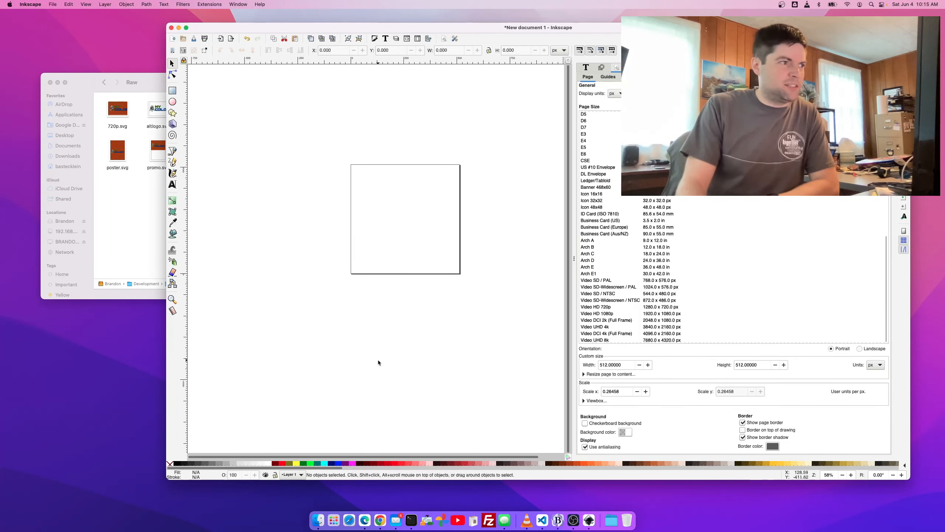
scroll(378, 359, up, 2)
click(851, 475)
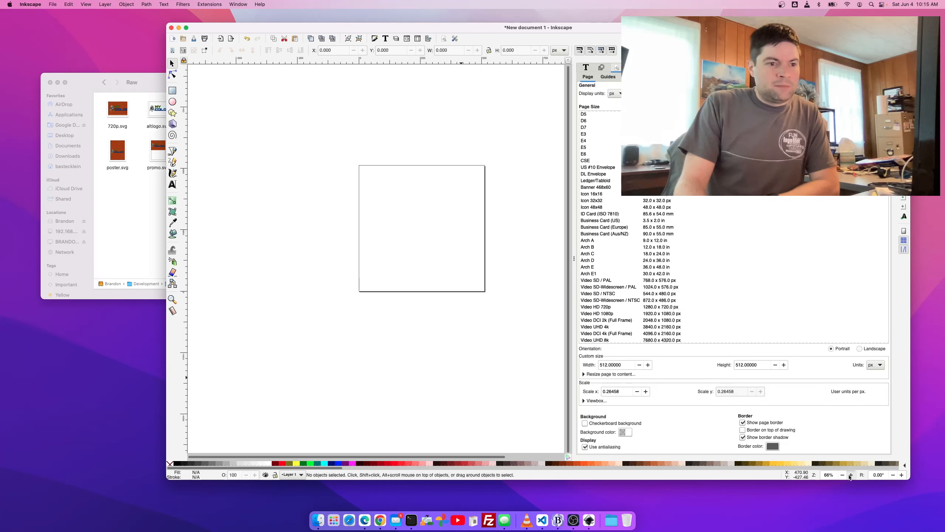
click(851, 475)
click(851, 476)
click(851, 475)
click(851, 475)
click(850, 475)
click(850, 474)
click(850, 475)
scroll(422, 291, right, 4)
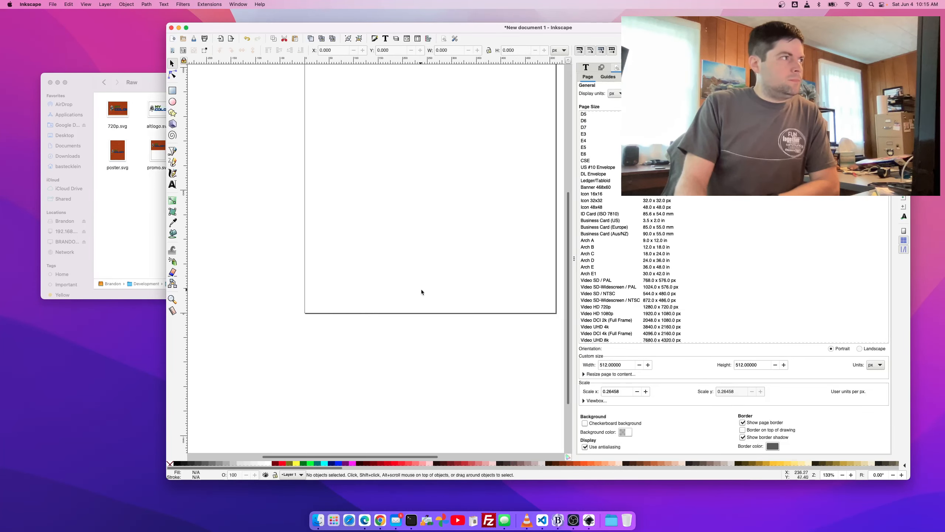
scroll(424, 291, up, 4)
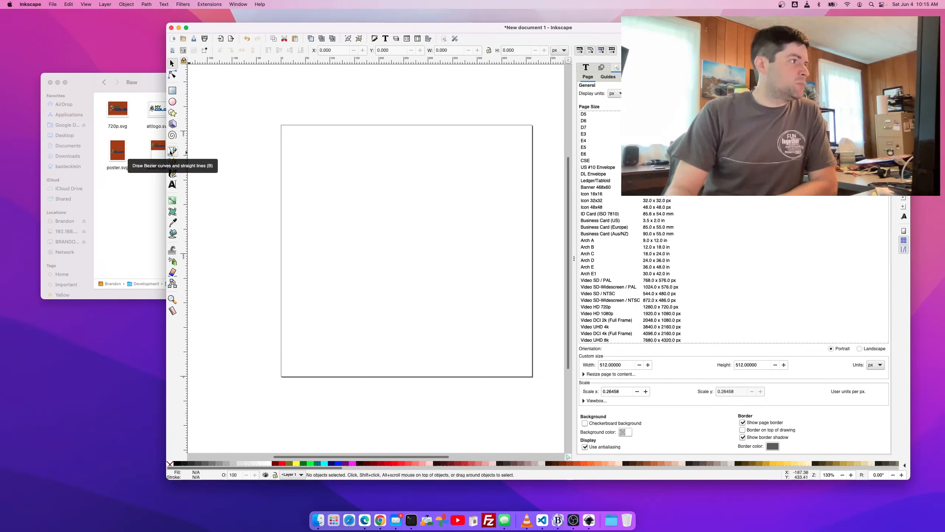
- Draw a closed, tilted four-sided path with straight edges on the page using the Bezier tool
click(170, 152)
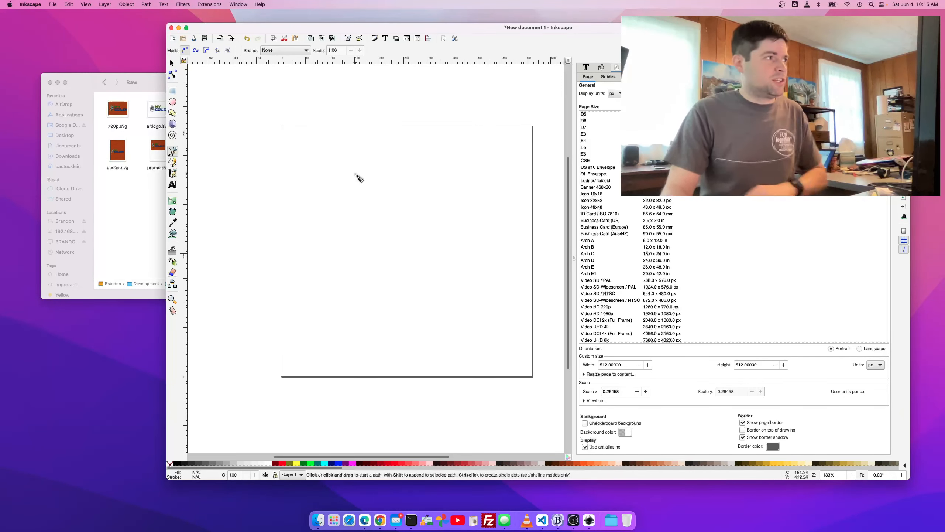
click(340, 195)
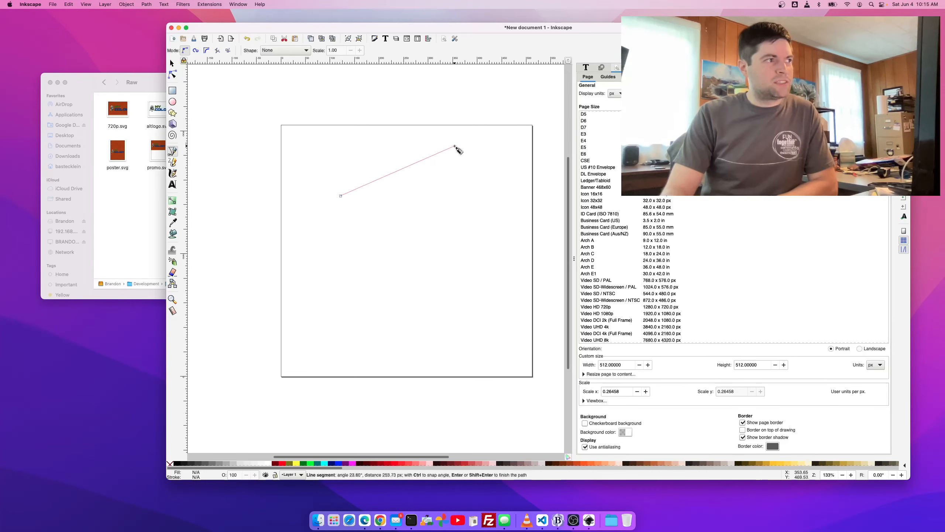
click(453, 145)
click(516, 266)
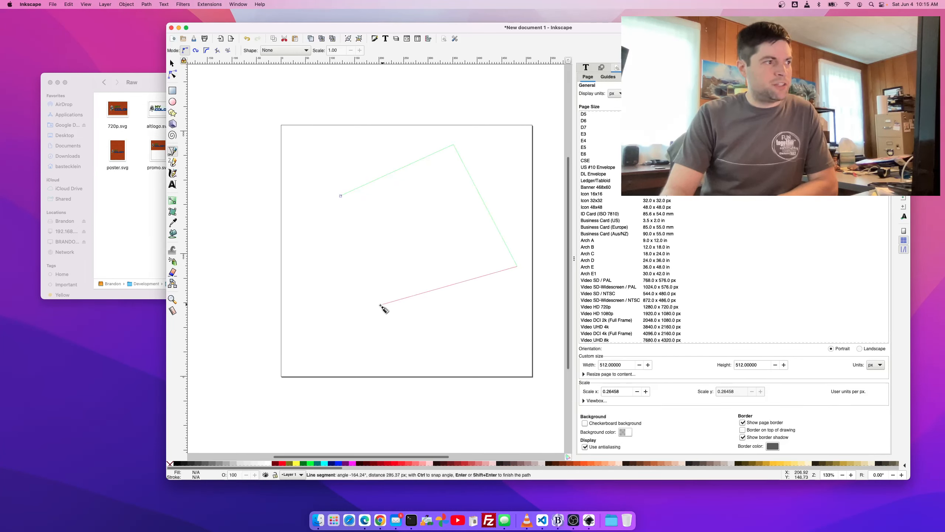
click(371, 313)
click(340, 196)
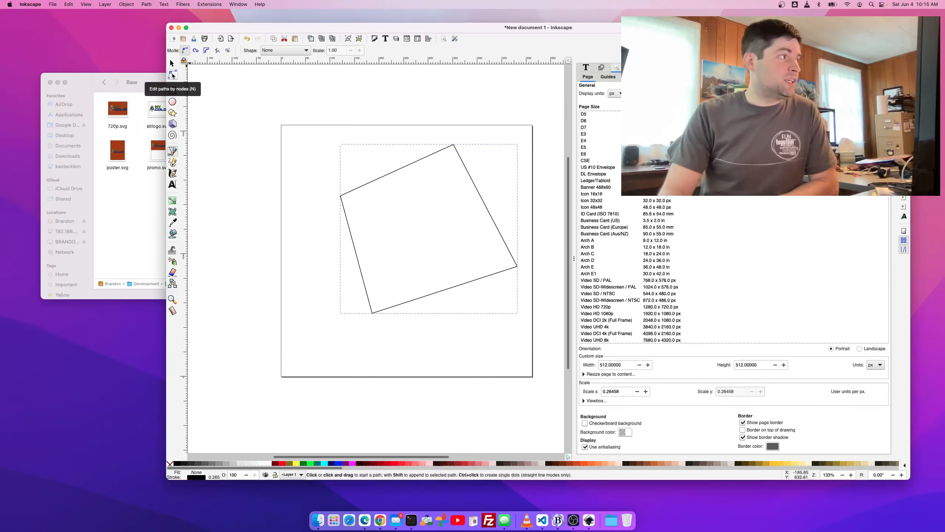
- Bend the path's upper and right edges into curves and reshape both with the handles of their shared top node
click(173, 76)
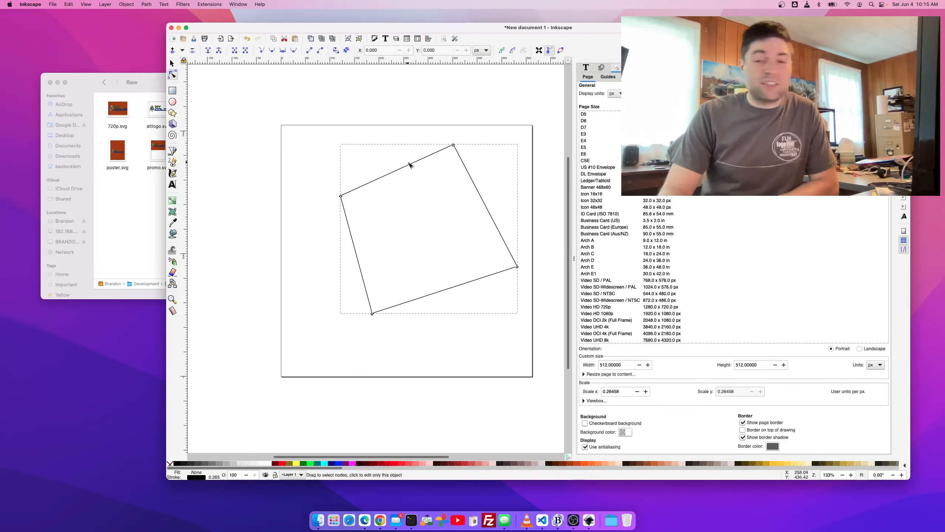
drag(401, 169, 392, 149)
drag(480, 192, 455, 203)
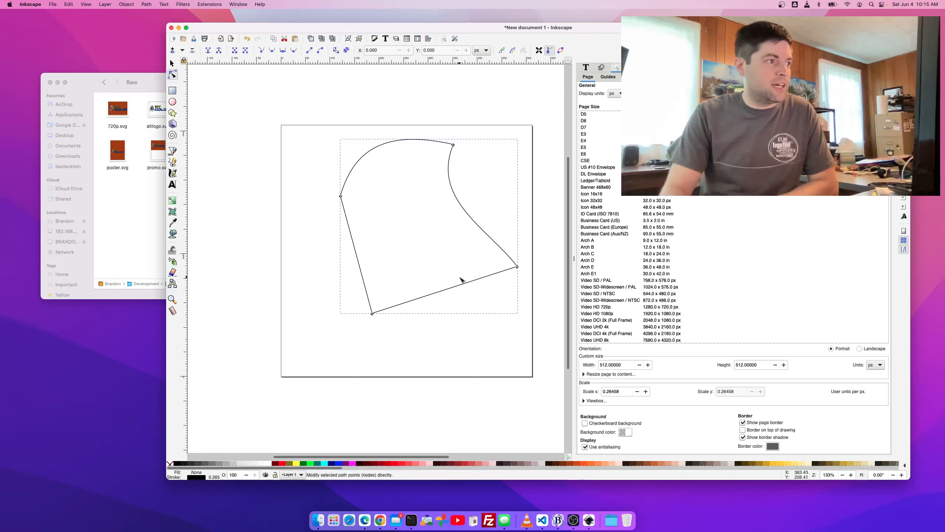
click(454, 146)
drag(433, 203, 487, 138)
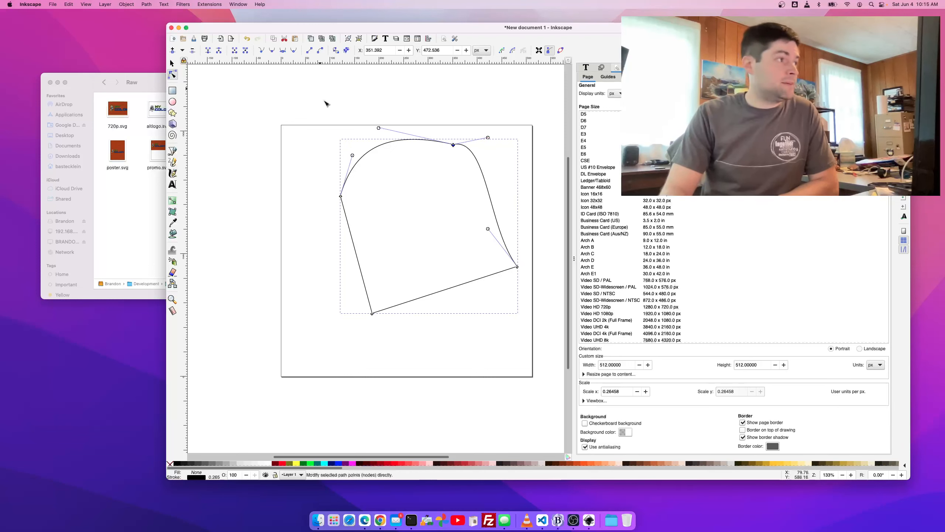
drag(379, 129, 397, 113)
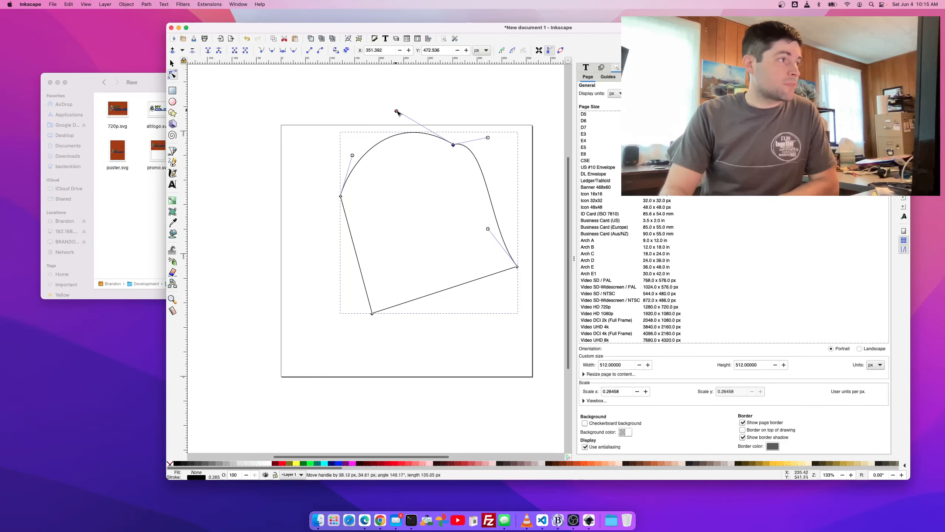
- Extend the handle of the path's left node outward to bulge the upper-left curve, and deselect and reopen the path for node editing
drag(352, 156, 312, 149)
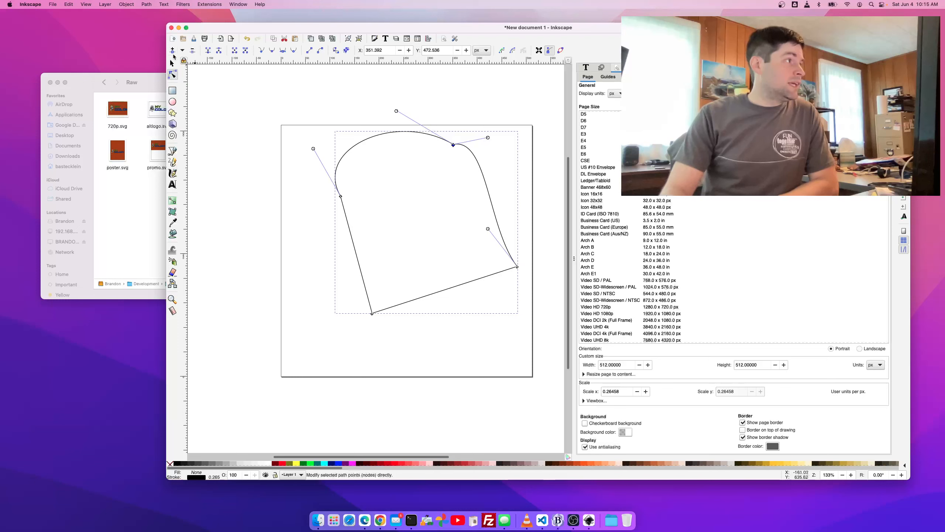
click(172, 64)
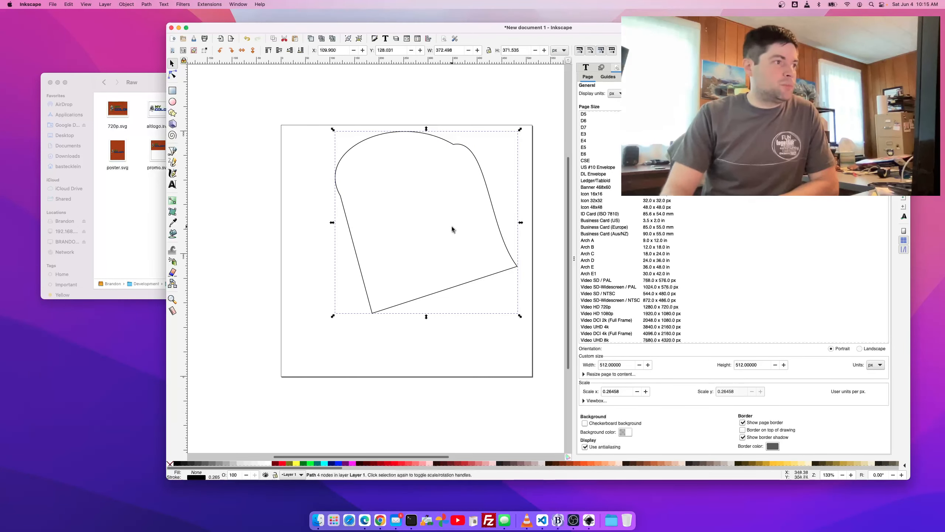
drag(399, 231, 533, 242)
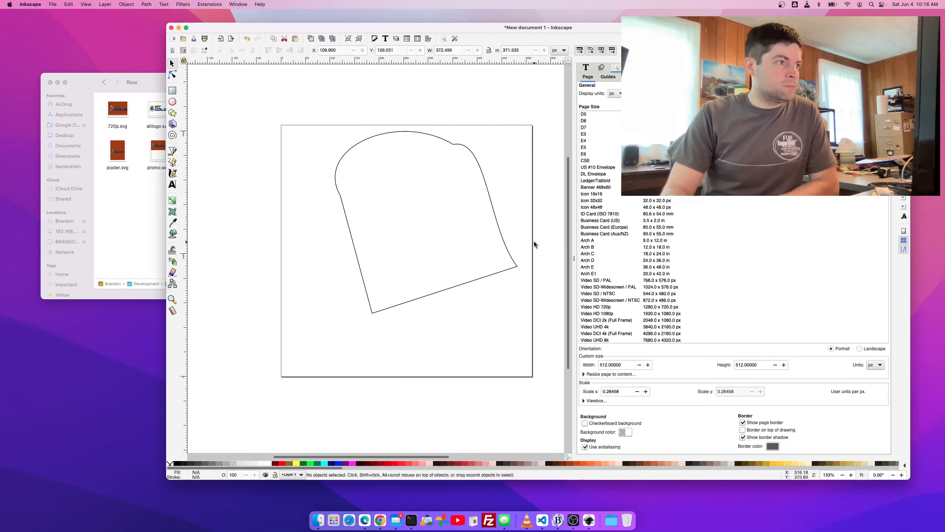
double_click(509, 254)
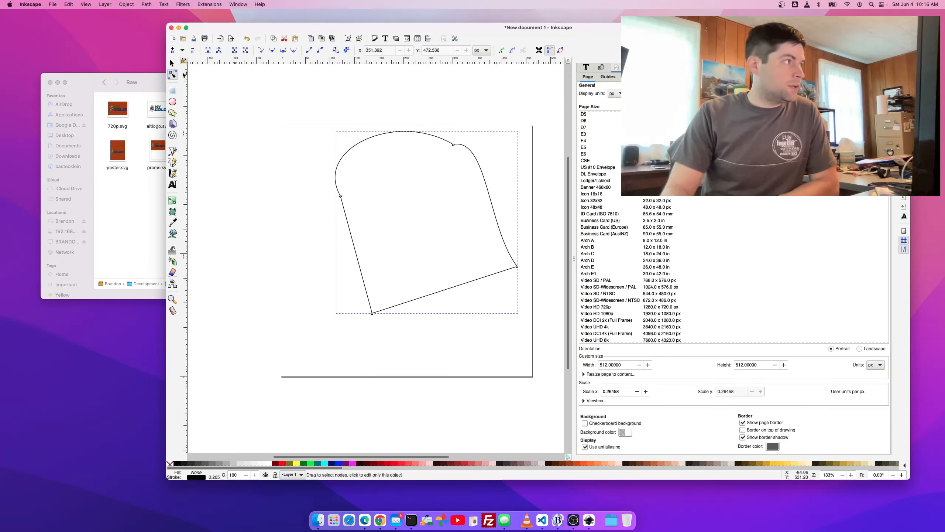
- Move the whole path toward the page's lower left and rotate it counter-clockwise
click(172, 63)
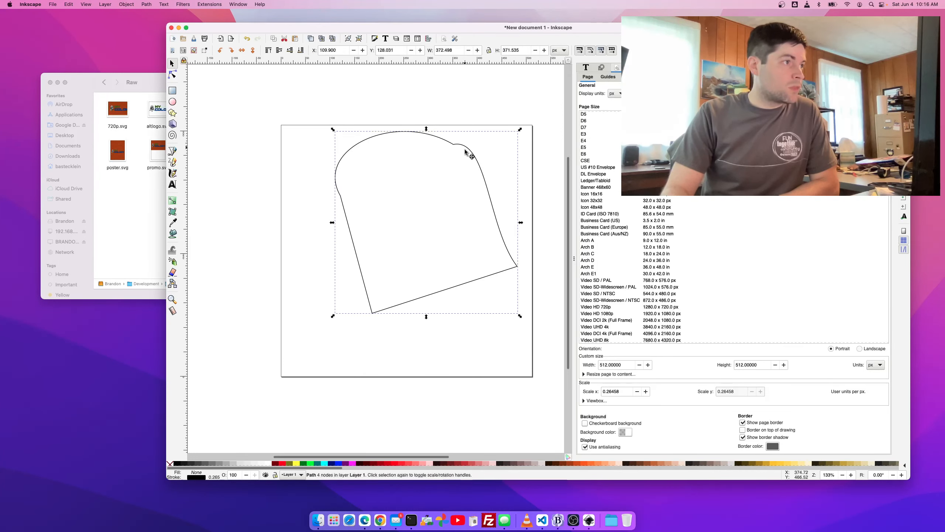
drag(467, 151, 423, 183)
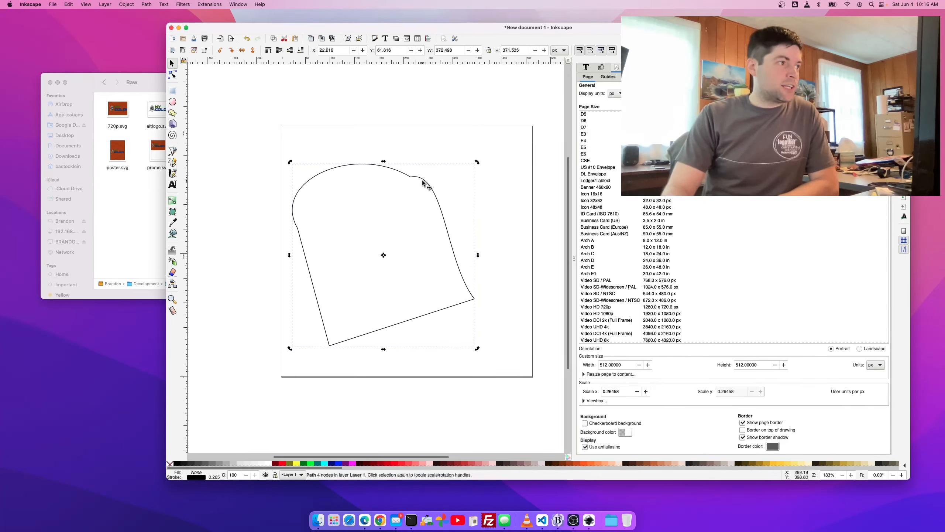
drag(480, 162, 424, 261)
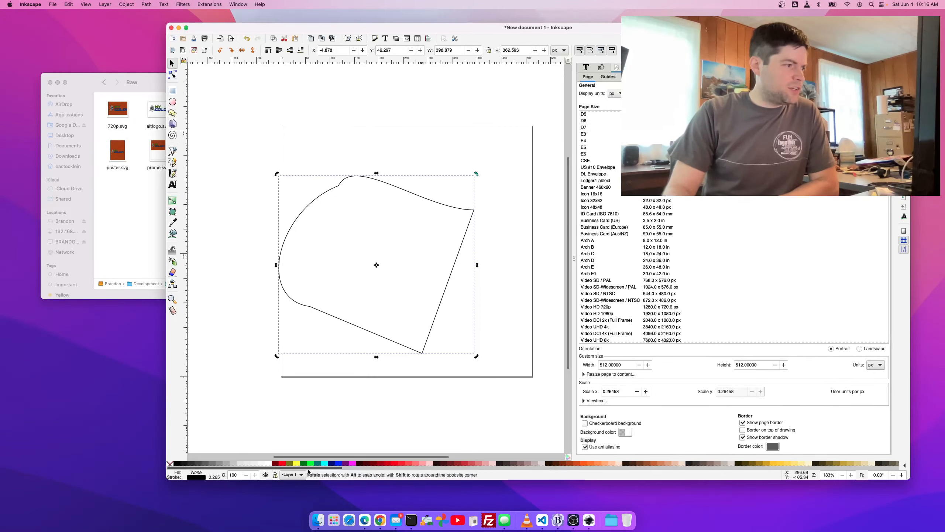
- Fill the path with pale peach #F4E3D7 and replace that fill with olive brown #786721
drag(306, 470, 370, 463)
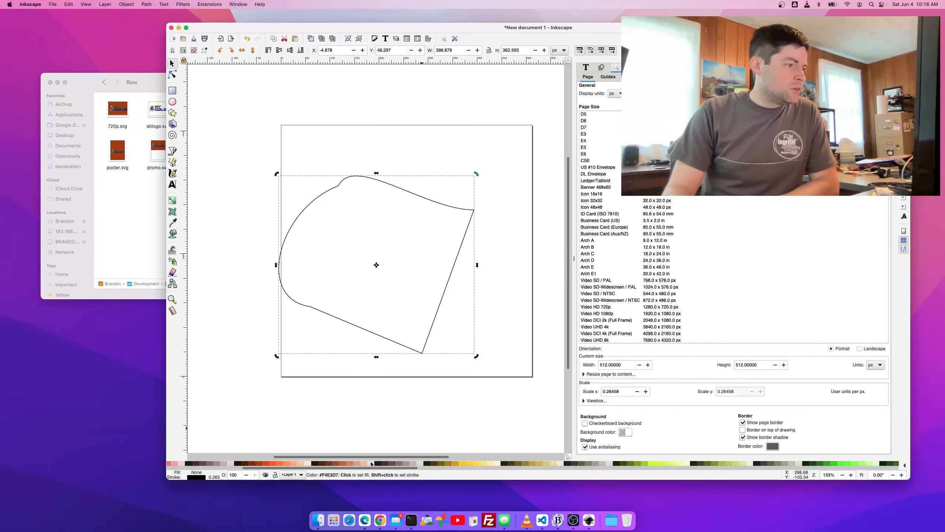
click(372, 463)
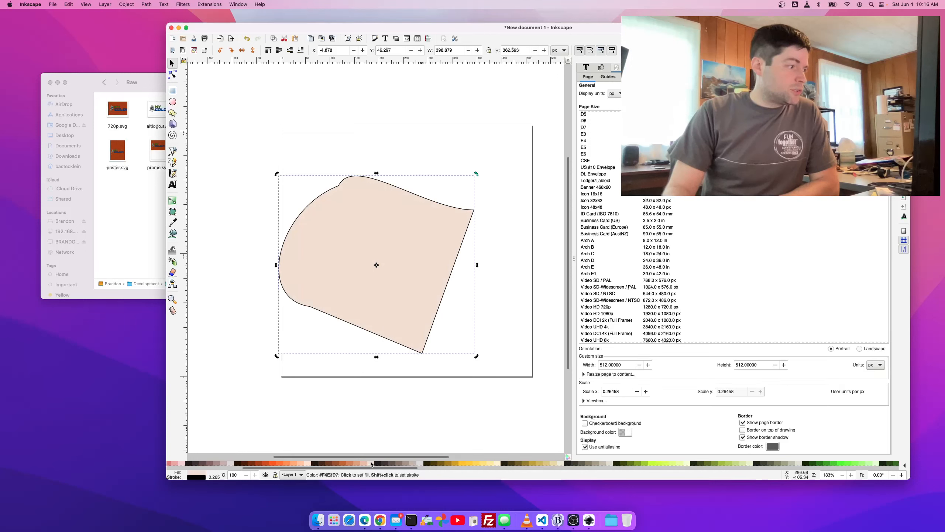
click(521, 463)
- Open the path's stroke paint settings, compare RGB mode with the color wheel, and reposition the document window
click(200, 478)
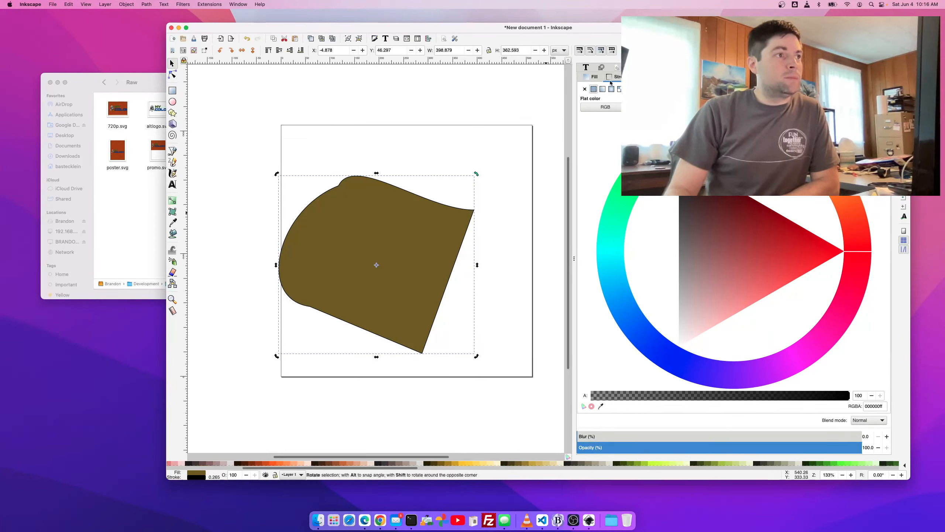
click(605, 107)
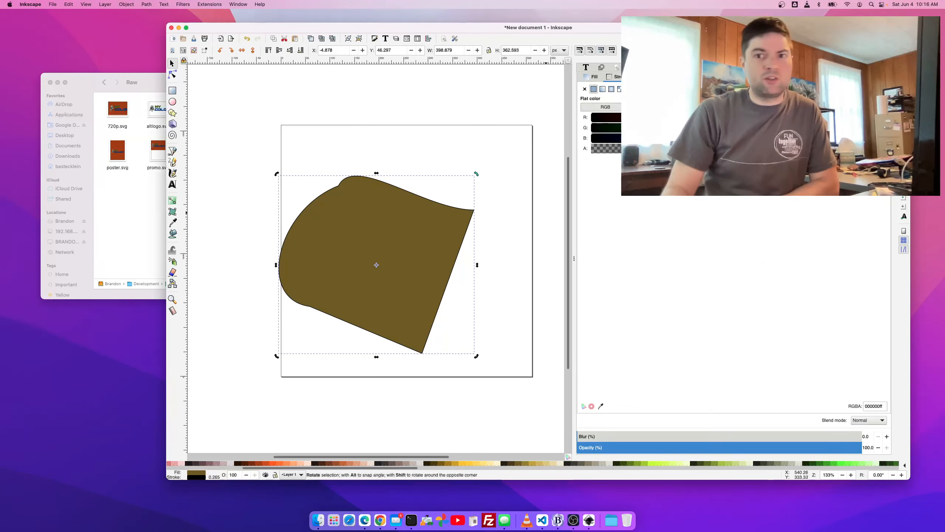
click(810, 107)
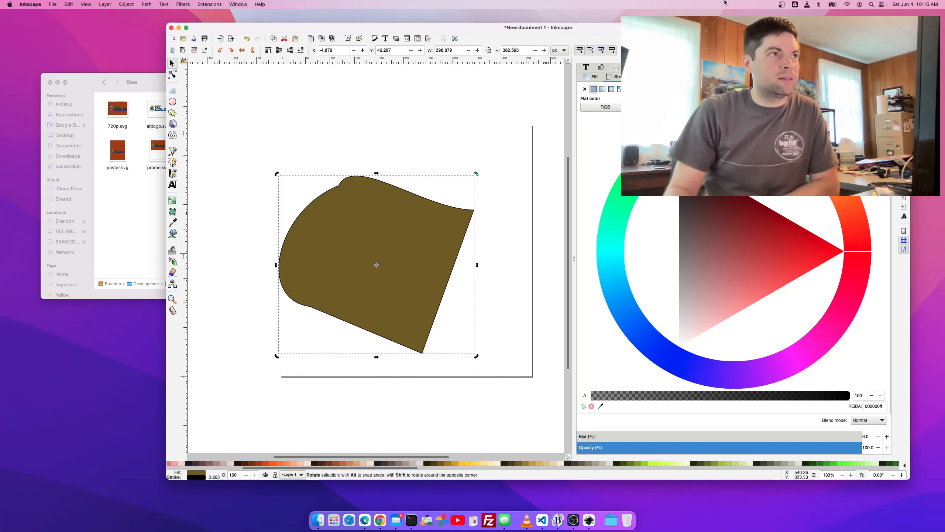
drag(711, 29, 436, 59)
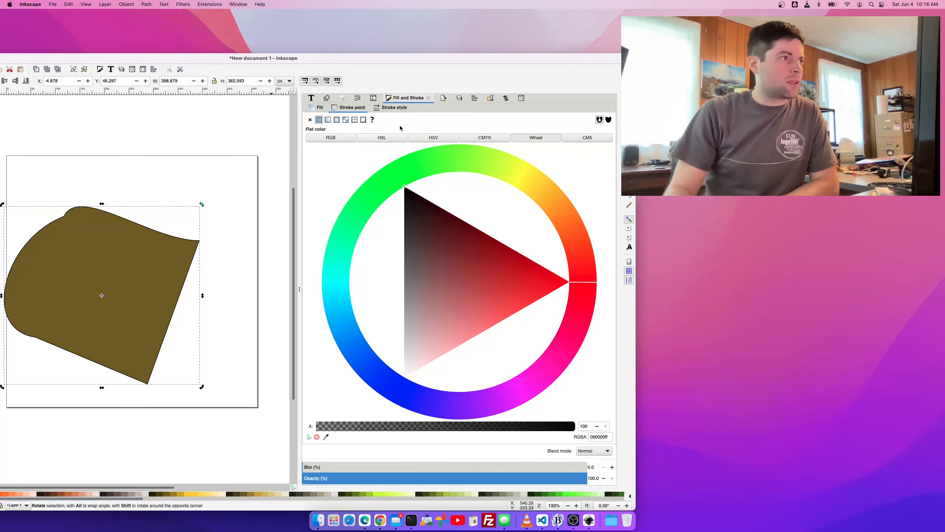
drag(345, 59, 564, 34)
- Change the path's fill to bright red using the color wheel
click(538, 83)
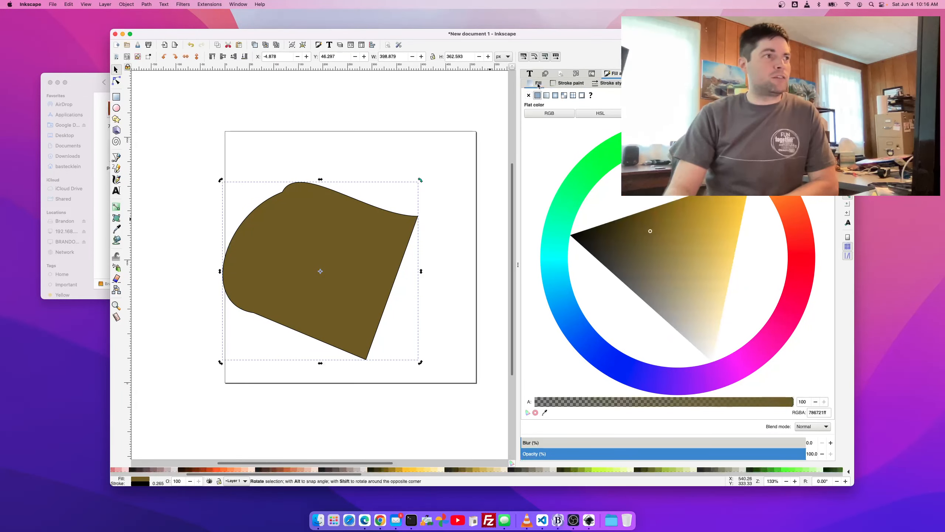
drag(730, 234, 749, 182)
click(800, 240)
mouse_move(674, 254)
mouse_down()
mouse_move(656, 219)
mouse_move(777, 250)
mouse_up()
- Change the path's stroke color to golden yellow using the color wheel
click(556, 84)
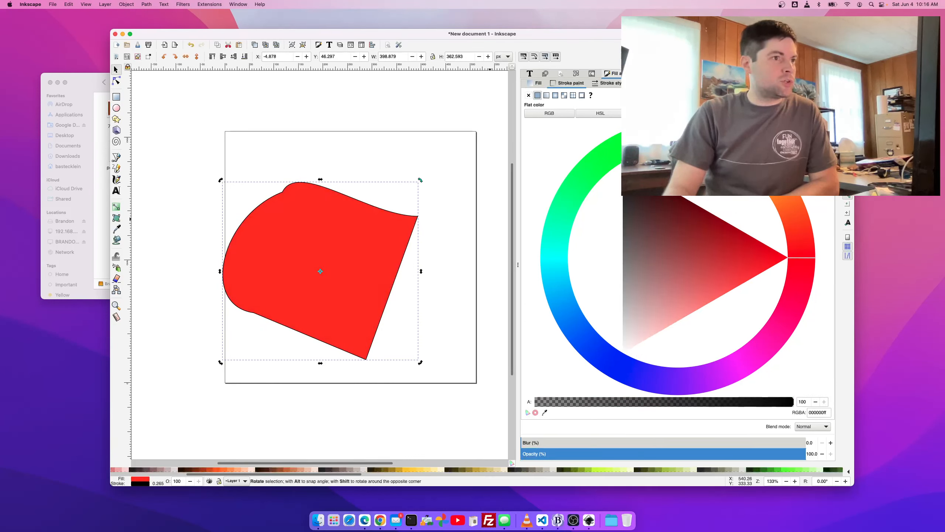
click(674, 232)
click(761, 166)
mouse_move(683, 249)
mouse_down()
mouse_move(580, 217)
mouse_move(752, 177)
mouse_up()
- Set the path's stroke width to 16 px
click(607, 83)
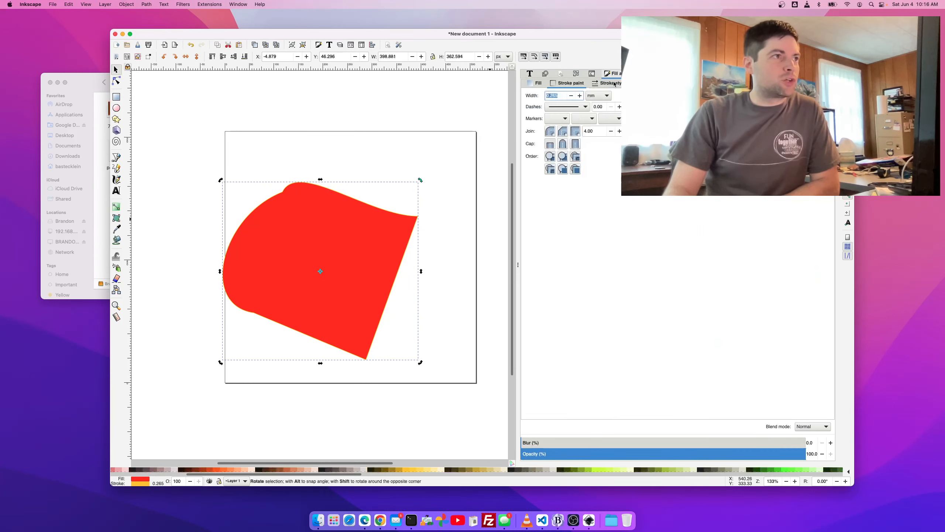
click(596, 96)
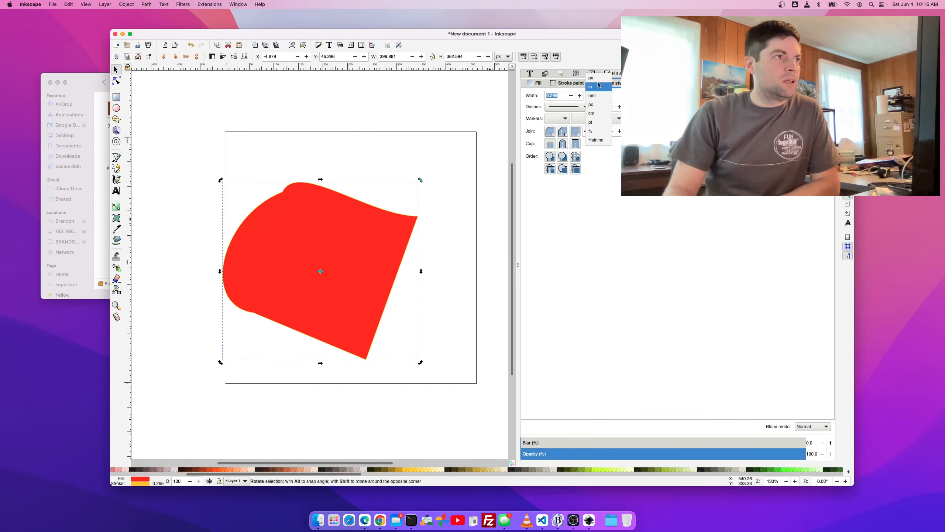
click(591, 78)
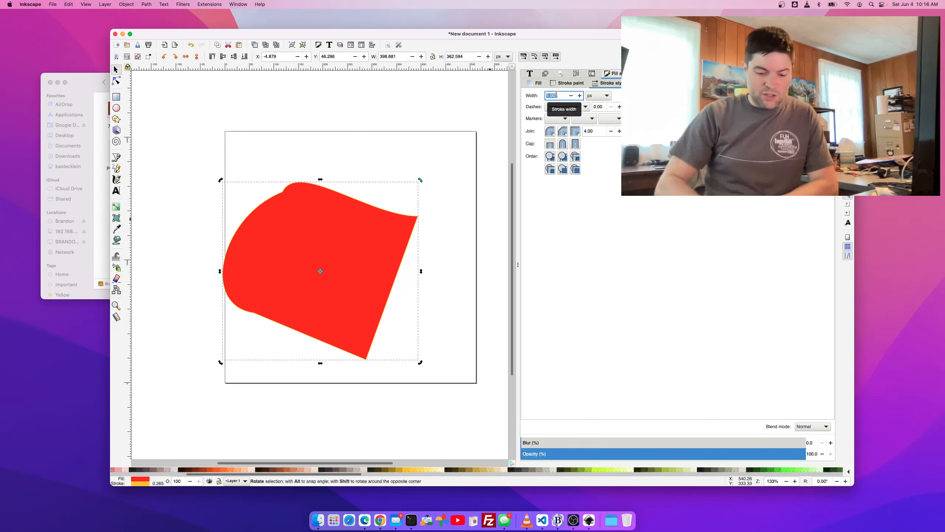
text(16)
key(Return)
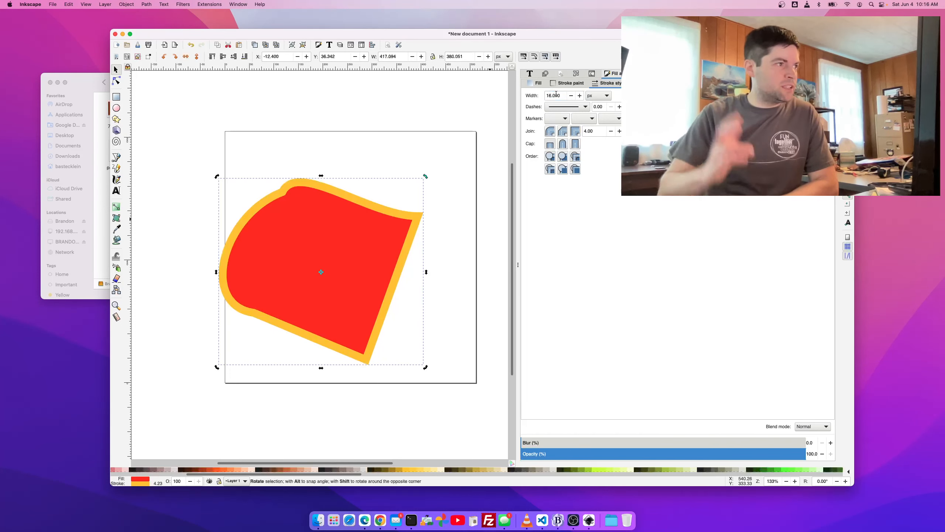
- Give the path's stroke round joins, and try a dashed pattern before returning to a solid line
click(563, 131)
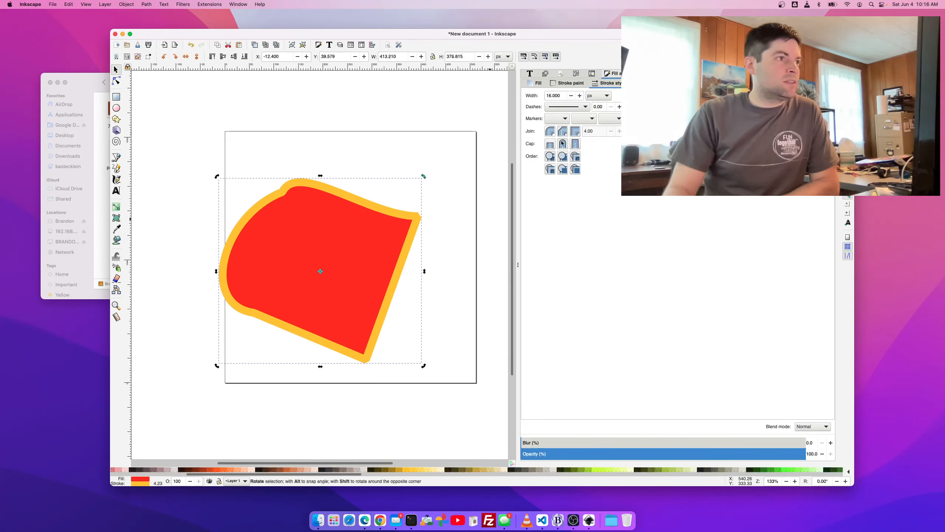
click(567, 106)
click(569, 119)
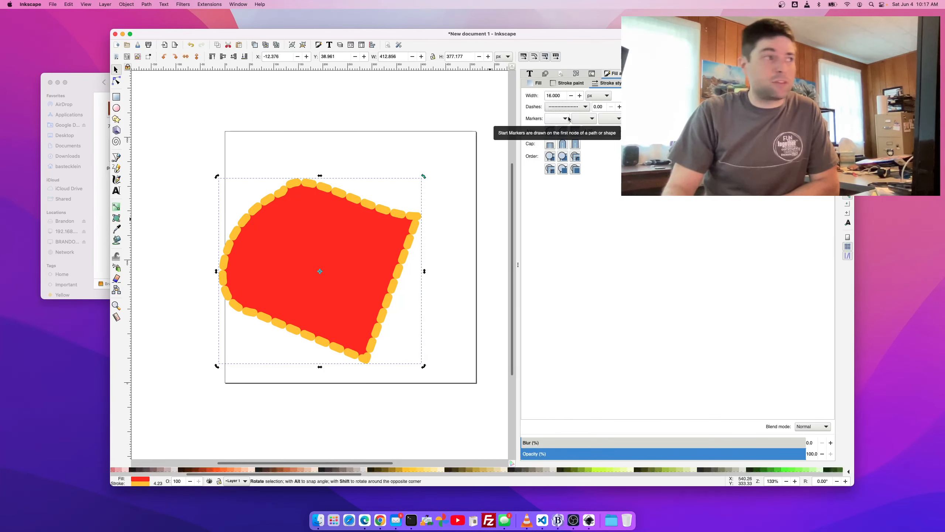
click(567, 106)
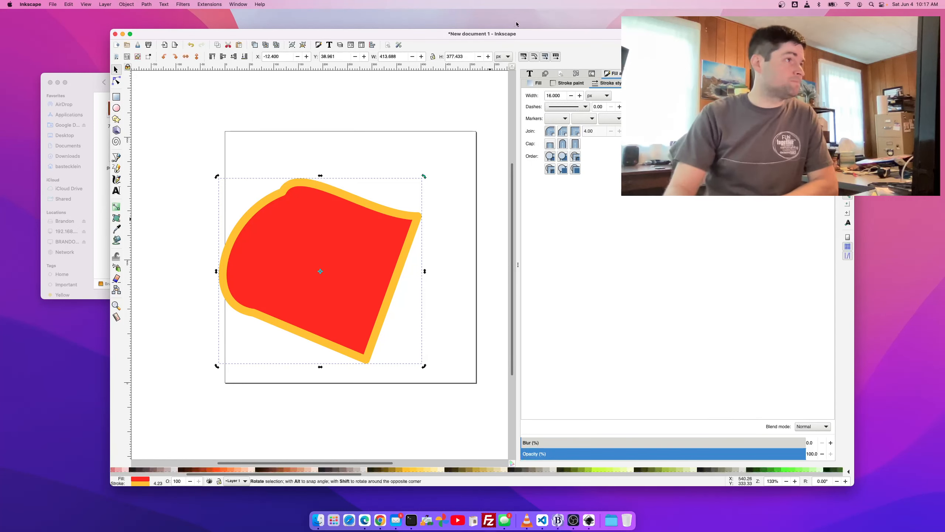
- Shift the document window slightly, move the red path up and right within the page, and deselect it
drag(510, 38, 529, 34)
drag(322, 228, 346, 177)
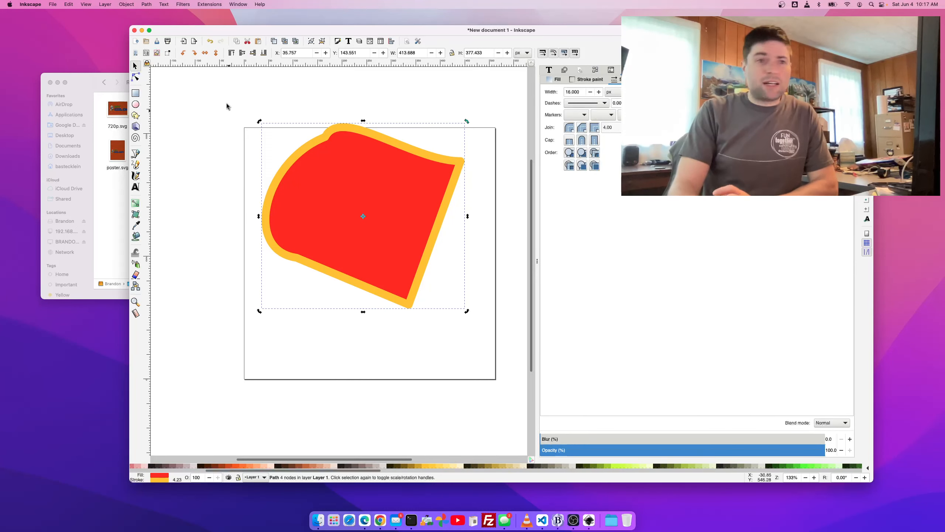
click(173, 110)
- Draw a rectangle about 324 by 245 px over the path's lower right and fill it with light gray
click(137, 94)
mouse_move(348, 230)
mouse_down()
mouse_move(482, 344)
mouse_move(508, 350)
mouse_up()
click(523, 466)
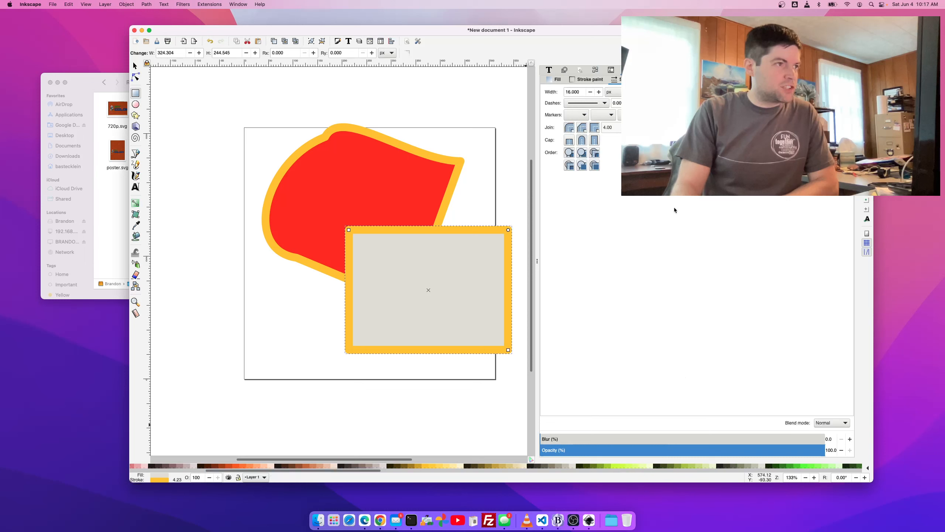
- Change the rectangle's stroke color to green and darken it to black with the color wheel
click(589, 80)
click(646, 142)
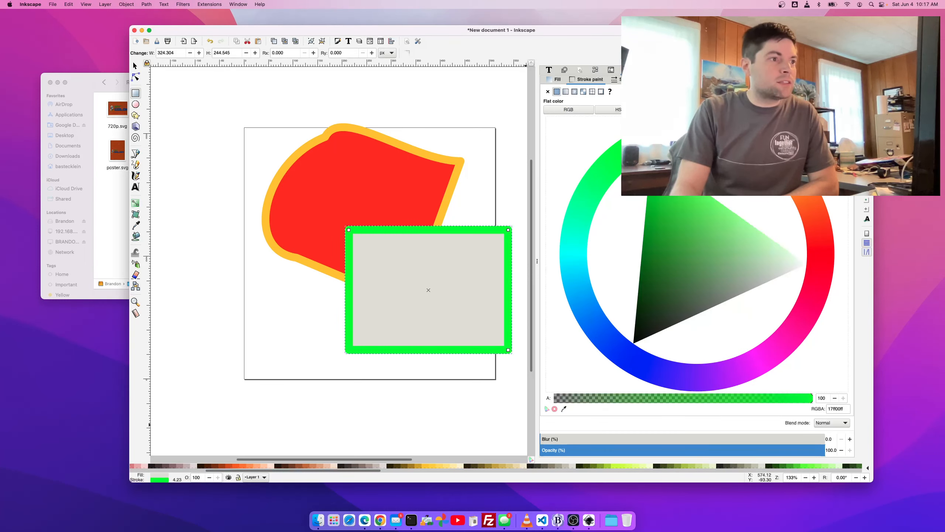
drag(704, 274, 633, 343)
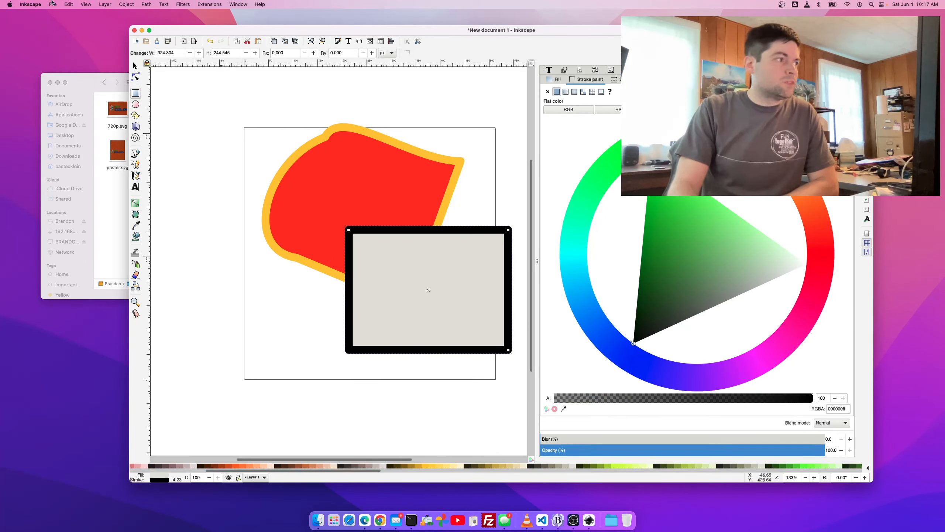
- Draw an ellipse about 302 by 263 px overlapping the rectangle, and two five-cornered polygons around the page's upper corners
click(136, 104)
mouse_move(223, 231)
mouse_down()
mouse_move(344, 357)
mouse_move(376, 363)
mouse_up()
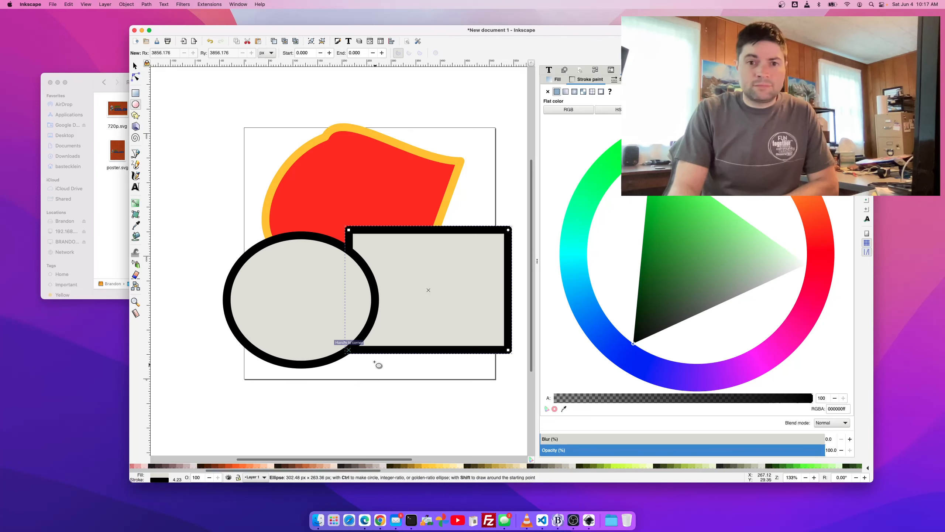
click(136, 116)
drag(223, 118, 257, 148)
click(153, 53)
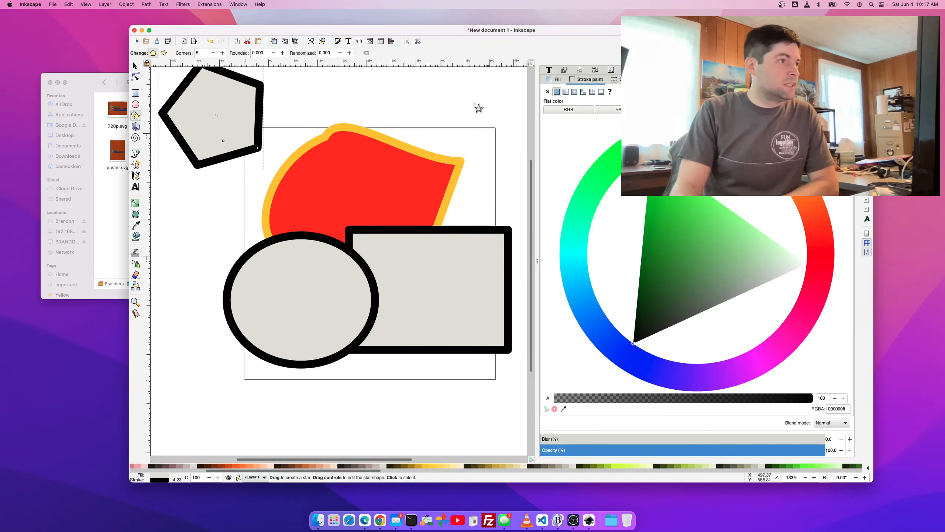
drag(458, 105, 391, 104)
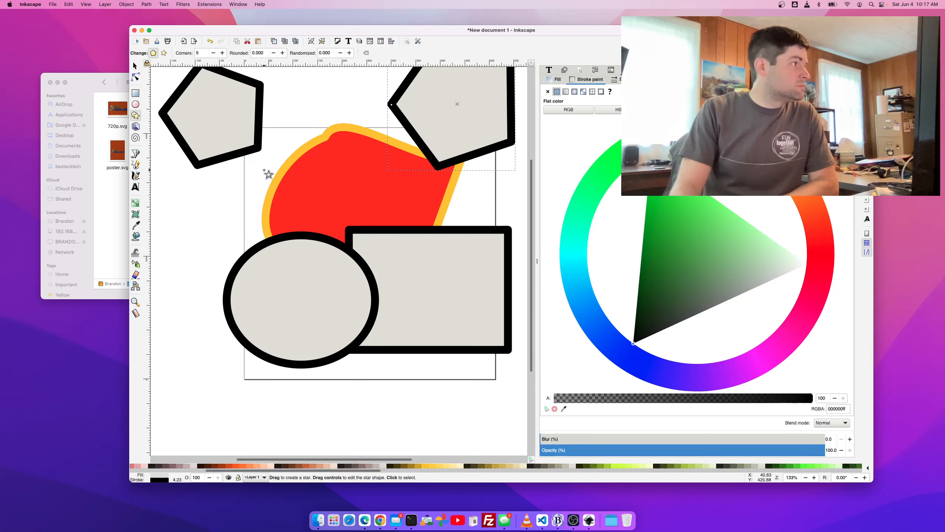
- Draw a closed, roughly round freehand outline over the ellipse and rectangle with the Pencil tool
click(140, 165)
mouse_move(334, 315)
mouse_down()
mouse_move(432, 291)
mouse_move(497, 361)
mouse_up()
mouse_move(339, 408)
mouse_down()
mouse_move(315, 352)
mouse_move(331, 316)
mouse_up()
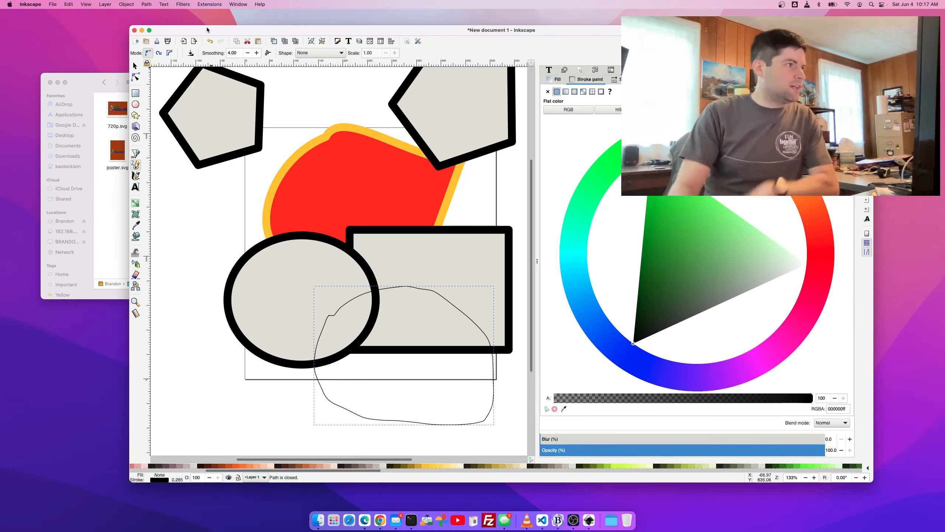
- Show the freehand outline's nodes and bend its upper-right and upper-left segments outward into a bump and a pointed lobe
click(135, 66)
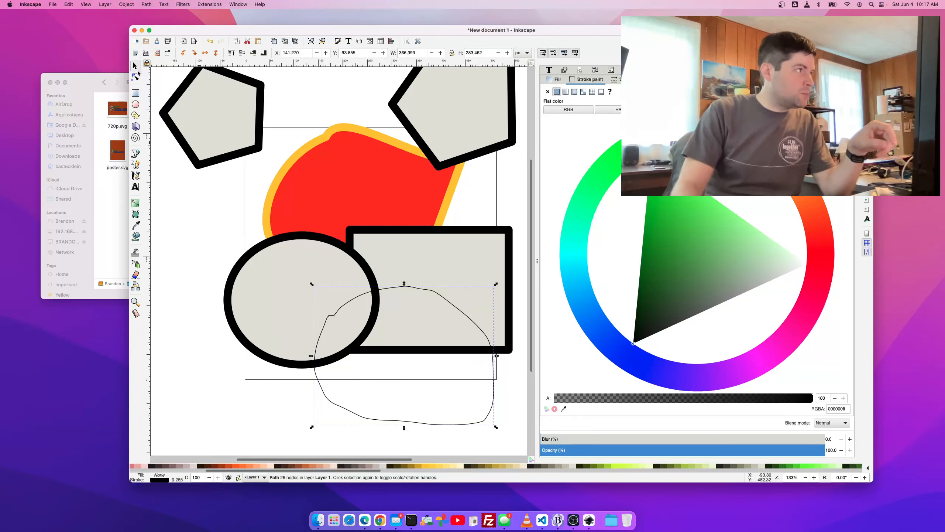
click(135, 77)
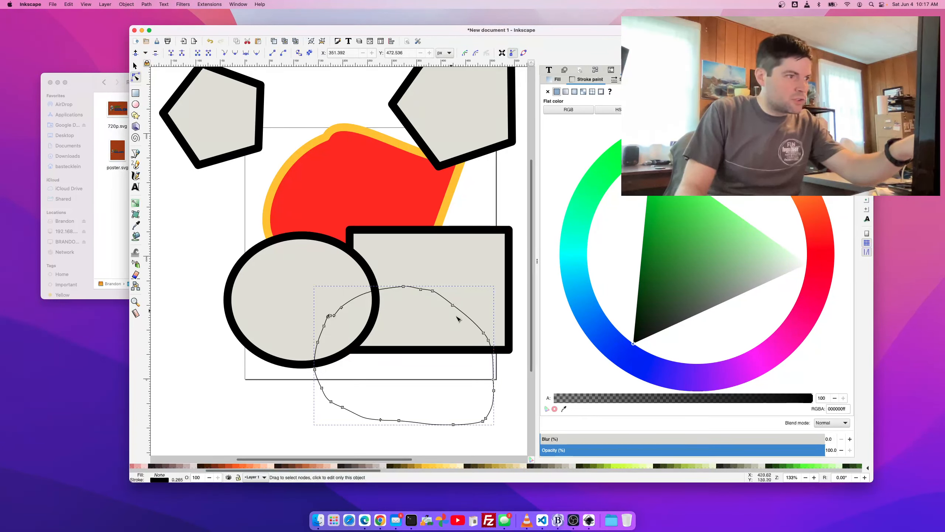
drag(480, 306, 479, 298)
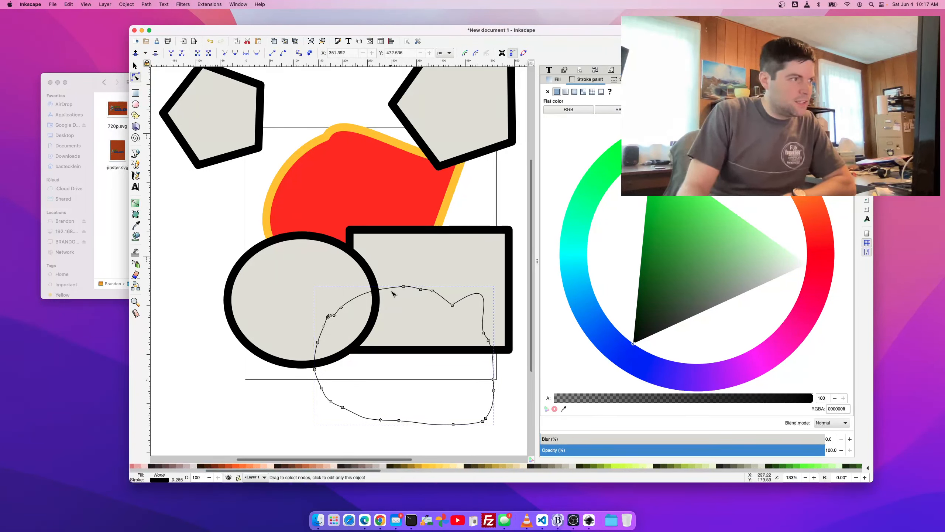
drag(391, 292, 323, 260)
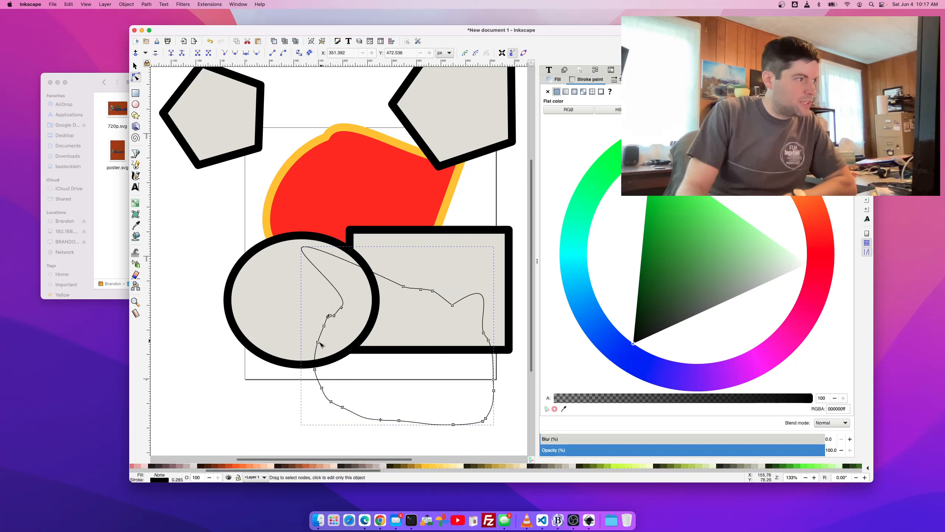
scroll(378, 466, right, 1)
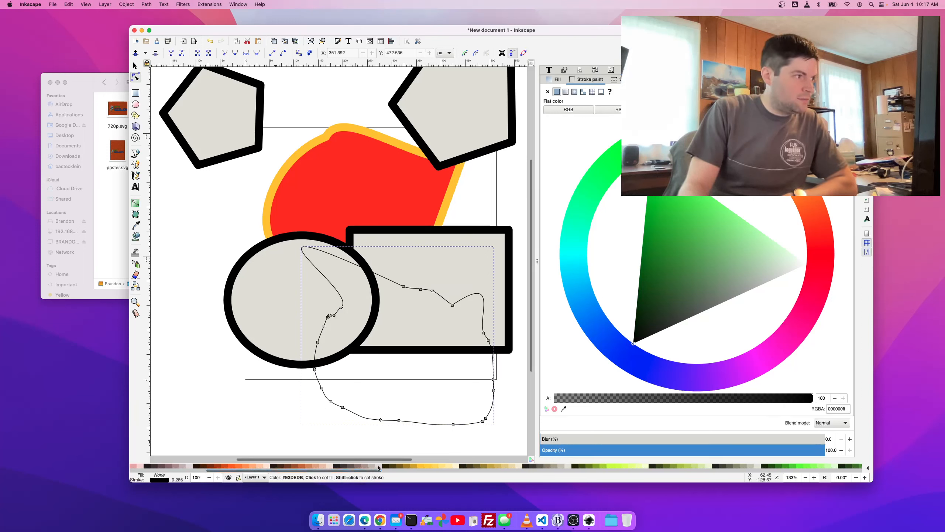
- Fill the freehand outline with light yellow and clear the selection
click(392, 466)
click(439, 466)
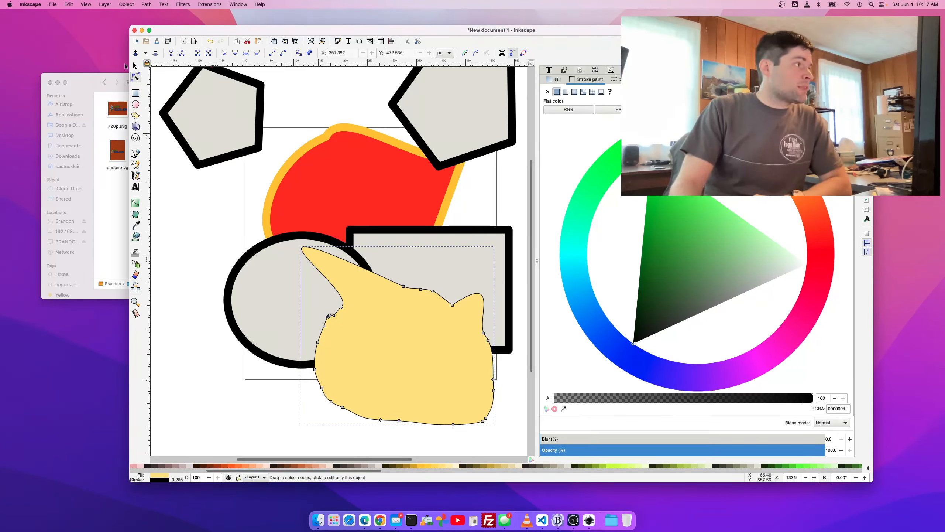
click(134, 67)
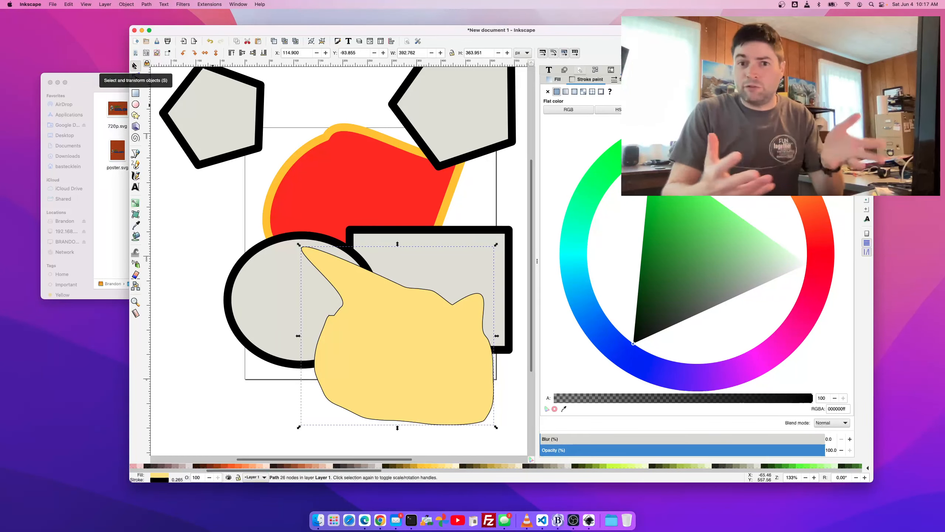
click(270, 99)
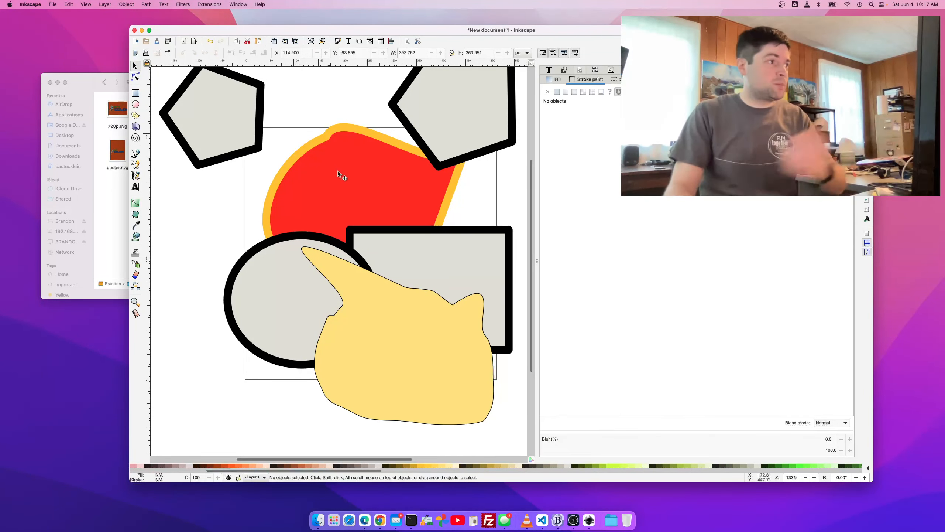
- Move the red shape up and left, and the larger pentagon and the rectangle inward so that all three overlap
mouse_move(338, 171)
mouse_down()
mouse_move(349, 132)
mouse_move(315, 119)
mouse_up()
drag(481, 132, 428, 183)
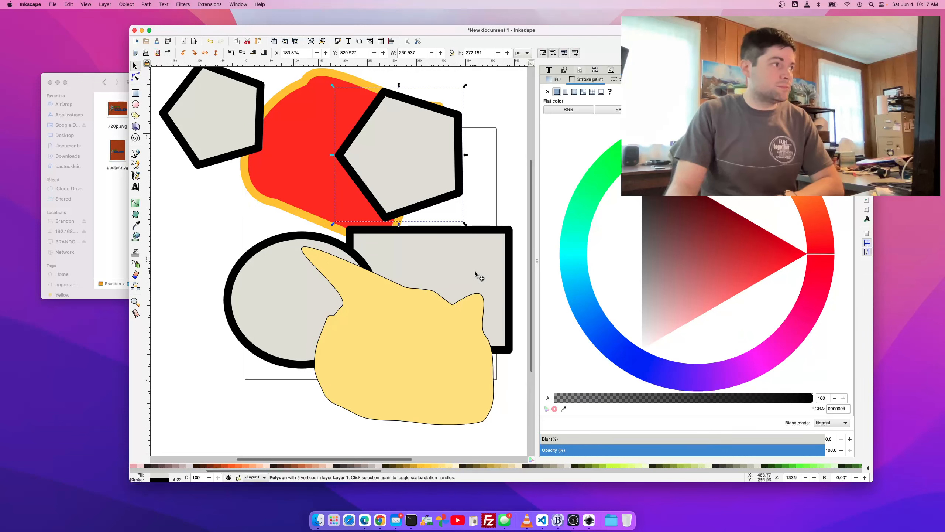
drag(474, 270, 443, 219)
- Lower and raise the larger pentagon in the stacking order, leaving it beneath the rectangle
click(390, 135)
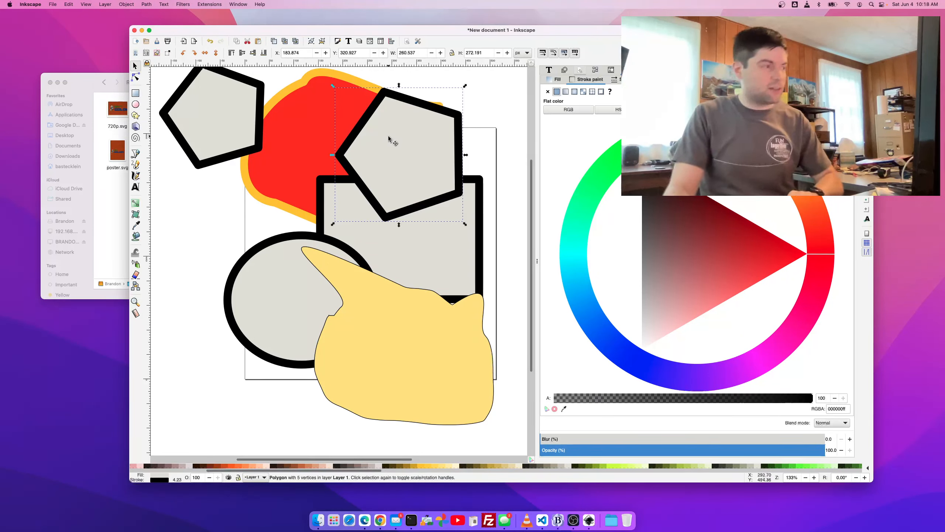
key(Page_Down)
key(Page_Down)
key(Page_Up)
key(Page_Up)
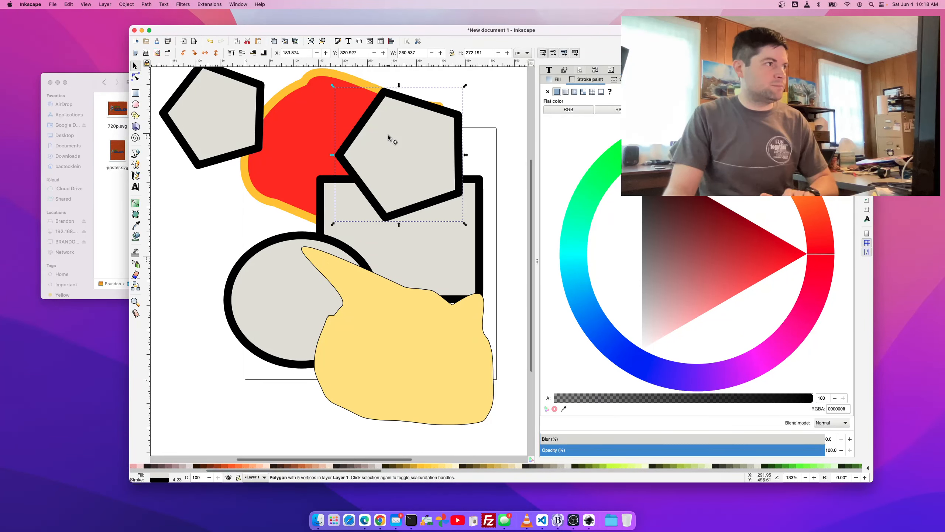
key(Page_Down)
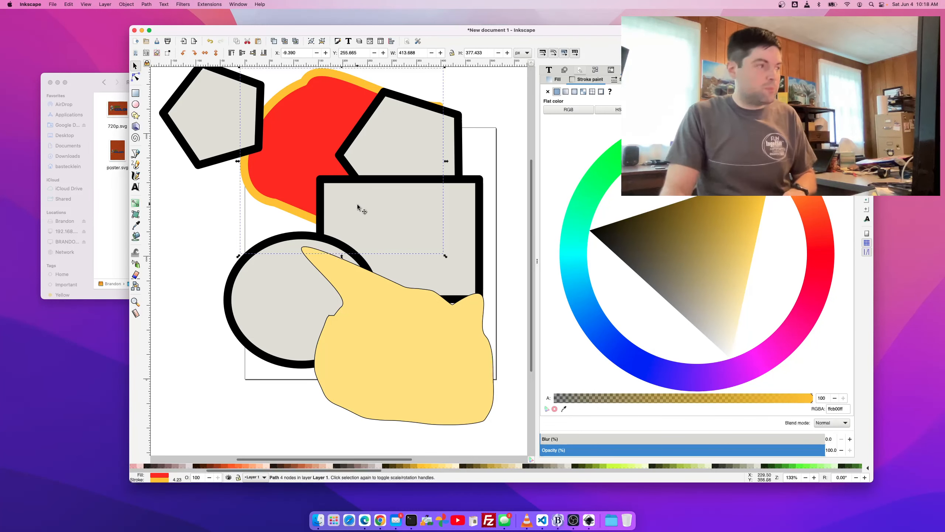
- Delete the rectangle and then all remaining shapes to empty the page
click(363, 216)
key(Delete)
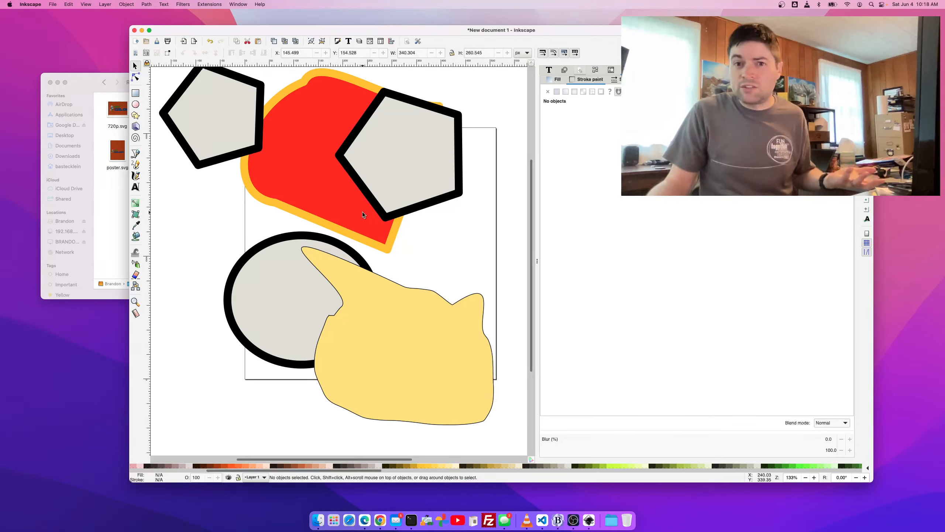
click(807, 478)
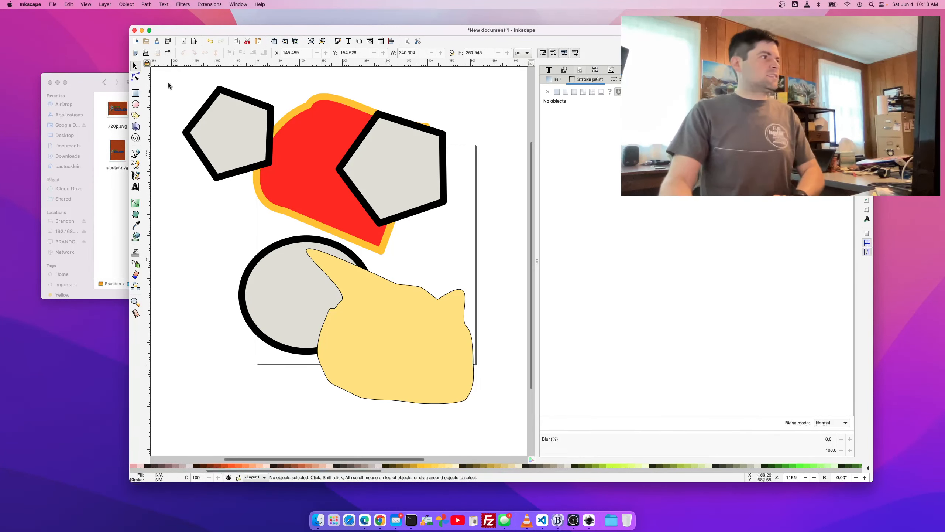
mouse_move(168, 86)
mouse_down()
mouse_move(472, 421)
mouse_move(494, 424)
mouse_up()
key(Delete)
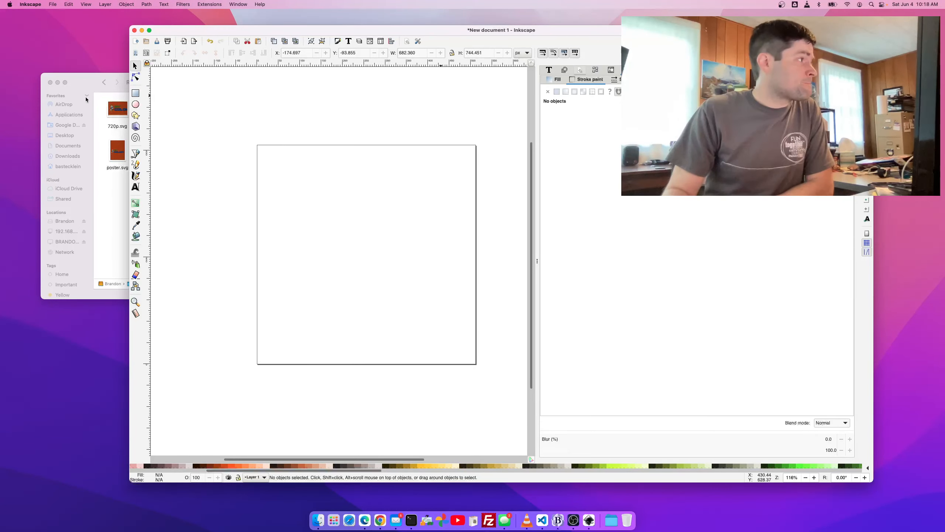
- Draw a large beige ellipse about 358 by 341 px in the page's lower middle as a head
click(136, 105)
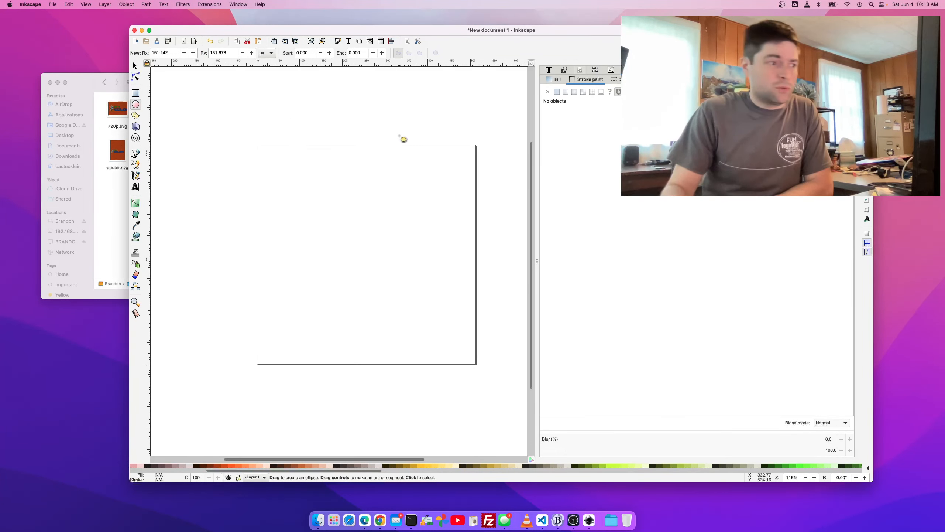
scroll(346, 473, left, 5)
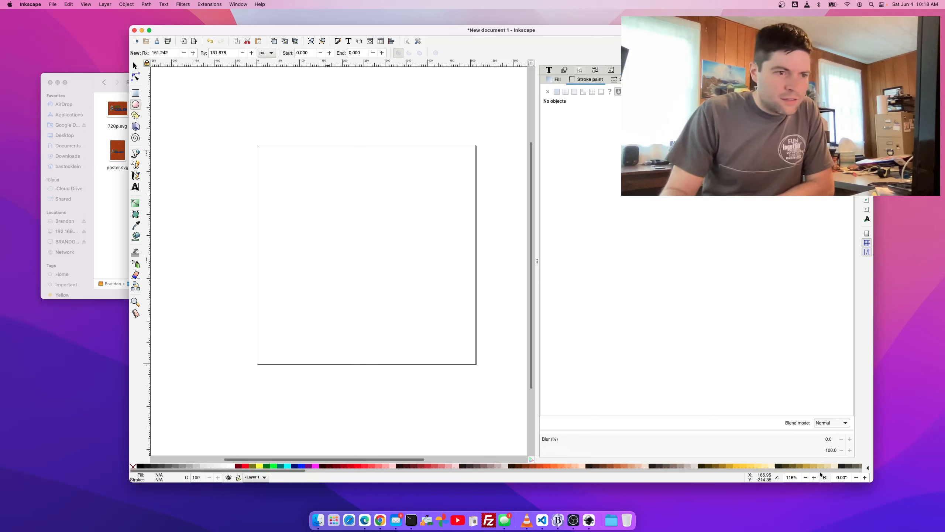
mouse_move(300, 201)
mouse_down()
mouse_move(373, 300)
mouse_move(445, 328)
mouse_move(454, 348)
mouse_up()
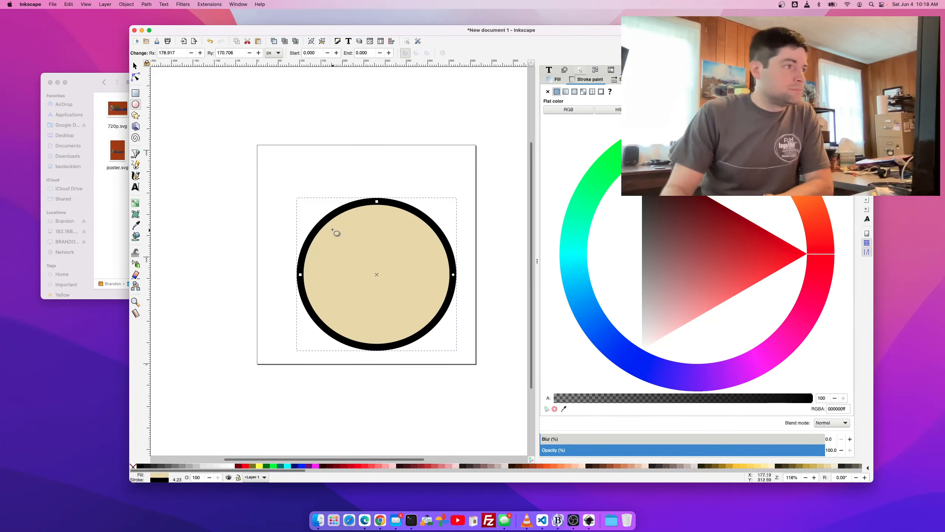
- Draw ellipses for two eyes, a flat nose and a mouth on the head, and shift the nose left beneath the eyes
drag(341, 237, 388, 281)
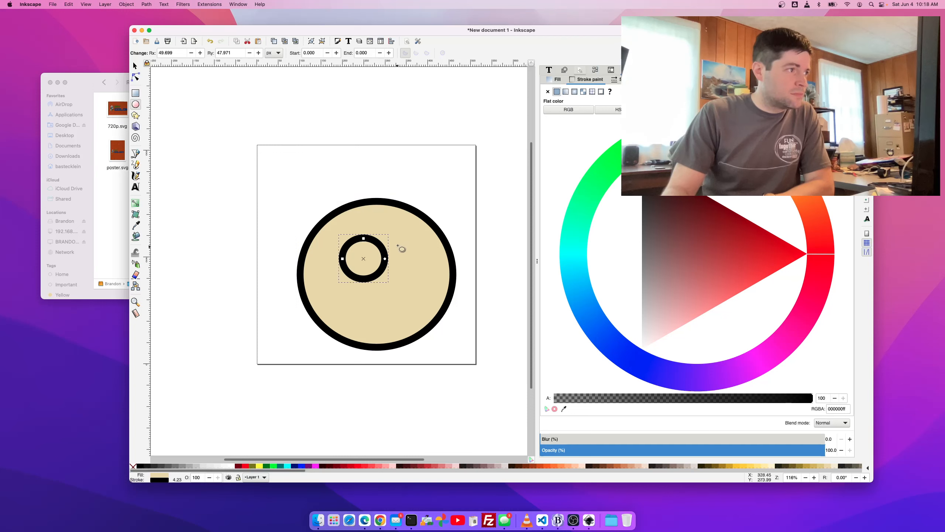
mouse_move(395, 237)
mouse_down()
mouse_move(453, 284)
mouse_move(438, 287)
mouse_up()
drag(377, 285, 434, 311)
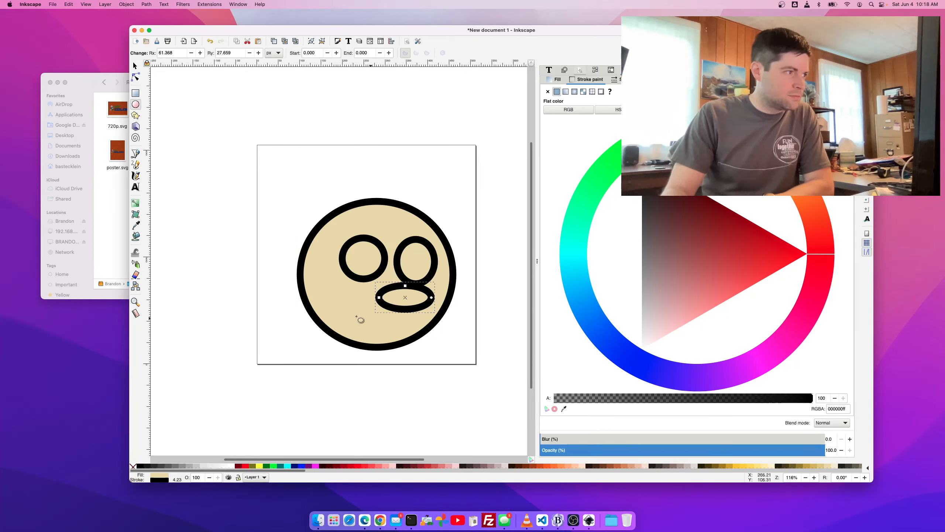
drag(330, 309, 380, 335)
click(139, 70)
drag(409, 308, 392, 305)
- Fill both eye ellipses with white
click(371, 270)
shift+click(430, 260)
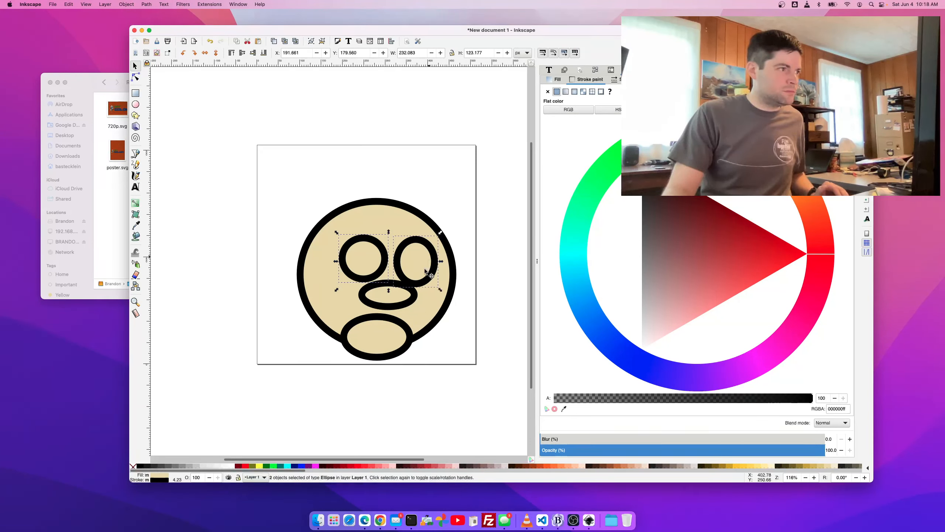
click(230, 465)
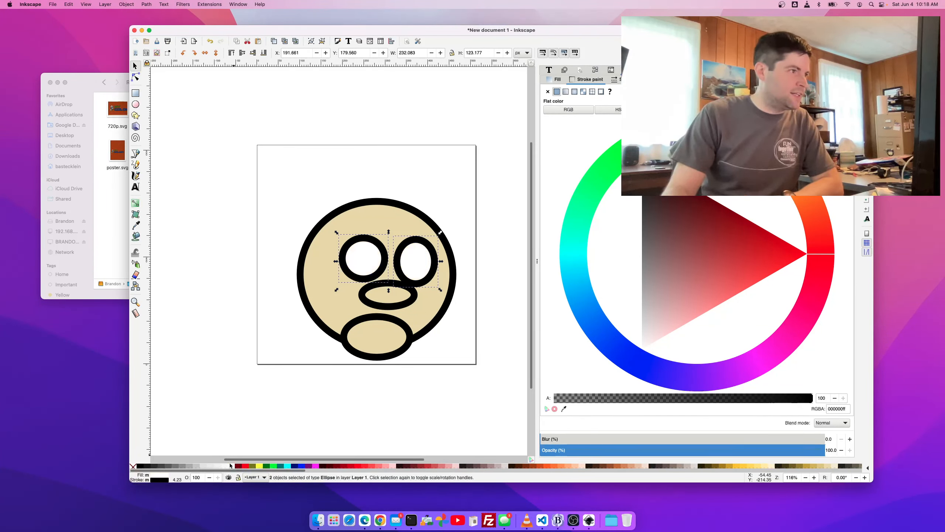
click(196, 134)
- Fill the nose with light pink and the mouth with dark maroon, and nudge the mouth slightly right
click(383, 307)
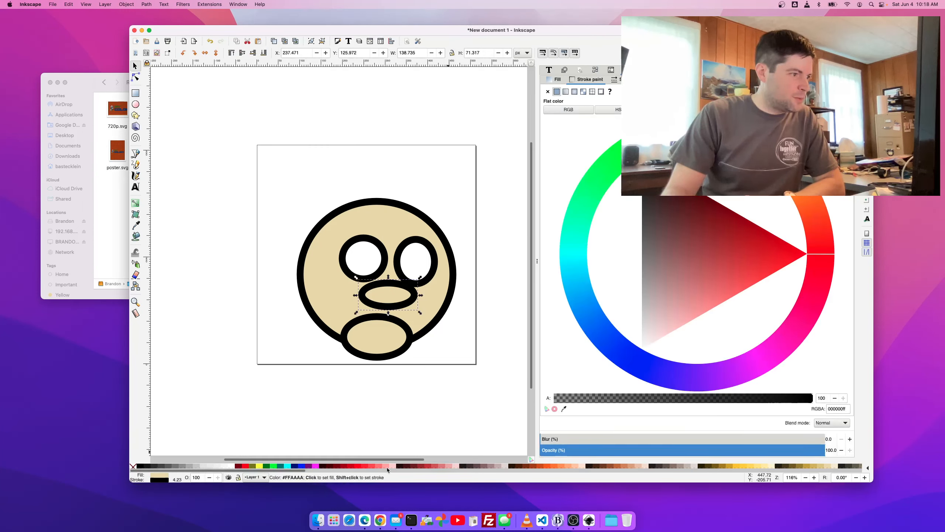
click(390, 344)
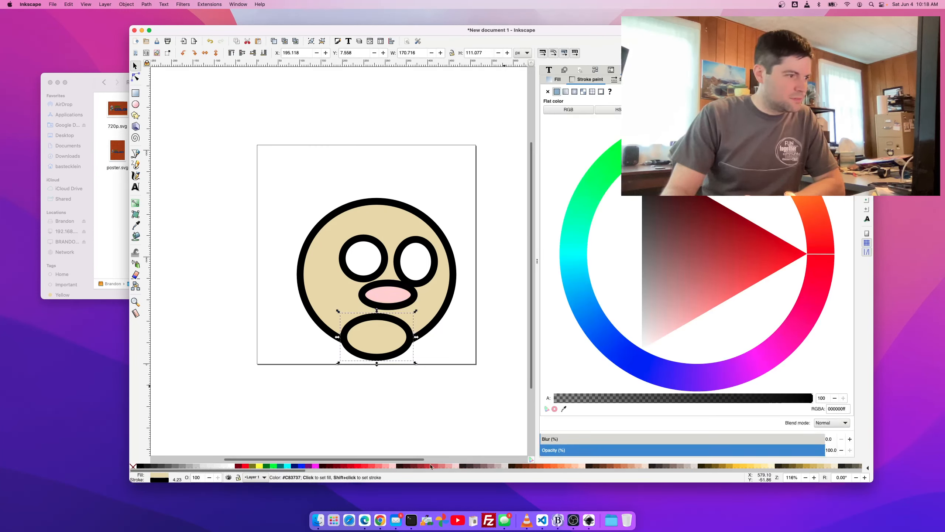
click(404, 467)
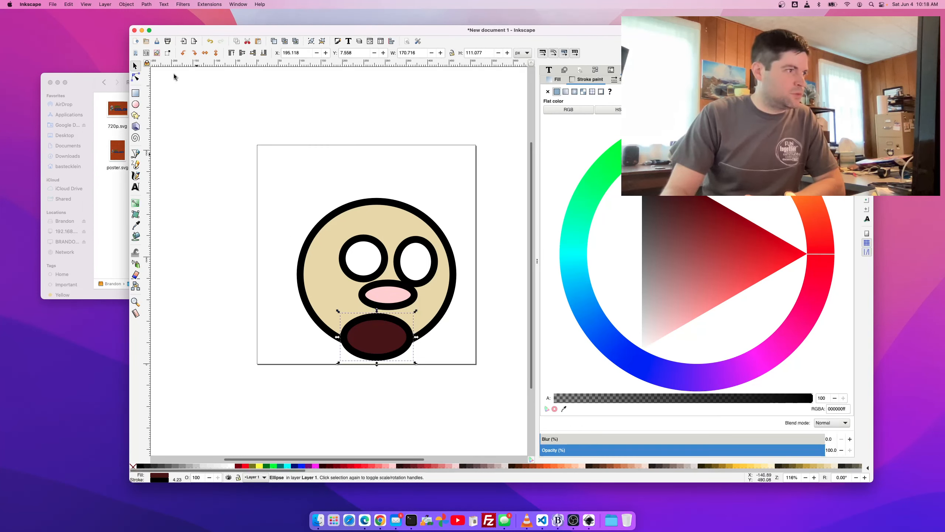
click(365, 395)
drag(397, 339, 403, 339)
click(463, 406)
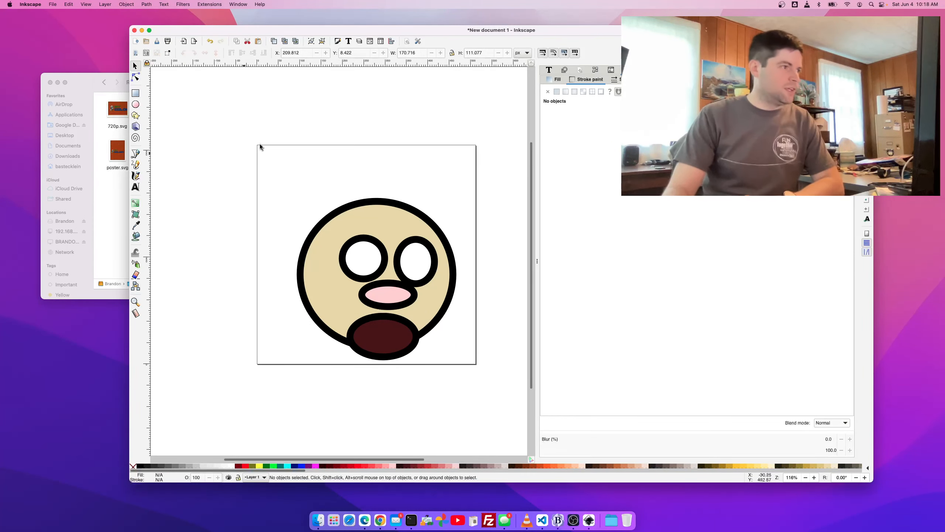
- Convert the head ellipse to a path and show its nodes for editing
drag(257, 151, 479, 418)
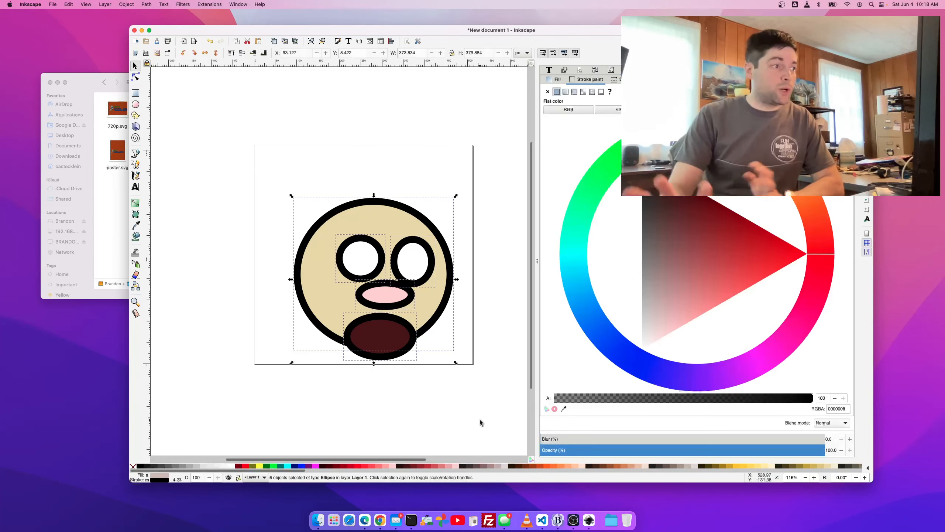
click(459, 396)
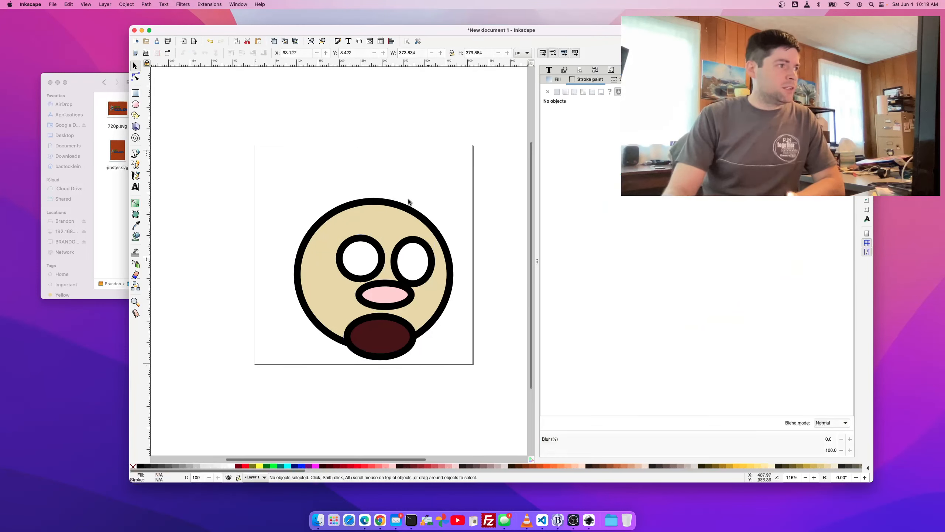
click(386, 203)
click(135, 5)
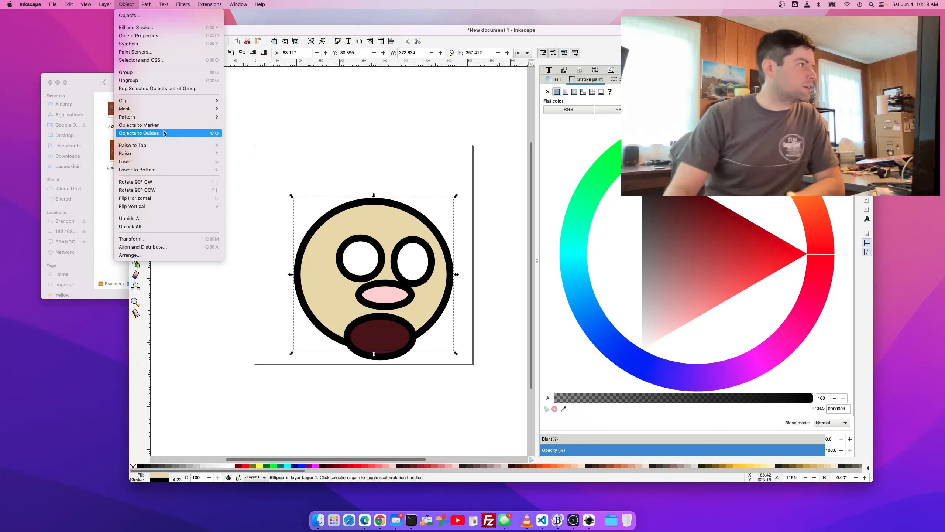
mouse_move(144, 5)
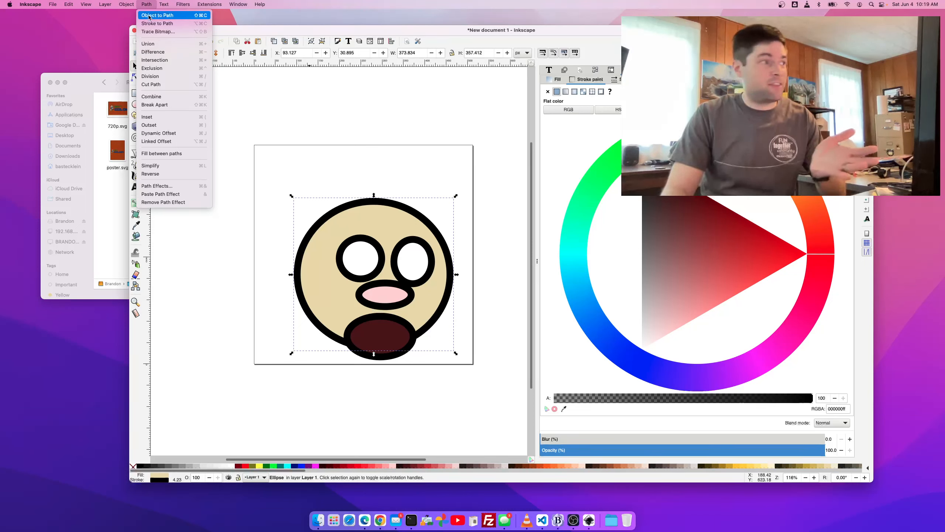
click(149, 16)
click(135, 78)
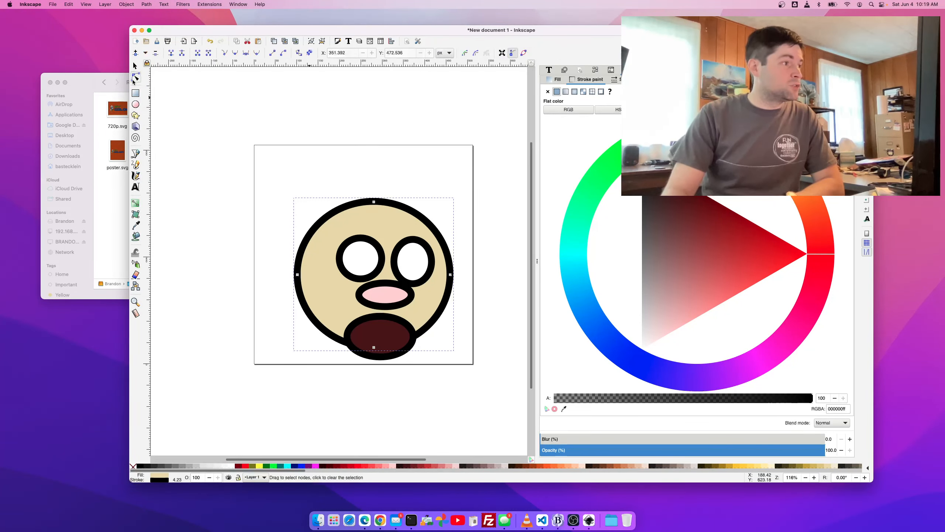
- Stretch the head by moving its top node up near the page's upper edge and its left node outward
scroll(170, 85, right, 2)
scroll(312, 247, left, 15)
scroll(312, 247, up, 8)
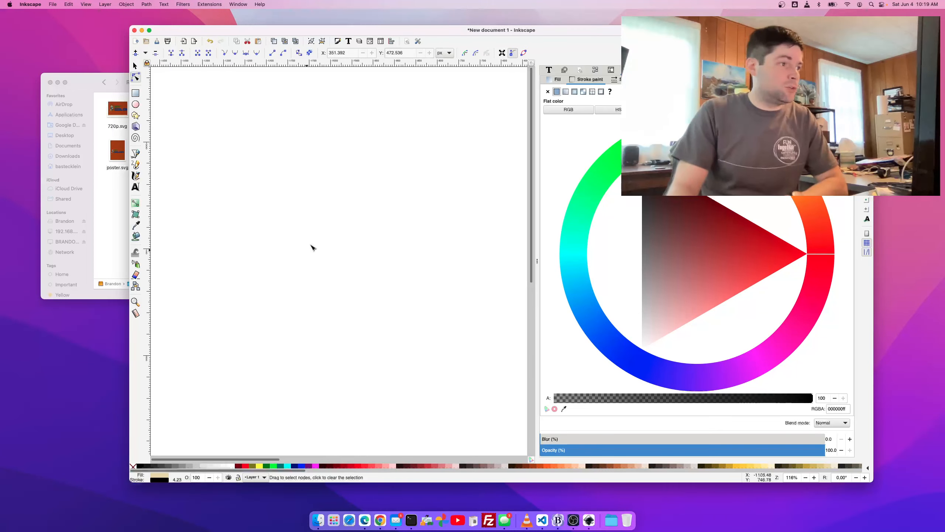
scroll(323, 226, right, 12)
scroll(323, 226, down, 12)
scroll(302, 222, right, 3)
scroll(302, 223, up, 2)
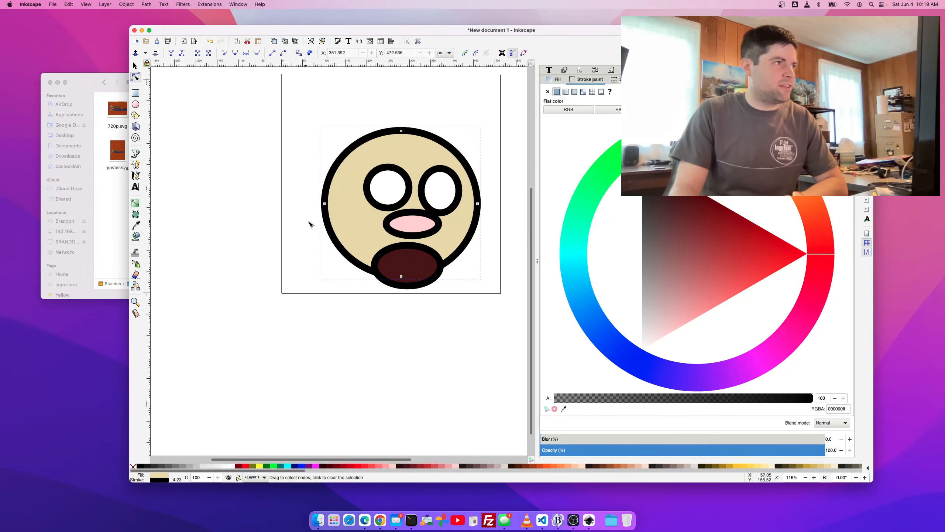
drag(401, 131, 407, 87)
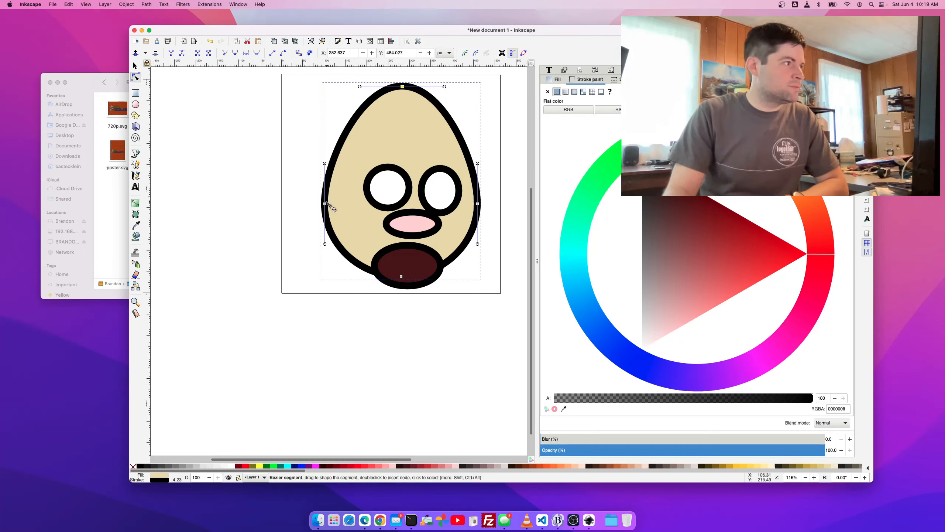
drag(325, 204, 308, 204)
drag(495, 205, 499, 210)
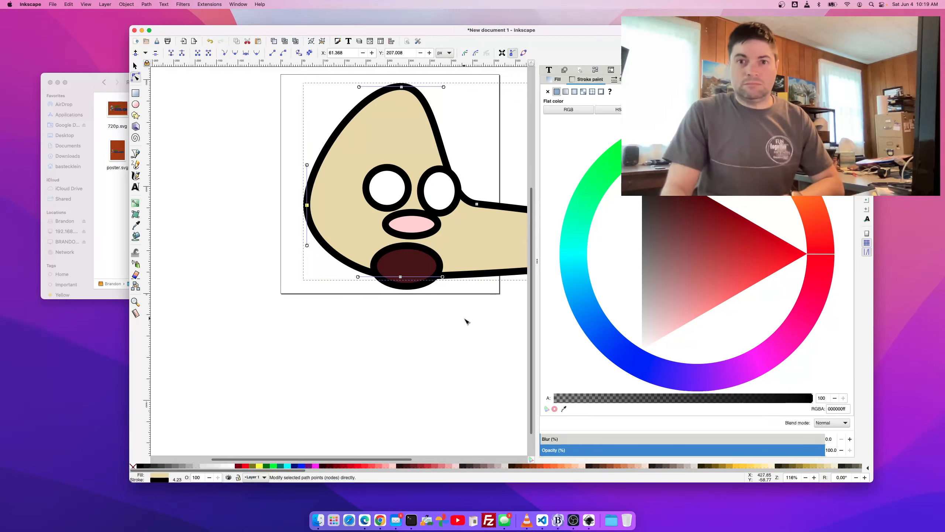
scroll(467, 321, right, 3)
key(super+z)
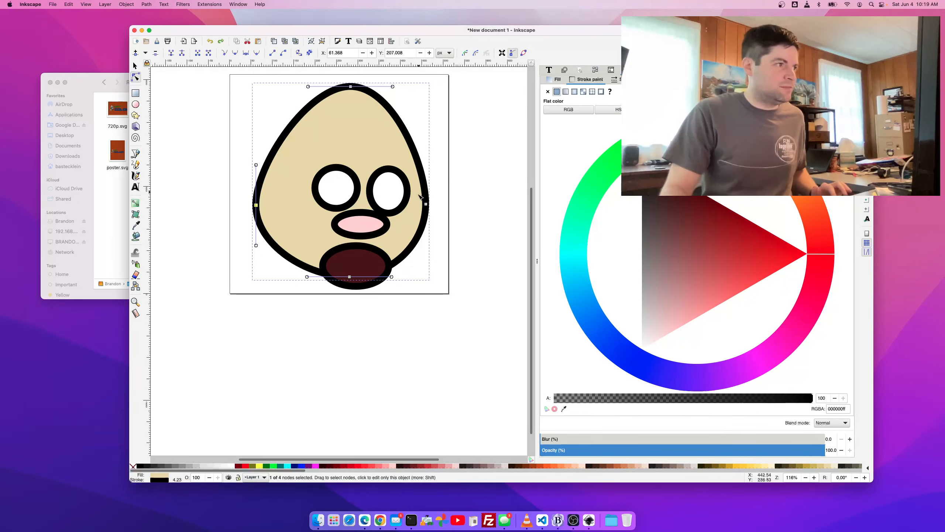
- Move the head path's right node outward to widen that side
drag(426, 204, 441, 205)
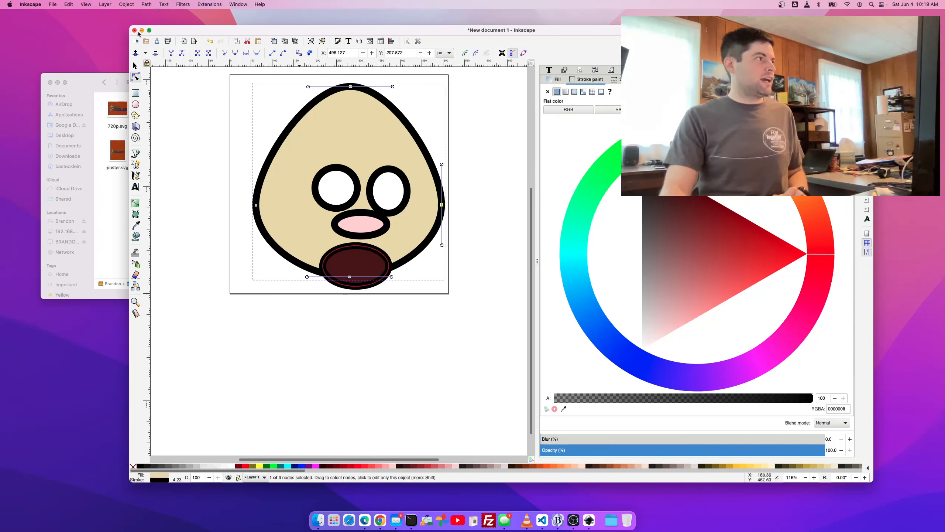
- Select the eyes, nose and mouth together and convert them to paths
click(136, 66)
mouse_move(179, 127)
mouse_down()
mouse_move(392, 397)
mouse_move(475, 396)
mouse_up()
click(182, 4)
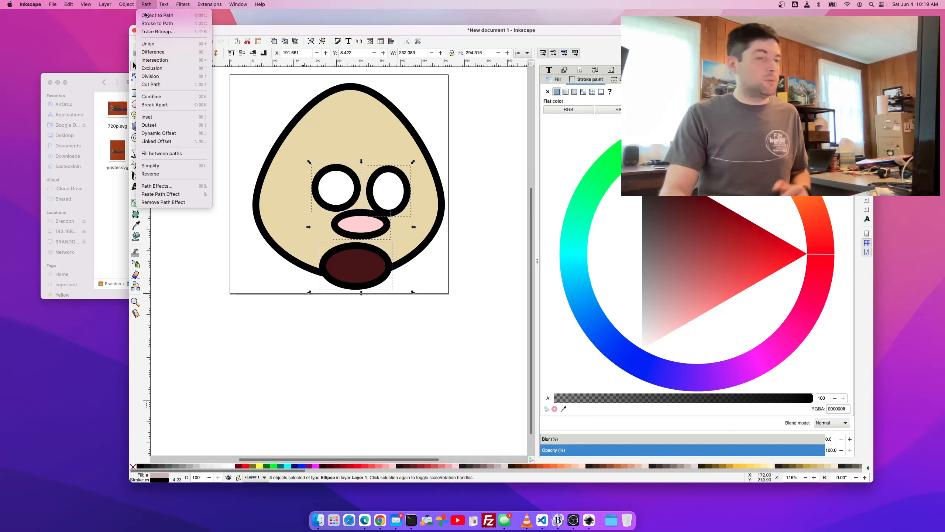
click(145, 15)
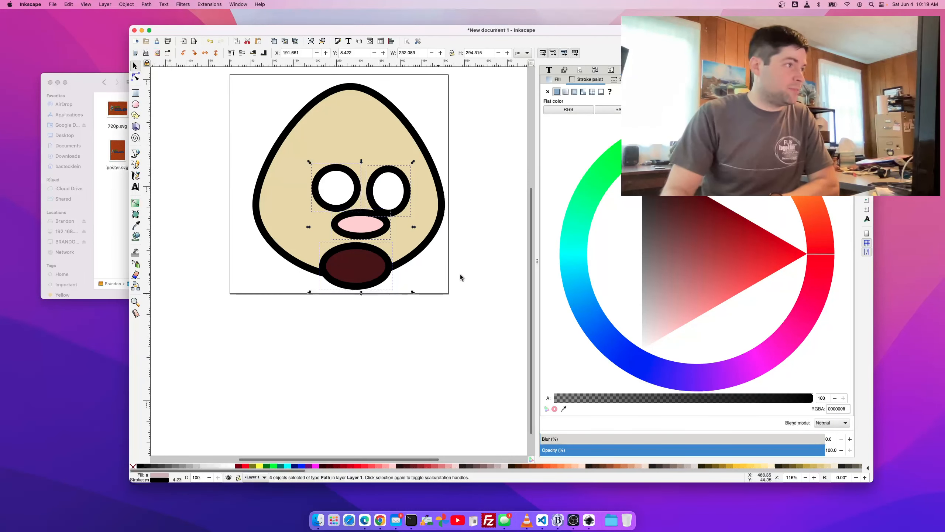
- Reshape both eyes into arches by moving each eye path's bottom node up into the eye
click(450, 264)
click(388, 198)
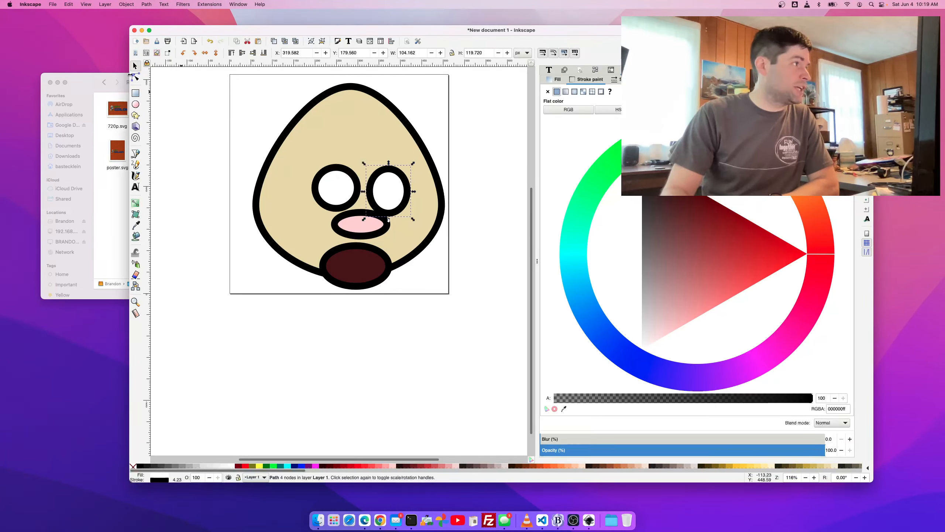
click(135, 78)
drag(389, 214, 388, 195)
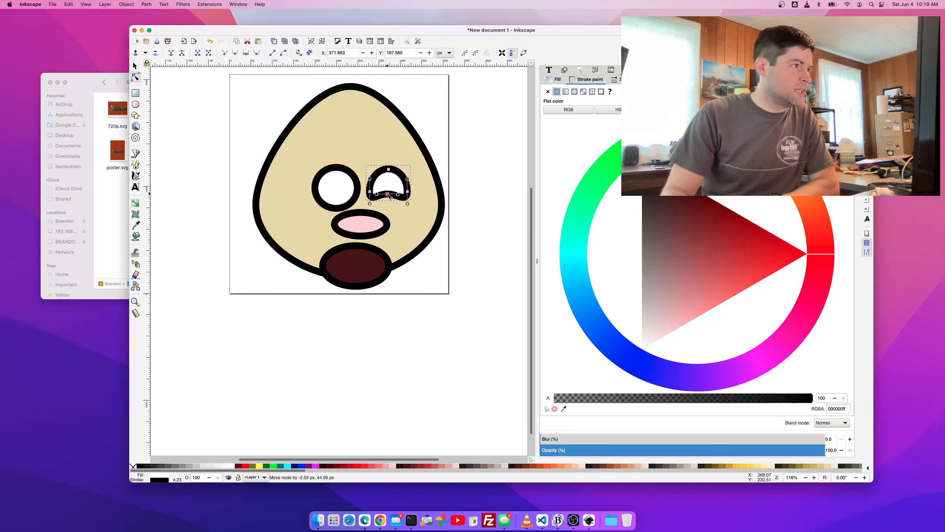
click(336, 208)
drag(336, 209, 336, 193)
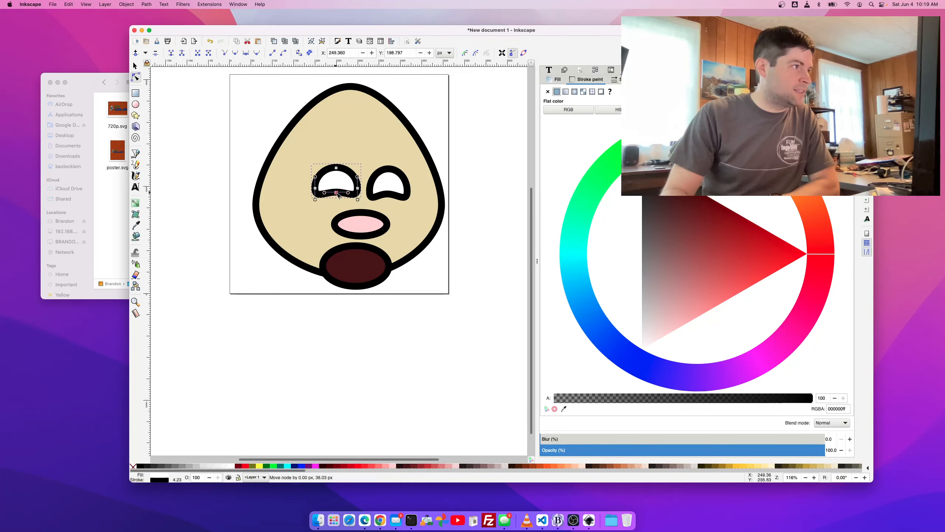
- Stretch the nose's right node out past the page edge and lower the mouth's top node to form a smile
click(371, 222)
drag(389, 224, 493, 240)
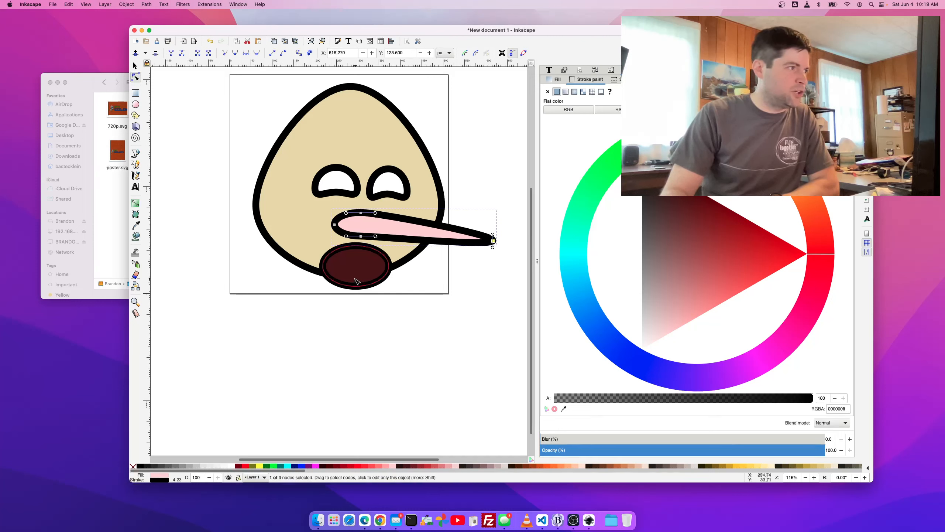
click(356, 280)
mouse_move(356, 246)
mouse_down()
mouse_move(356, 278)
mouse_move(376, 265)
mouse_up()
click(136, 66)
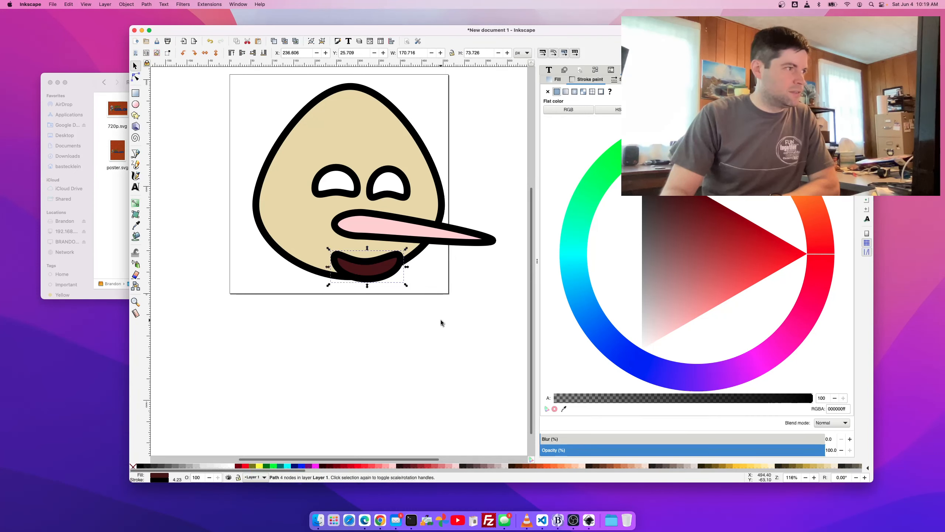
click(436, 316)
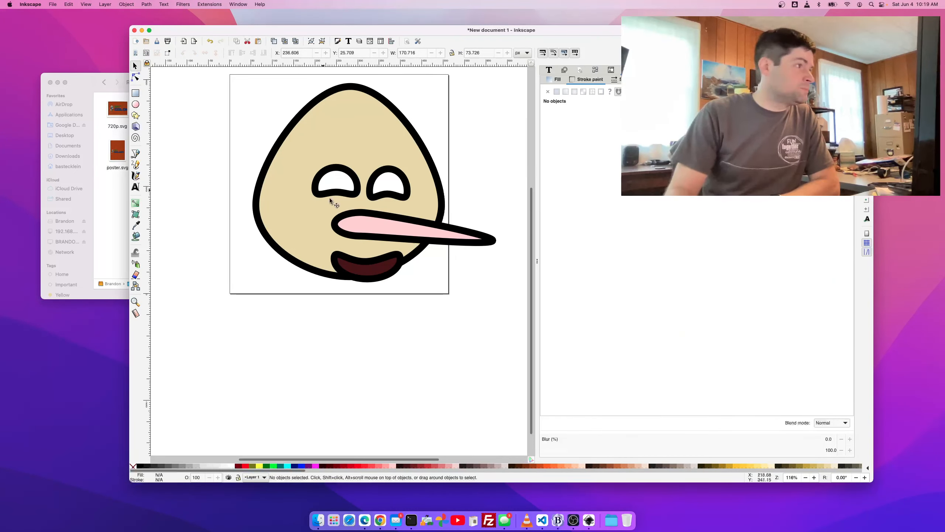
- Delete the left eye and shift the remaining eye slightly to the right
click(356, 190)
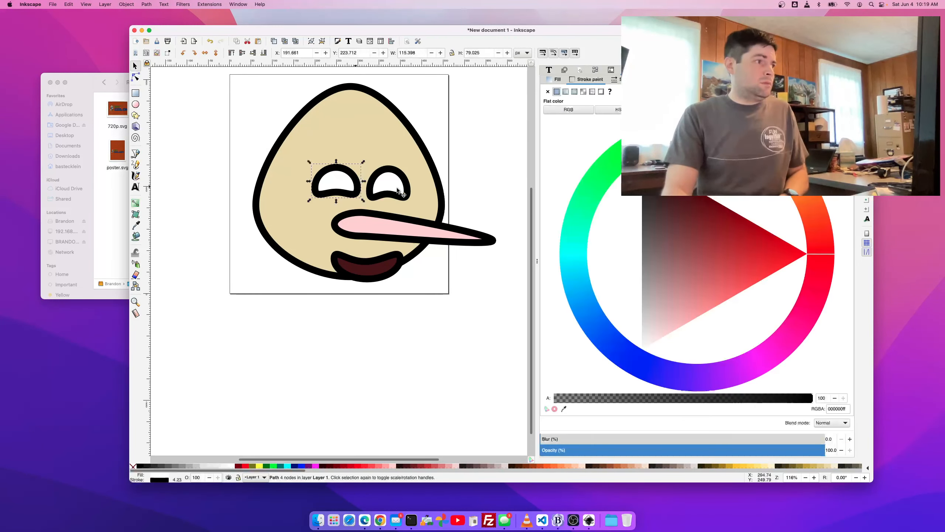
key(Delete)
drag(401, 189, 417, 189)
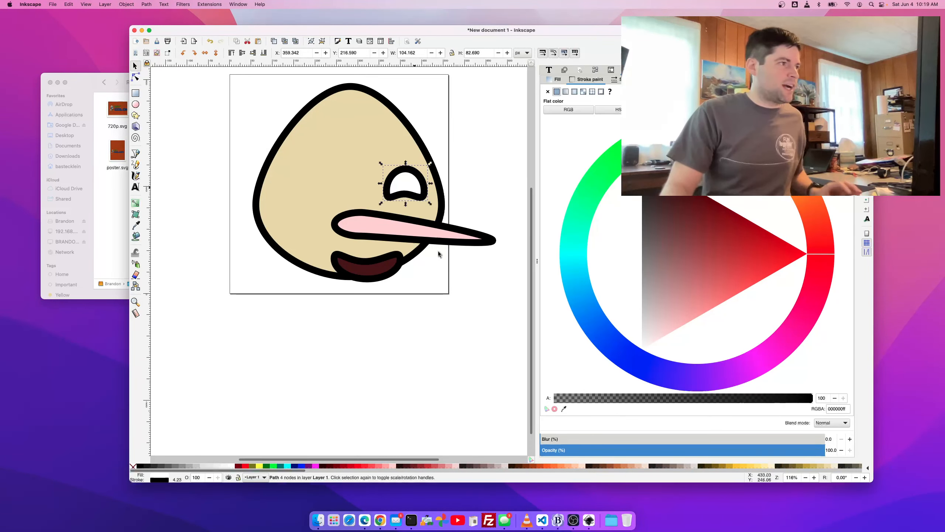
click(449, 346)
- Draw a small ellipse pupil with radii of about 5.6 by 6 px inside the eye and fill it black
click(135, 105)
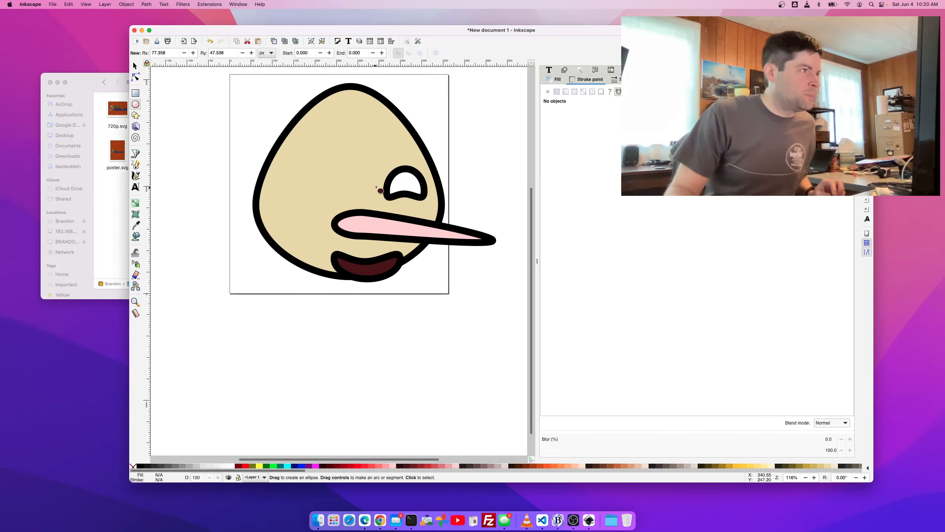
drag(407, 182, 411, 186)
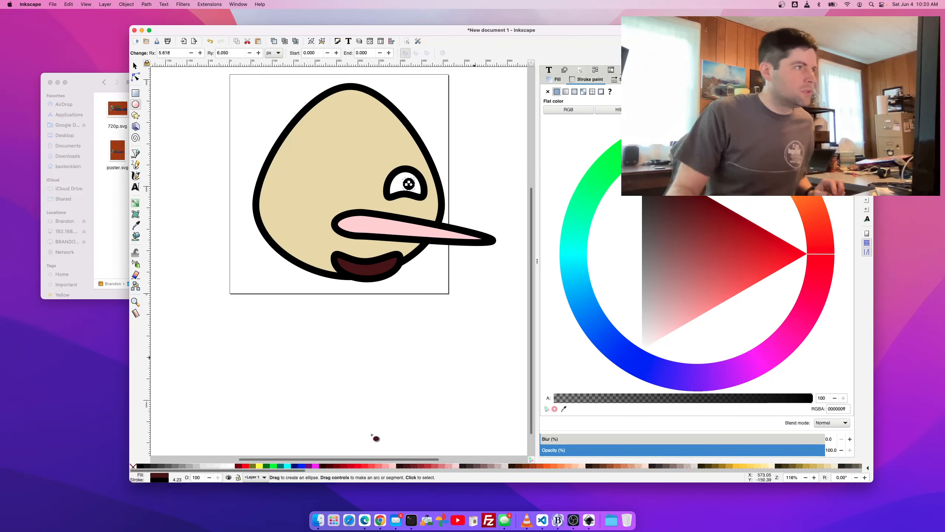
click(137, 466)
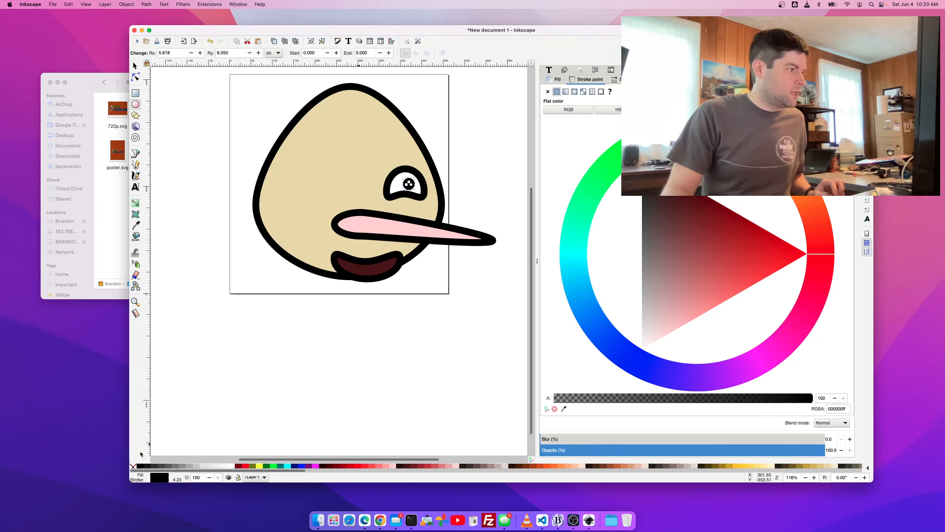
key(s)
click(477, 148)
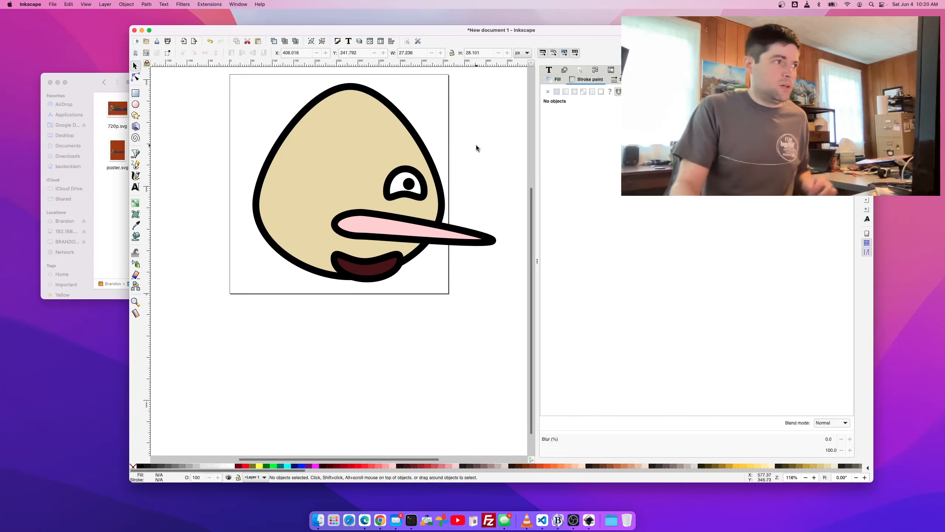
- Duplicate the eye together with its pupil and place the copy to the left as the second eye
drag(475, 148, 366, 216)
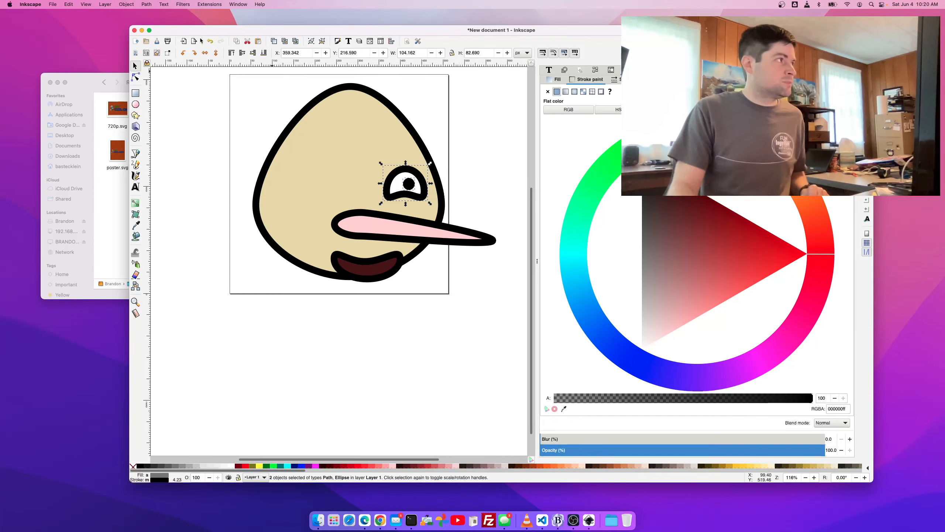
click(133, 5)
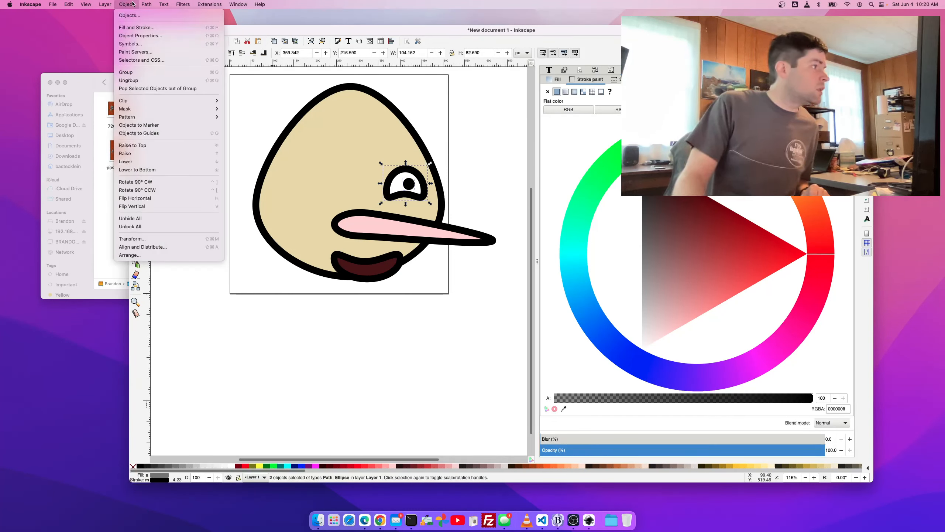
mouse_move(69, 4)
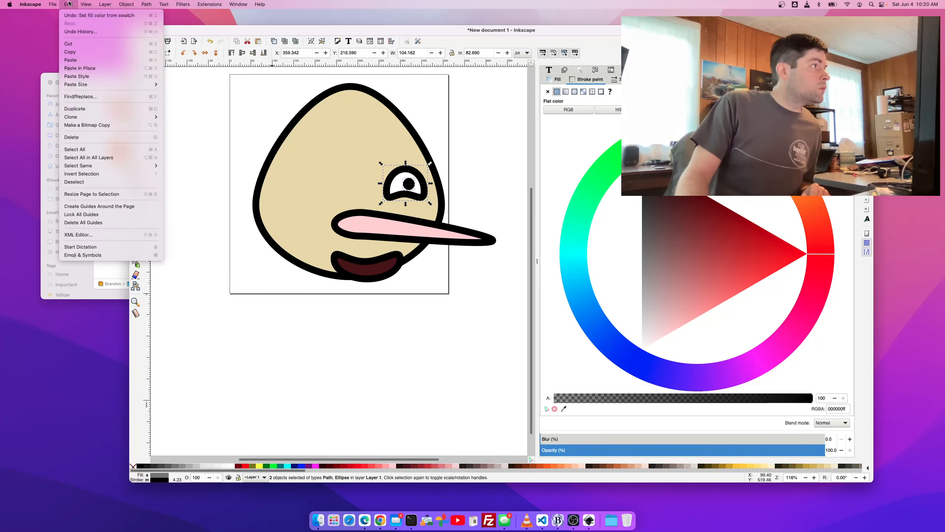
click(98, 111)
drag(413, 171, 357, 172)
click(465, 368)
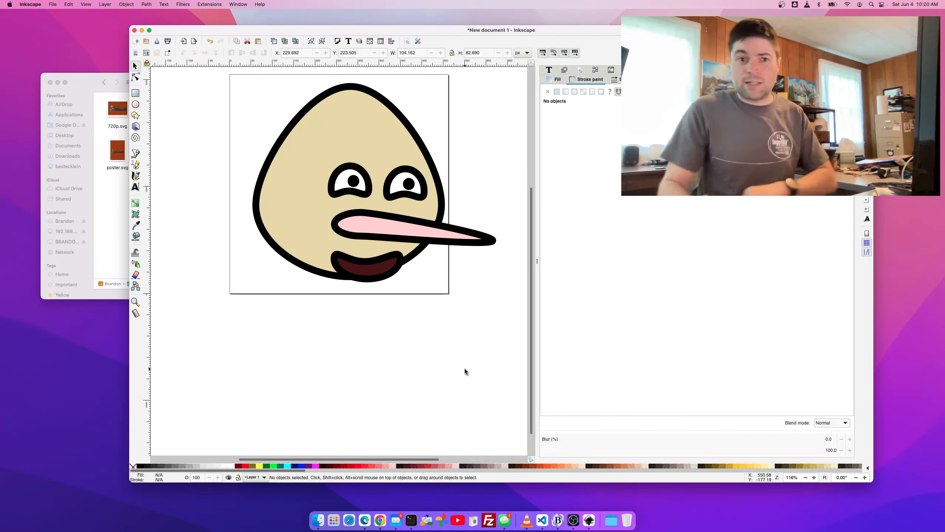
- Draw a closed, curly freehand hair outline about 592 by 253 px over the top of the head and fill it grayish brown
scroll(445, 312, up, 4)
scroll(444, 313, up, 1)
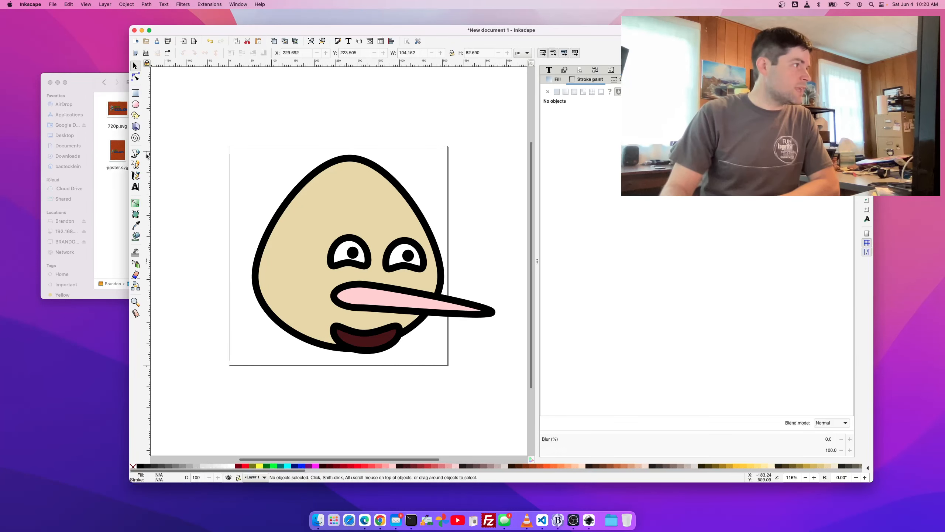
click(136, 164)
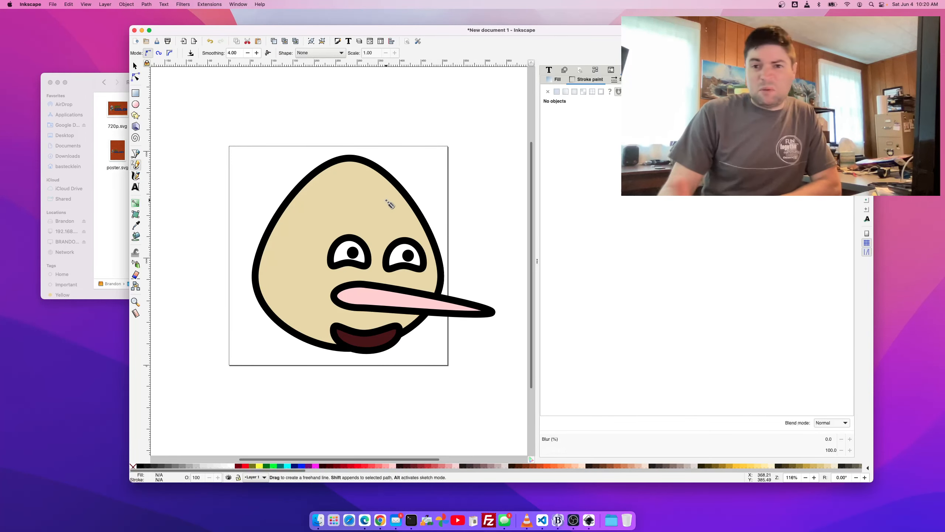
mouse_move(317, 226)
mouse_down()
mouse_move(288, 224)
mouse_move(249, 197)
mouse_move(234, 167)
mouse_move(243, 173)
mouse_move(288, 125)
mouse_move(424, 145)
mouse_move(467, 173)
mouse_move(399, 221)
mouse_up()
drag(343, 231, 318, 226)
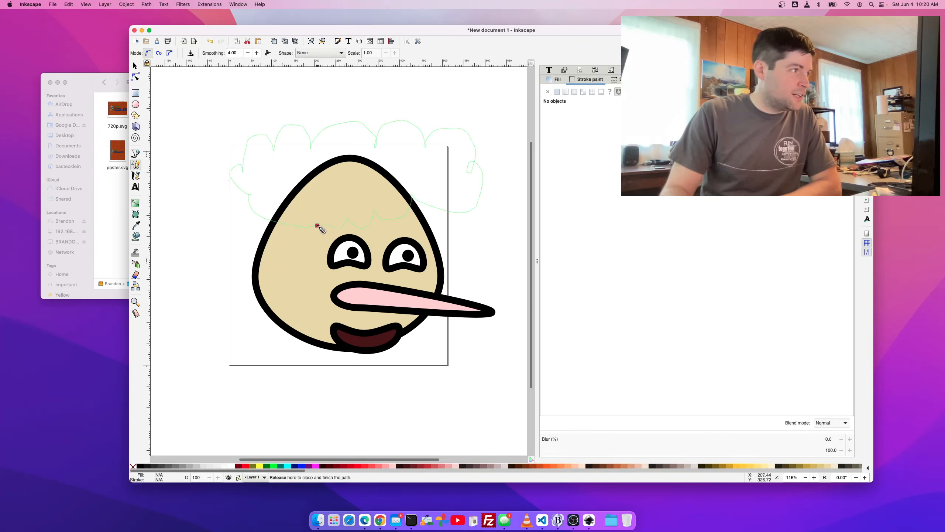
click(476, 466)
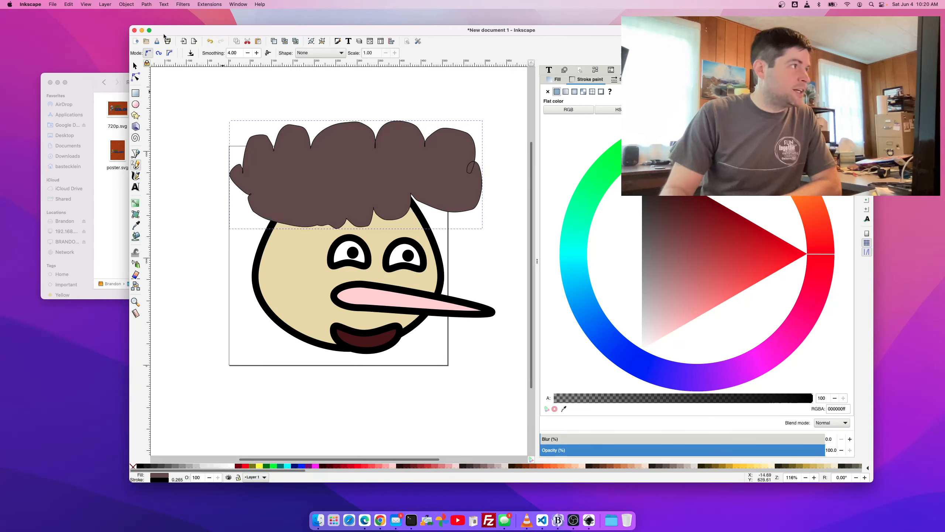
- Show the hair path's nodes and simplify the path repeatedly until it is a smooth two-node shape
click(136, 66)
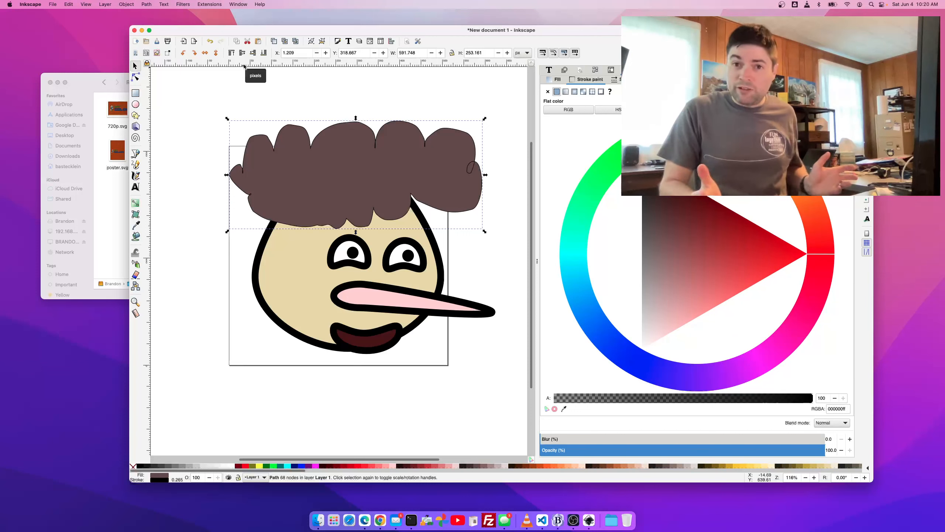
click(136, 77)
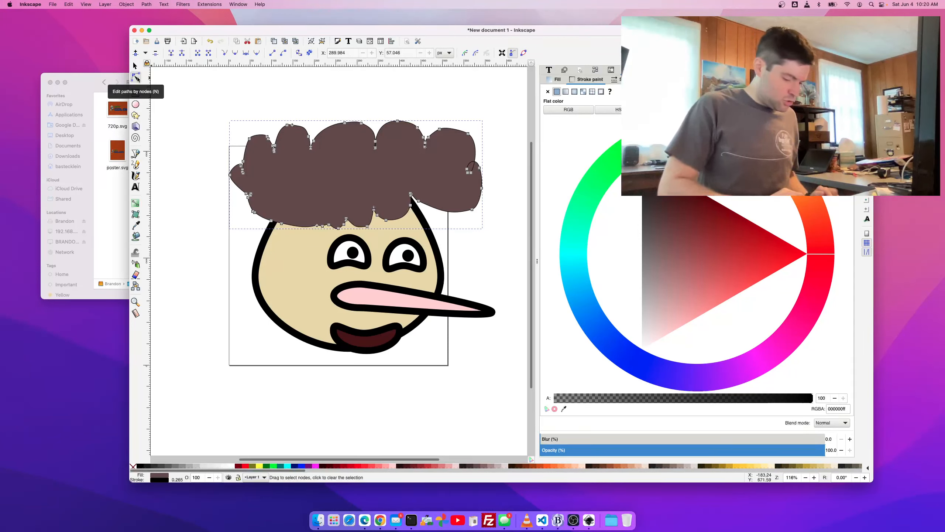
key(super+l)
key(super+l)
key(super+l)
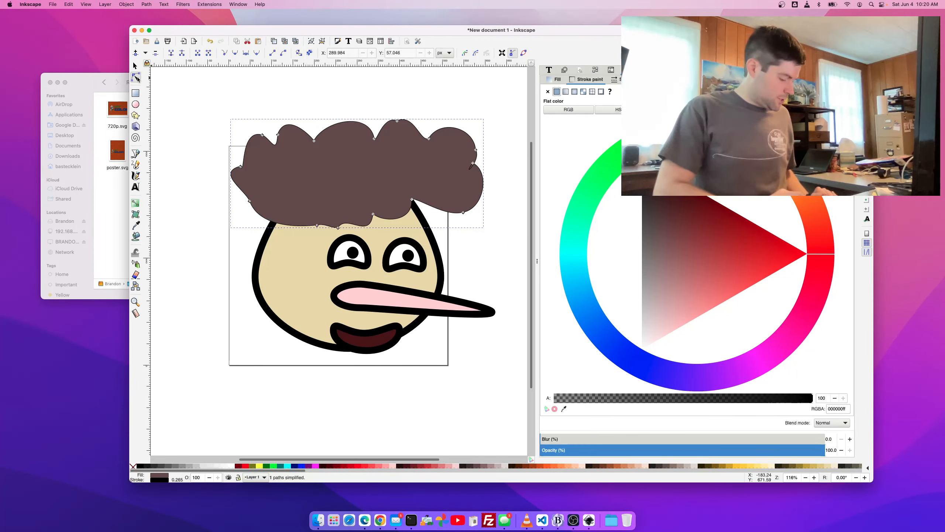
key(super+l)
key(super+l)
key(super+l)
key(super+l)
key(super+l)
key(super+l)
key(super+l)
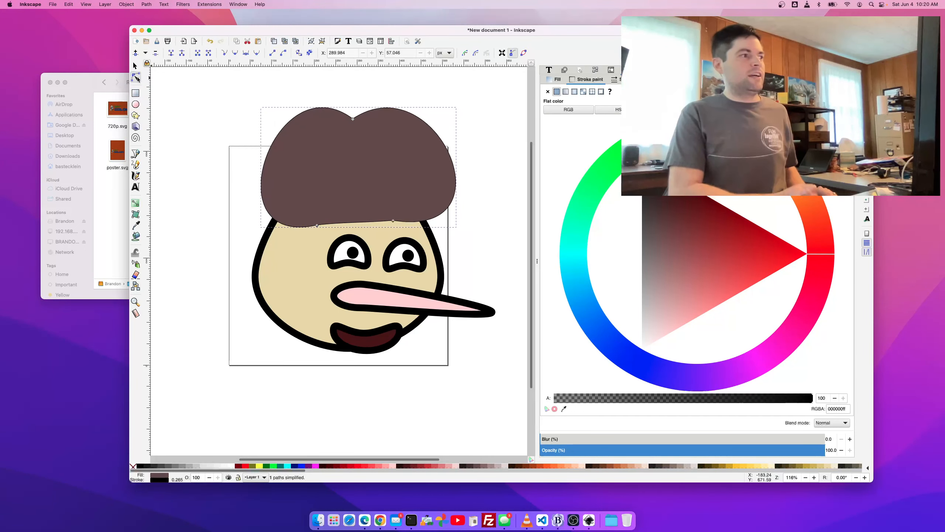
key(super+l)
key(super+l)
key(super+l)
key(super+l)
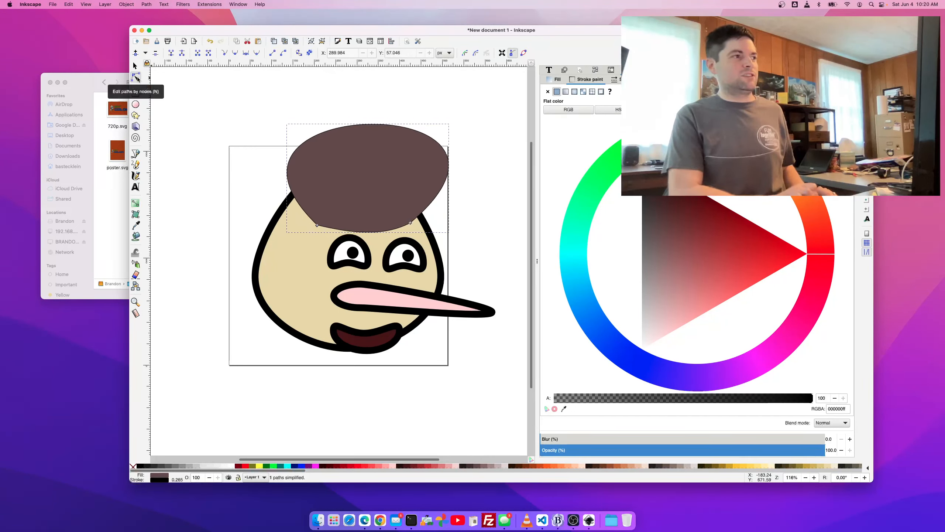
key(super+l)
key(super+l)
key(super+l)
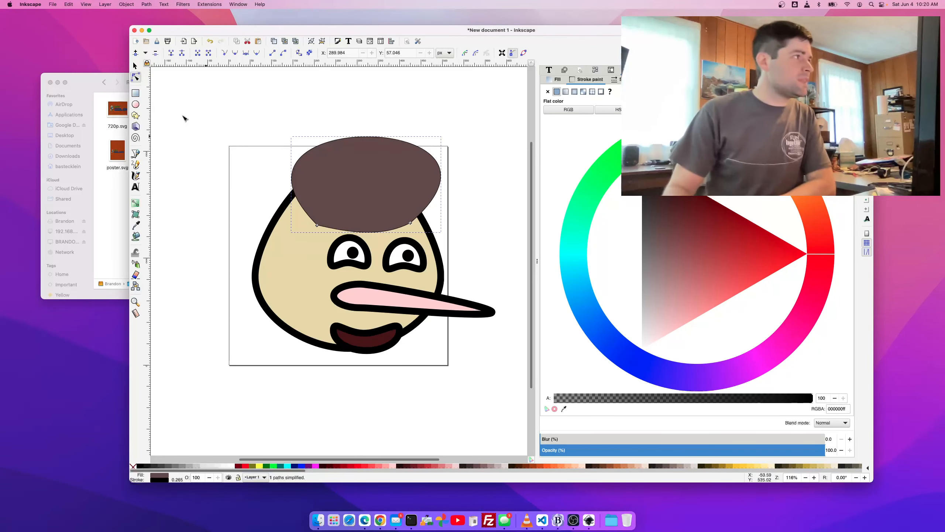
- Move the simplified hair shape left to about X 117, Y 311 px so it sits centered over the head
key(s)
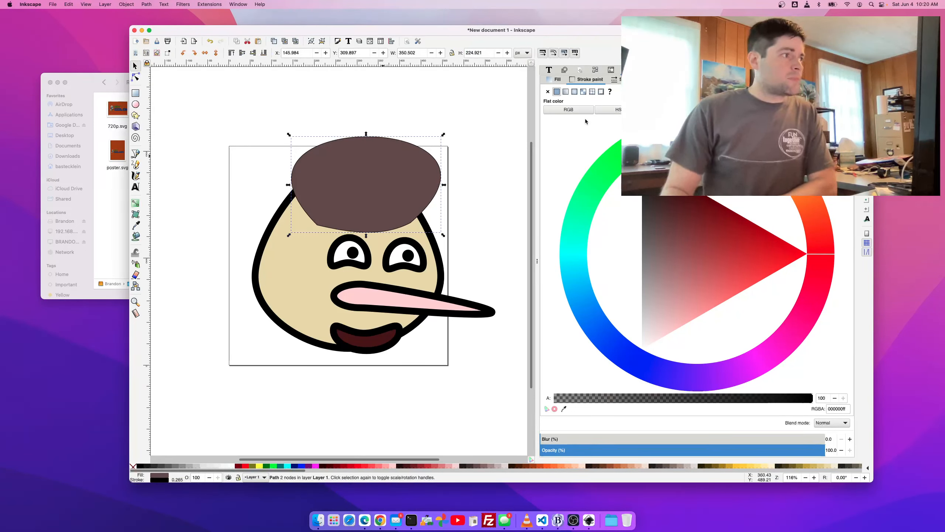
click(334, 131)
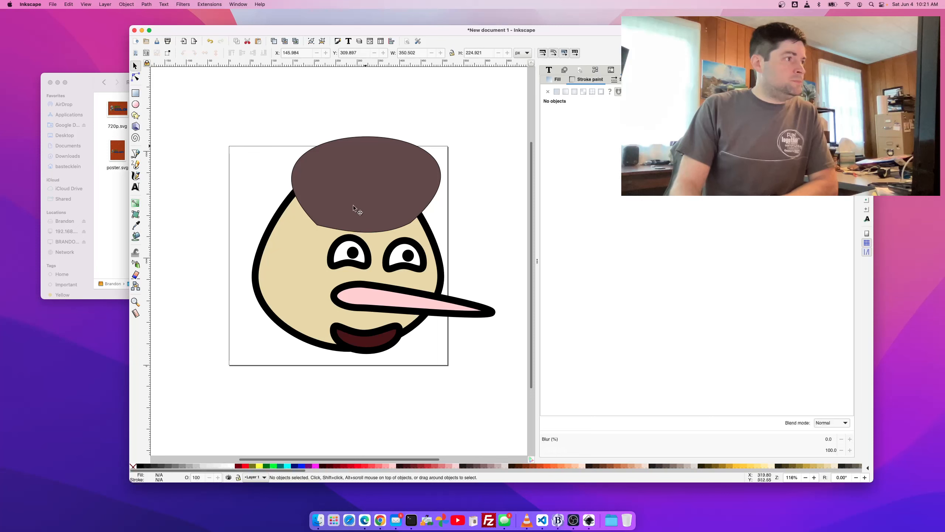
click(353, 223)
drag(352, 182, 334, 179)
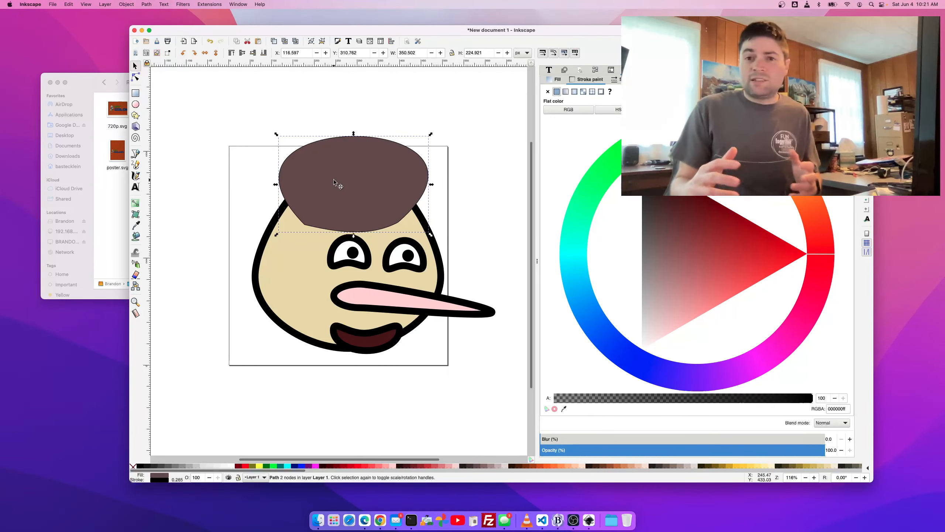
- Apply a radial gradient to the hair from its upper right out past its left edge, with the second radius reaching the lower edge
click(138, 205)
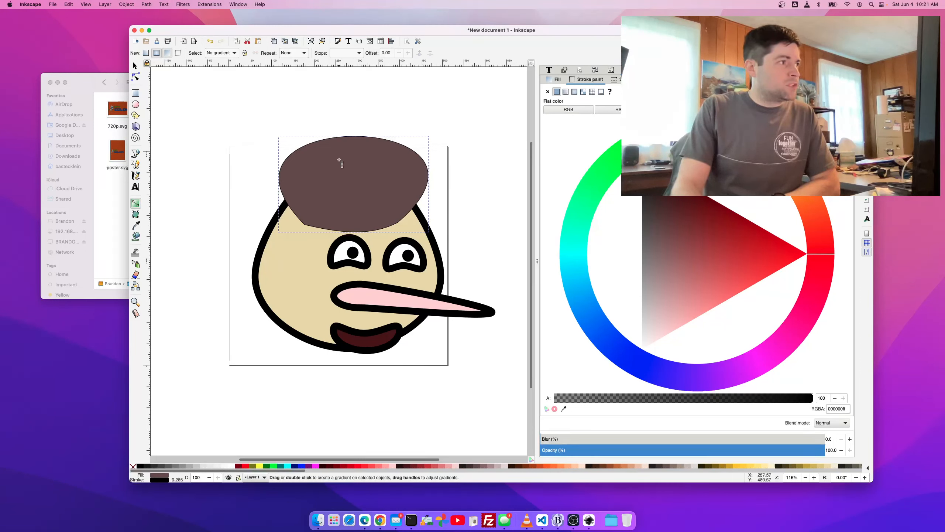
drag(389, 160, 266, 184)
drag(401, 208, 396, 230)
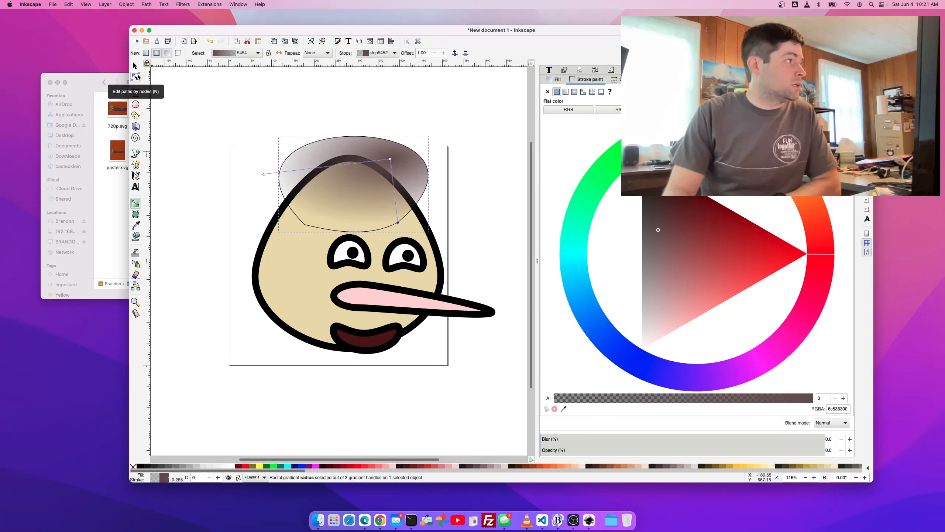
- Set the gradient's outer stop to red dc4c4cff with 100 alpha
click(264, 174)
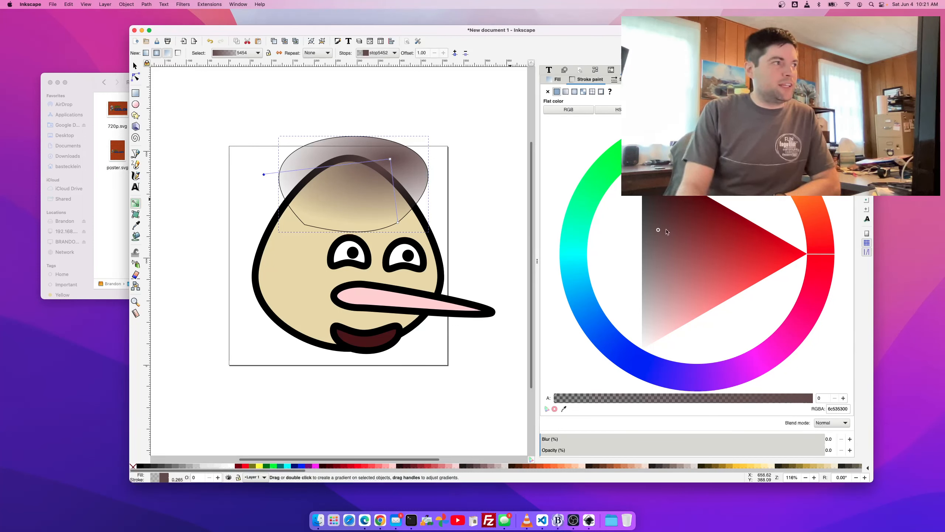
click(725, 218)
mouse_move(725, 218)
mouse_down()
mouse_move(681, 212)
mouse_move(740, 245)
mouse_move(724, 241)
mouse_move(735, 269)
mouse_up()
drag(570, 401, 820, 395)
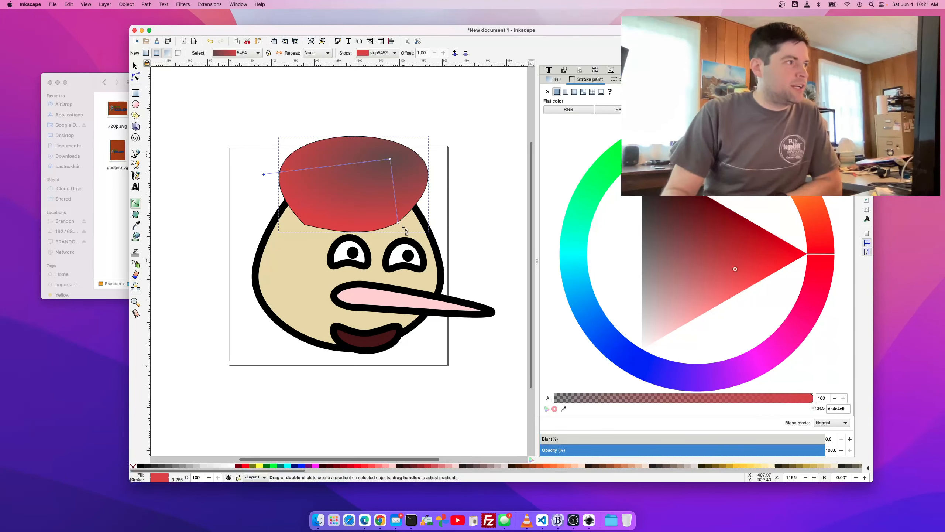
- Set the gradient's center stop to bright green
click(390, 159)
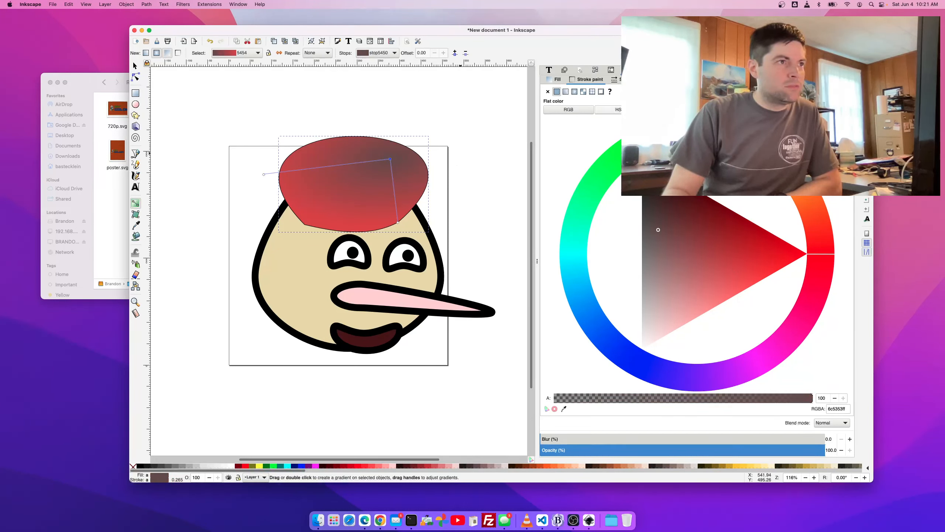
click(695, 130)
drag(705, 256, 704, 186)
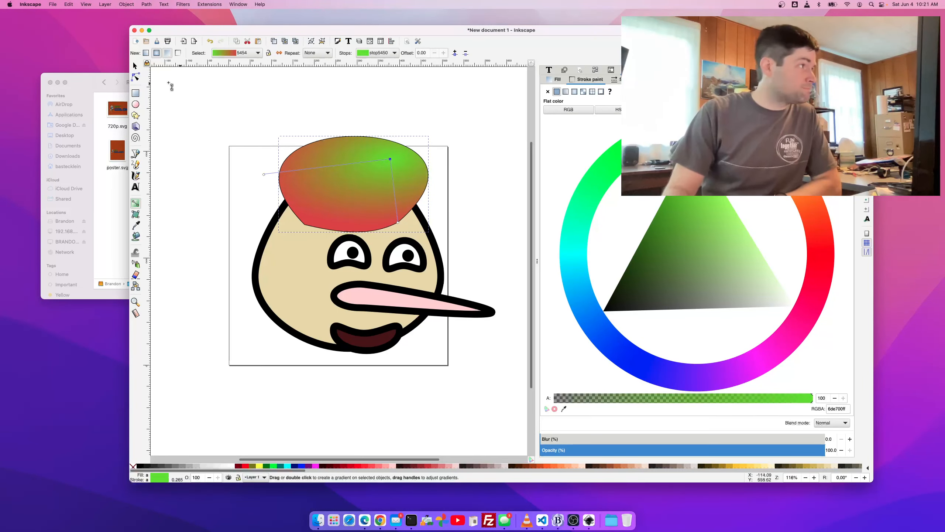
- Flip the nose horizontally and vertically, then rotate it 90° clockwise twice
click(135, 66)
click(442, 381)
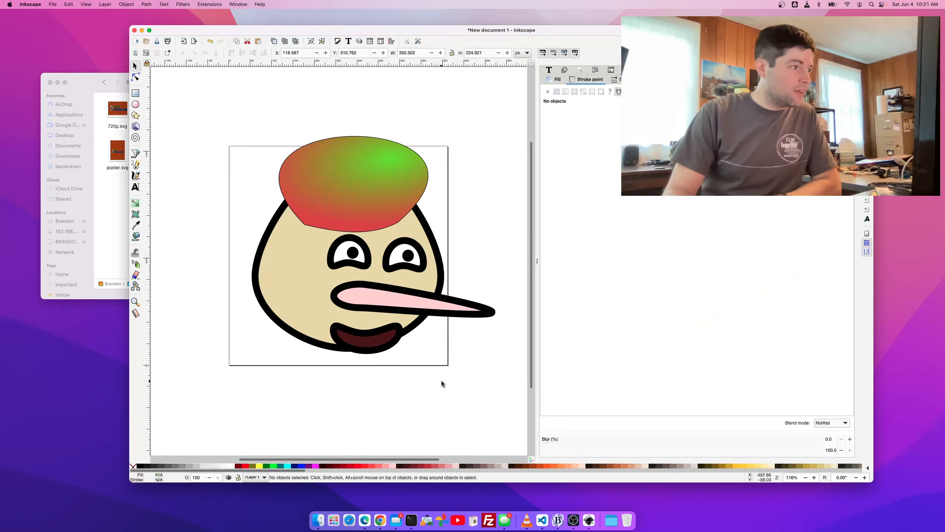
click(379, 296)
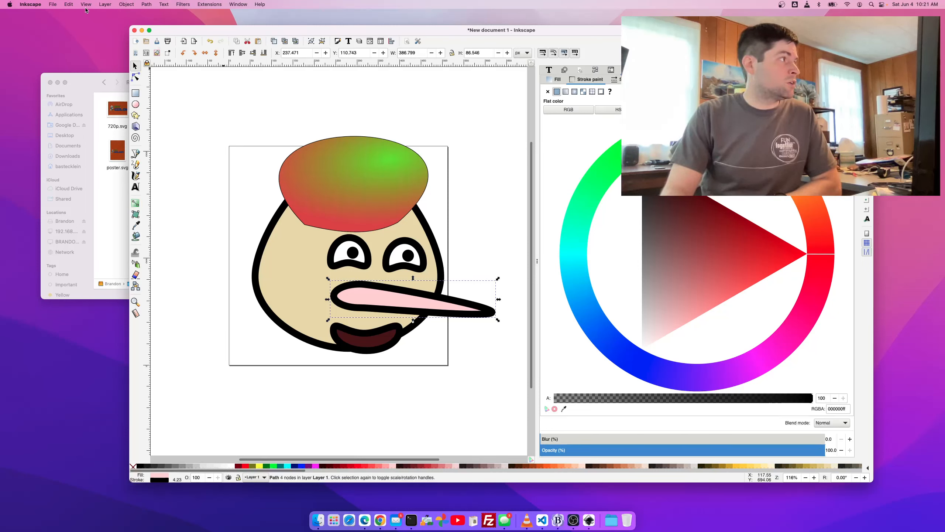
click(68, 4)
click(69, 4)
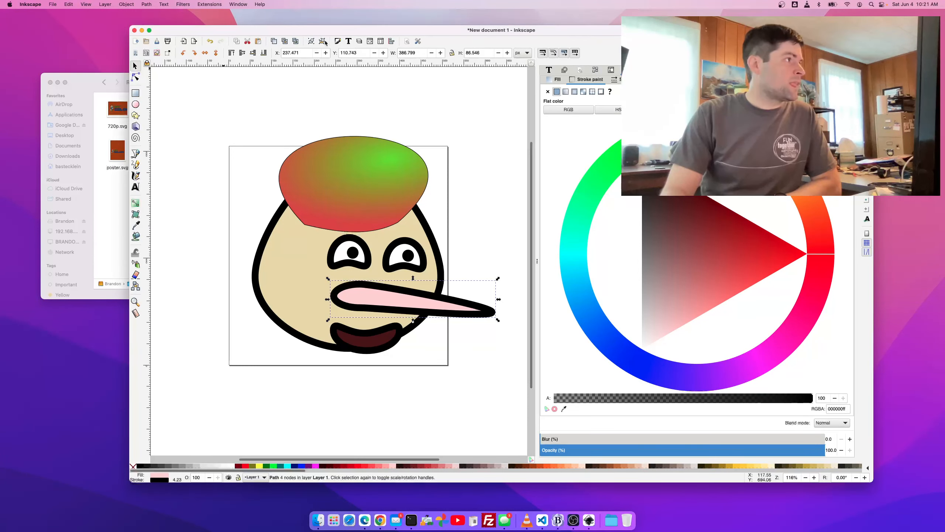
click(205, 53)
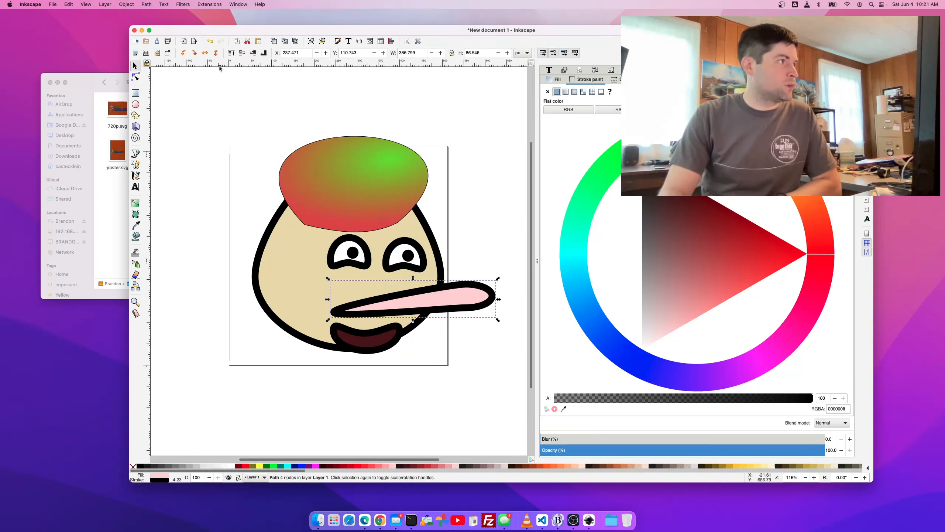
click(216, 53)
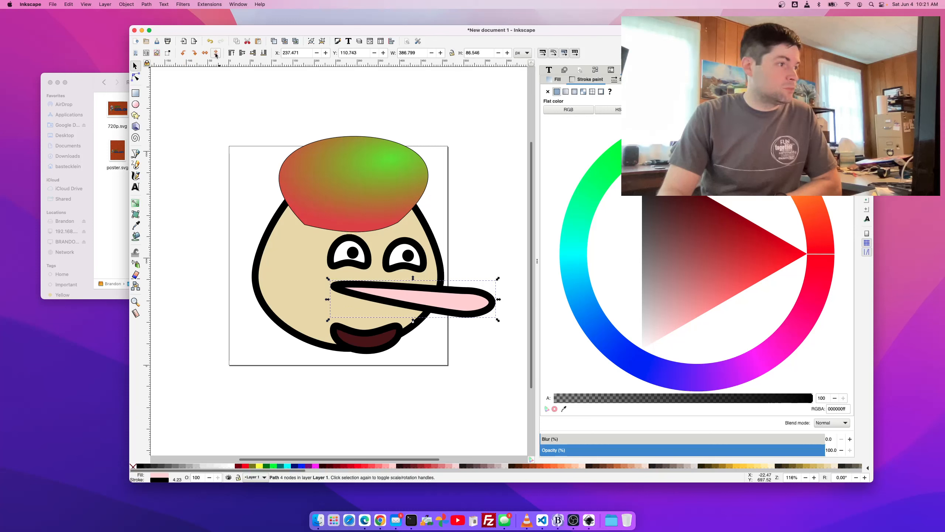
click(194, 53)
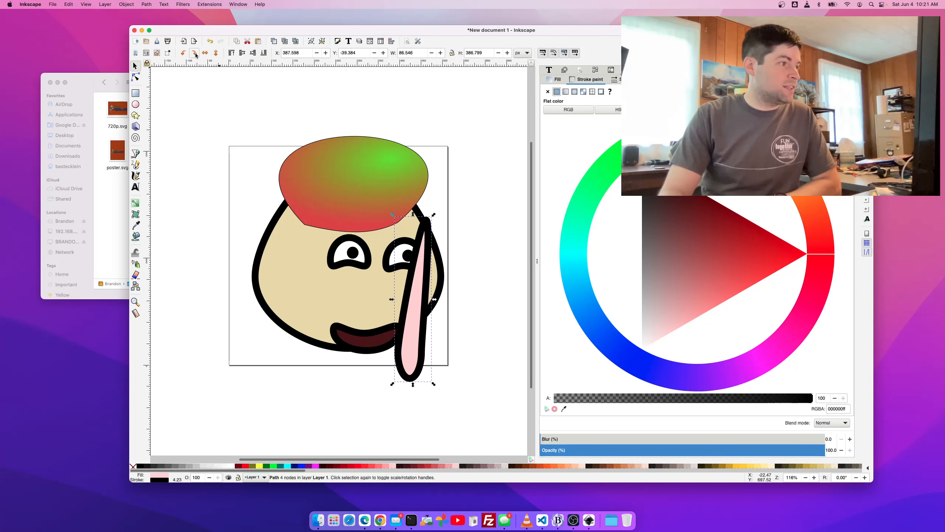
click(195, 53)
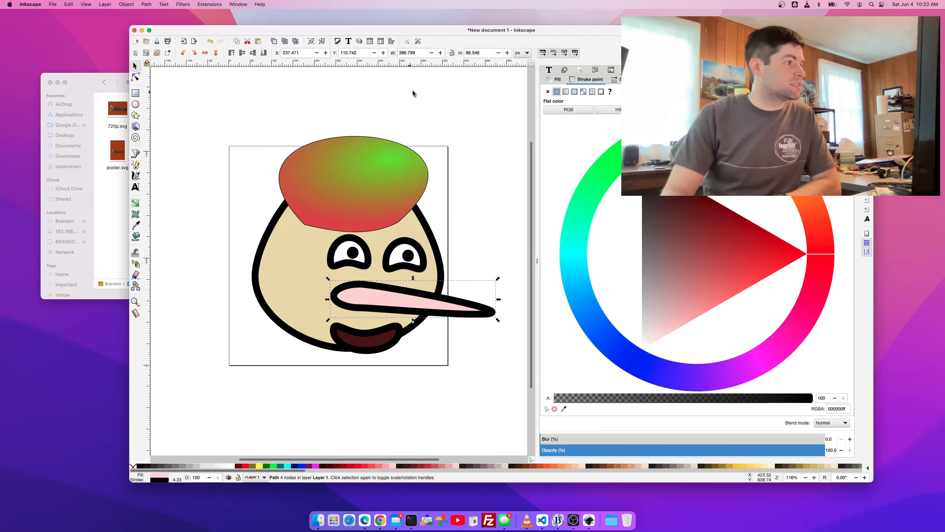
- Flip the mouth vertically to turn the smile into a frown
click(429, 118)
click(376, 347)
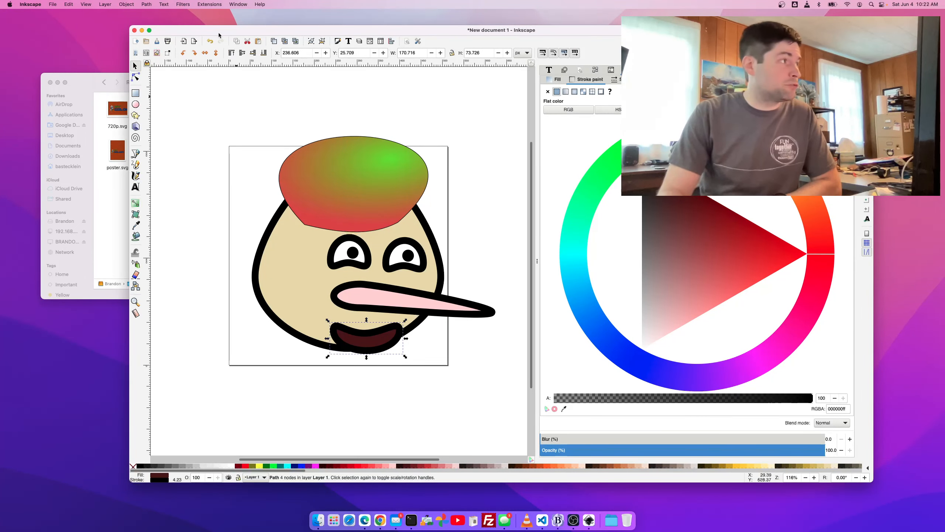
click(217, 53)
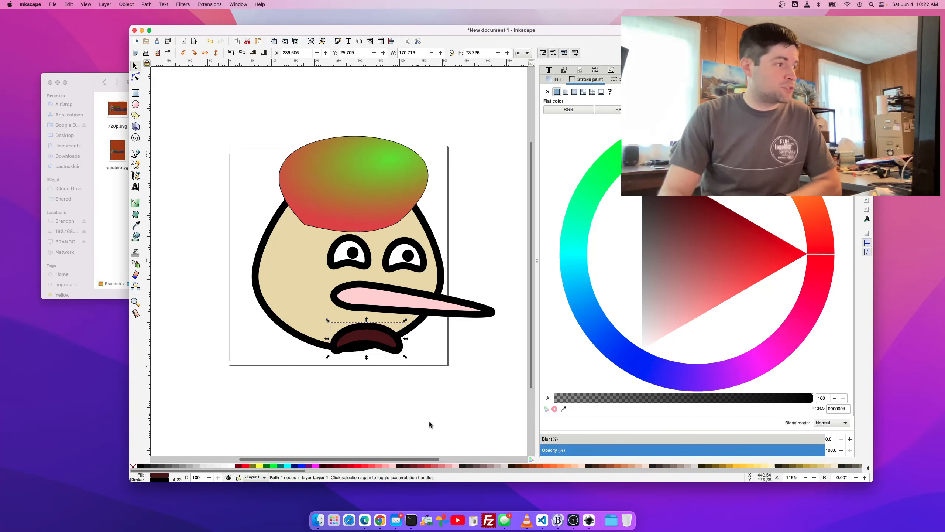
click(409, 389)
drag(385, 340, 386, 341)
click(445, 377)
- Scale all the face objects down together and rotate them counterclockwise so the whole face fits inside the page
mouse_move(210, 123)
mouse_down()
mouse_move(420, 369)
mouse_move(502, 401)
mouse_up()
mouse_move(383, 288)
mouse_down()
mouse_move(327, 283)
mouse_move(365, 283)
mouse_up()
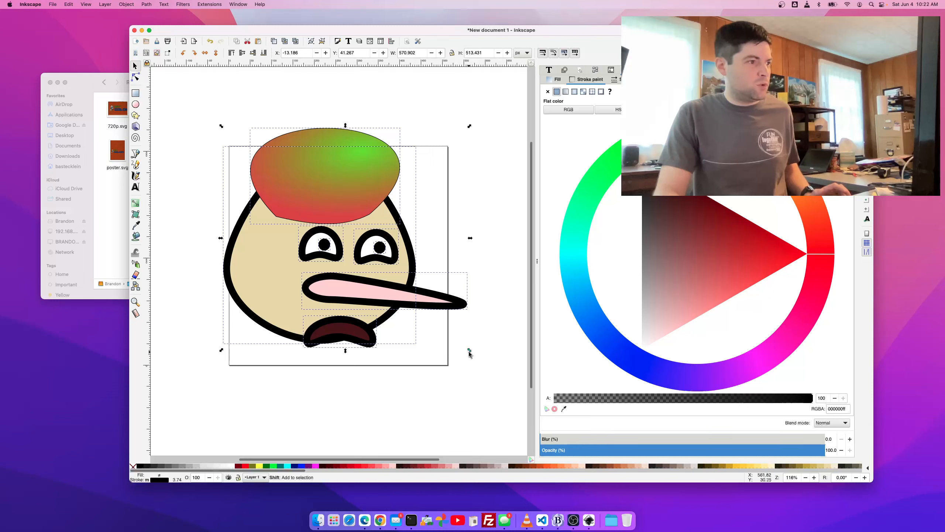
mouse_move(469, 350)
mouse_down()
mouse_move(437, 333)
mouse_move(365, 239)
mouse_move(431, 361)
mouse_move(367, 302)
mouse_move(447, 389)
mouse_move(358, 309)
mouse_move(429, 380)
mouse_up()
click(359, 238)
mouse_move(432, 316)
mouse_down()
mouse_move(296, 321)
mouse_move(249, 205)
mouse_move(432, 242)
mouse_move(369, 321)
mouse_move(382, 327)
mouse_move(421, 257)
mouse_move(424, 272)
mouse_up()
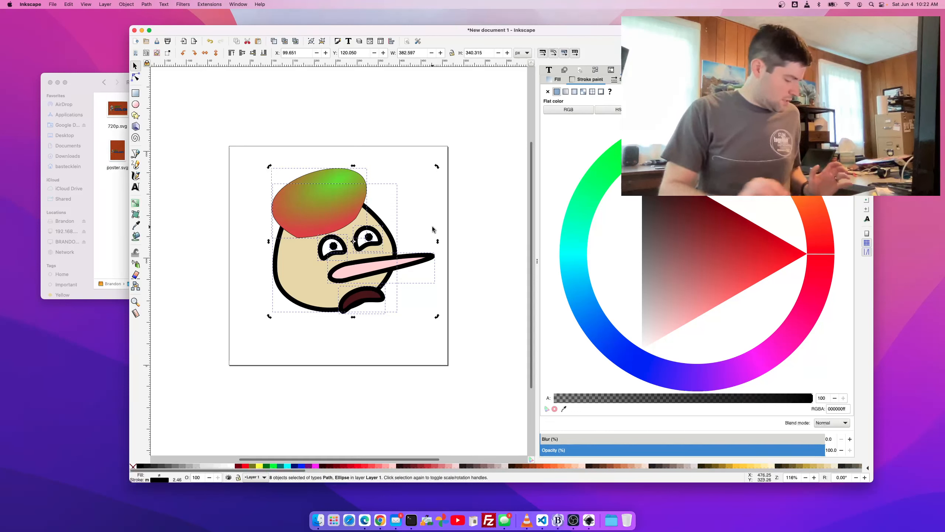
- Group the eight face objects and move the group up and left to about X -74, Y 210 px
key(ctrl+g)
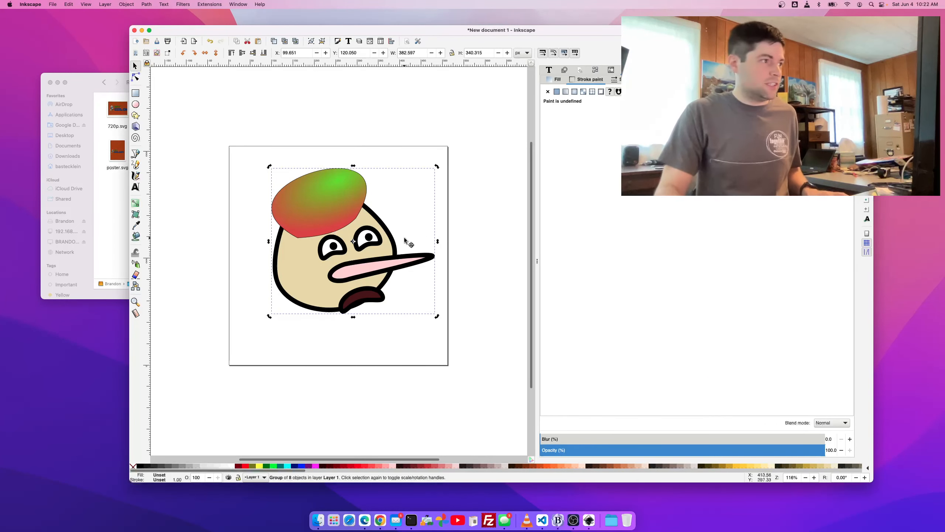
click(332, 244)
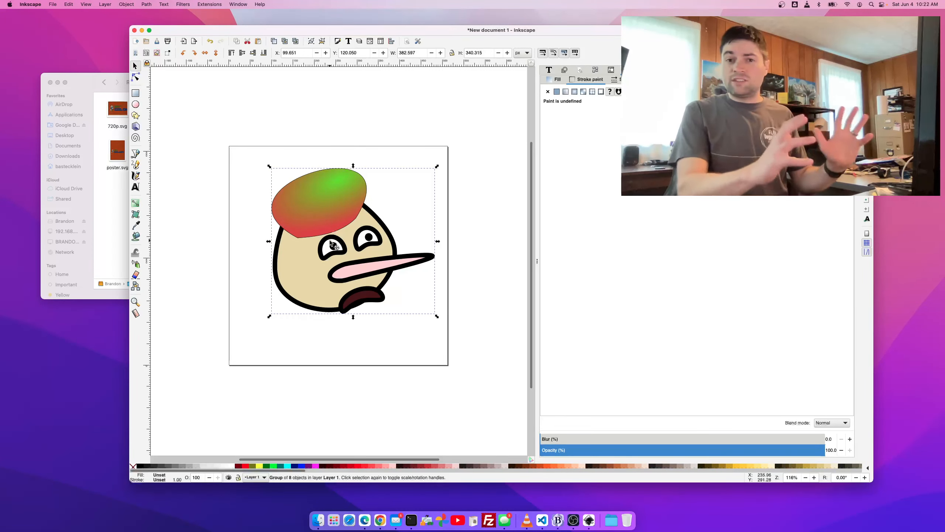
drag(332, 245, 257, 206)
key(Escape)
click(278, 226)
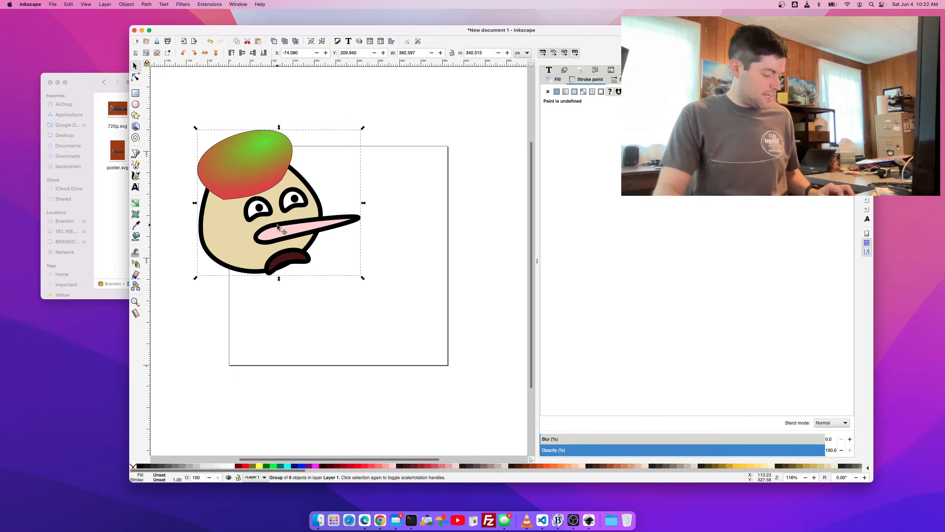
- Add a horizontally flipped duplicate of the face group, placing the original at about X 14, Y 166 px and the copy at X 126, Y 14 px
key(alt)
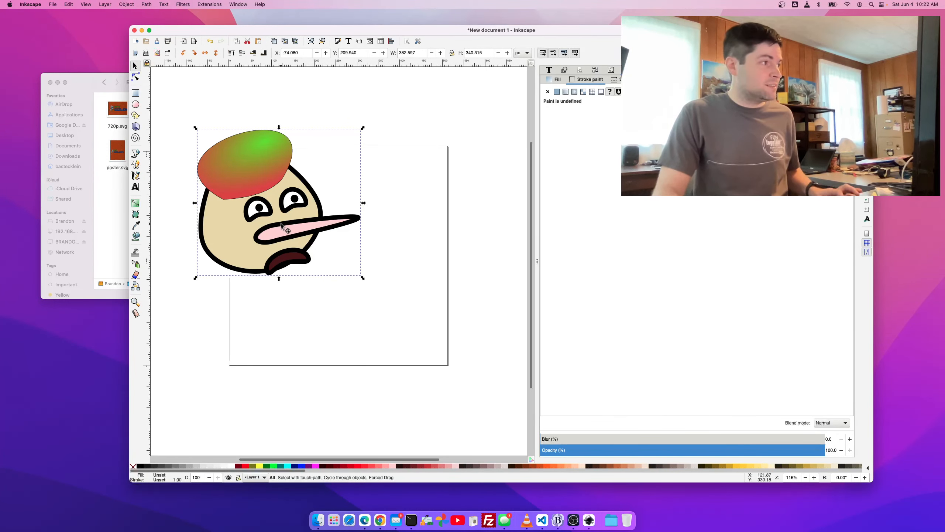
key(ctrl+d)
drag(281, 223, 472, 220)
click(205, 52)
drag(236, 184, 275, 197)
drag(447, 164, 381, 247)
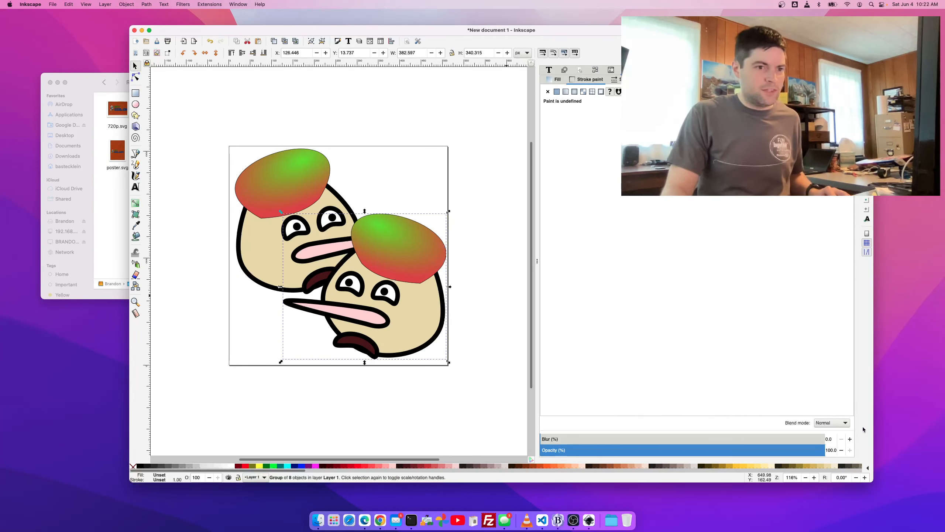
- Blur the flipped face copy strongly and nudge it slightly up and left
click(850, 439)
click(849, 439)
click(850, 439)
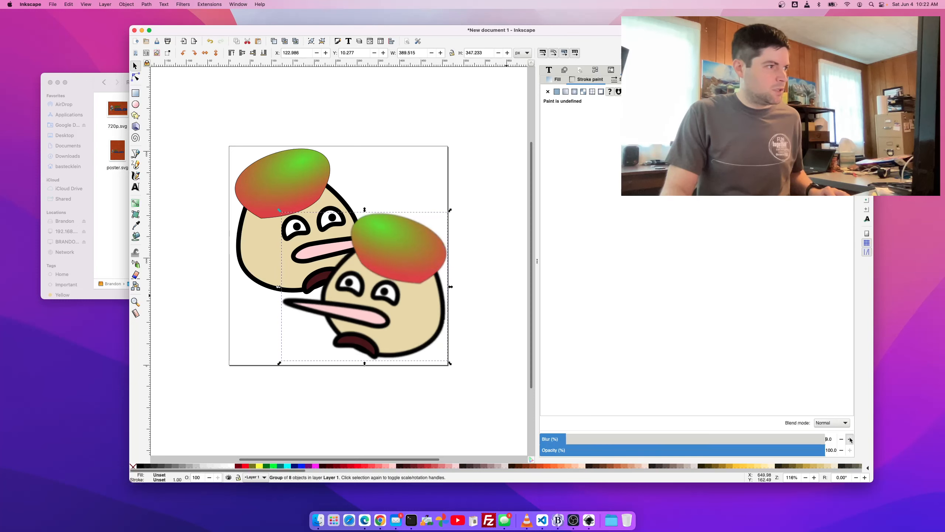
click(849, 439)
click(850, 439)
click(850, 439)
drag(391, 323, 375, 312)
- Reduce the opacity of the original, unblurred face group to 54.8%
click(287, 194)
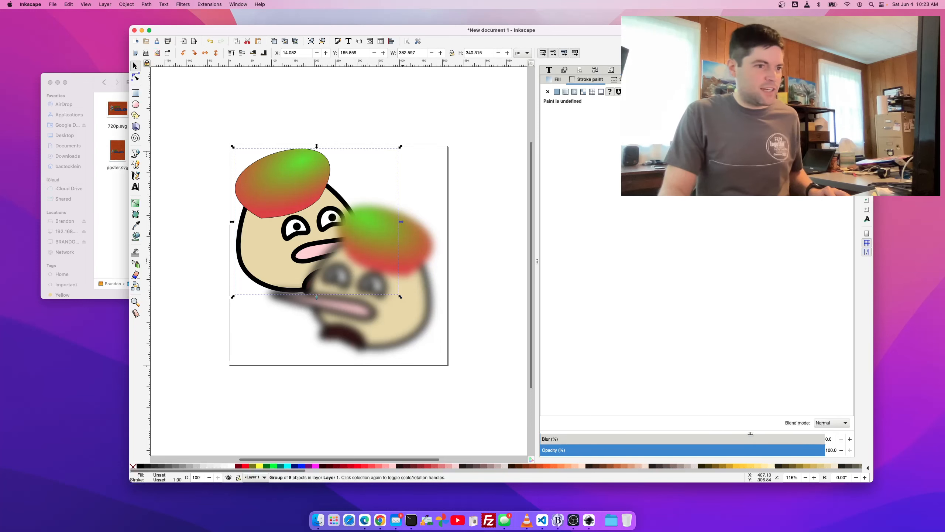
drag(719, 450, 696, 450)
click(391, 406)
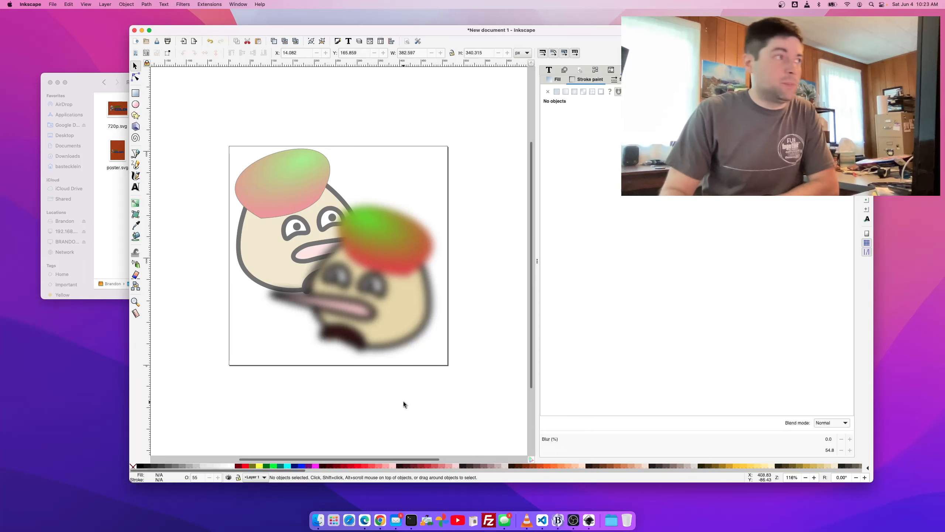
- Set up a PNG export of the whole page with an image size of 512 by 512 pixels
drag(419, 33, 408, 21)
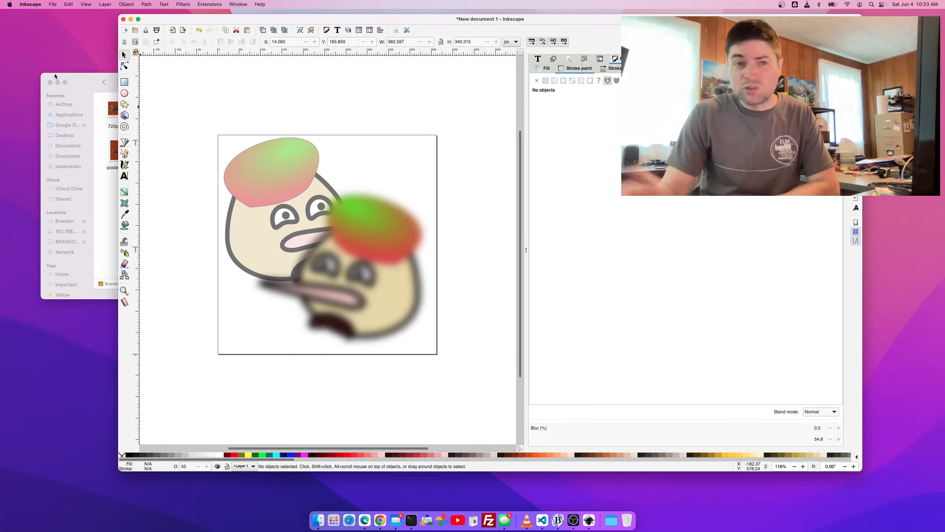
click(48, 3)
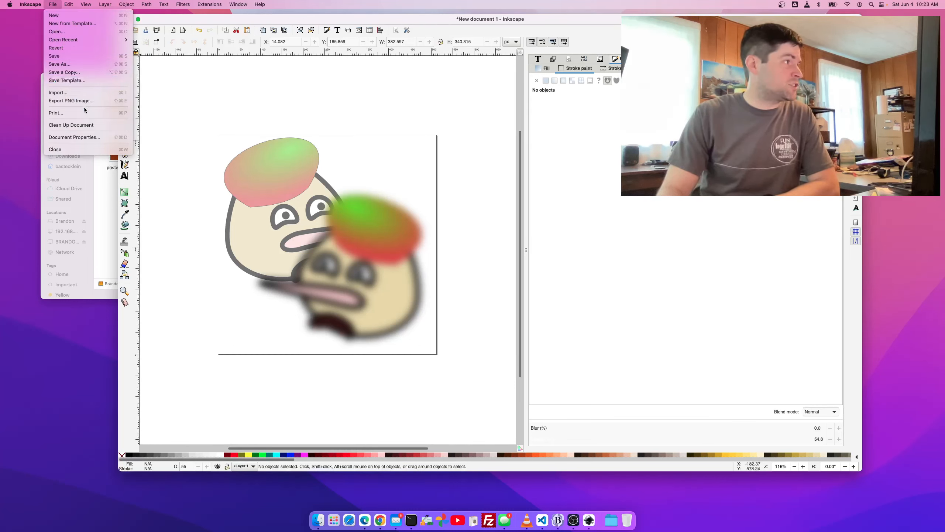
click(75, 101)
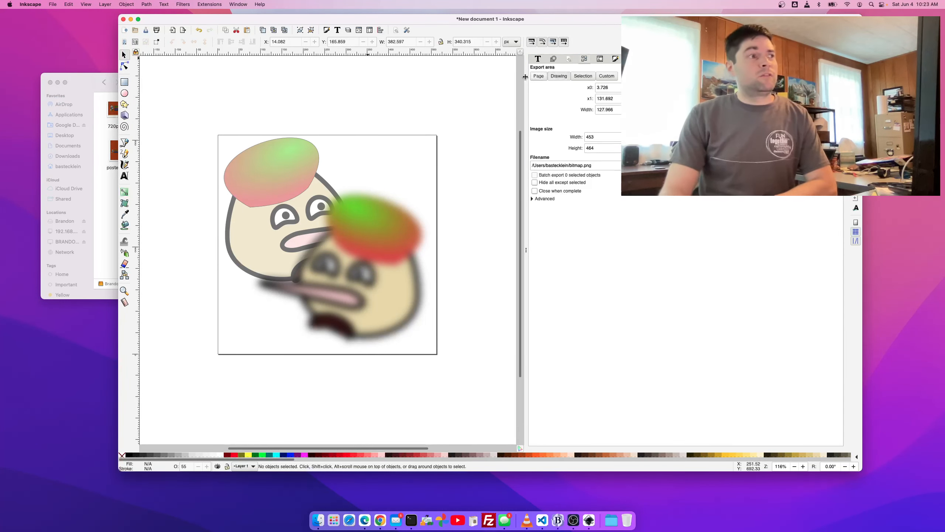
click(538, 77)
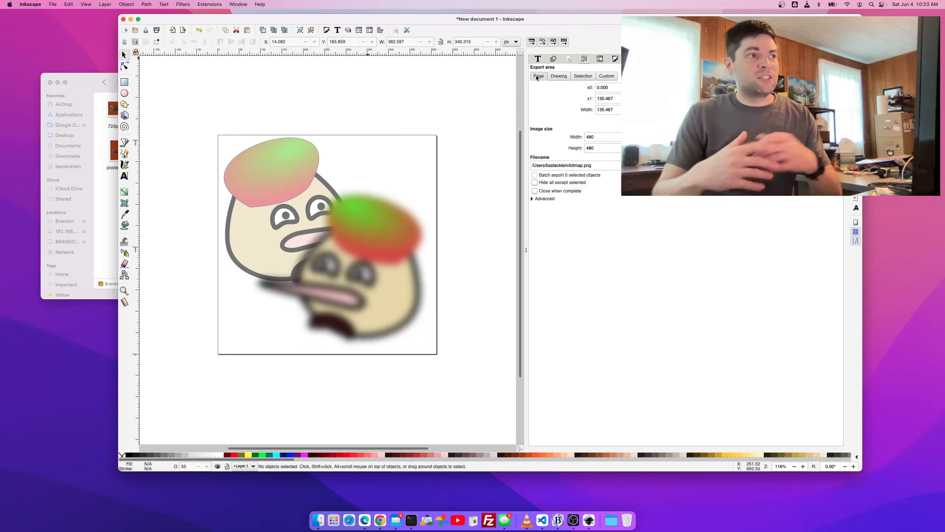
double_click(602, 136)
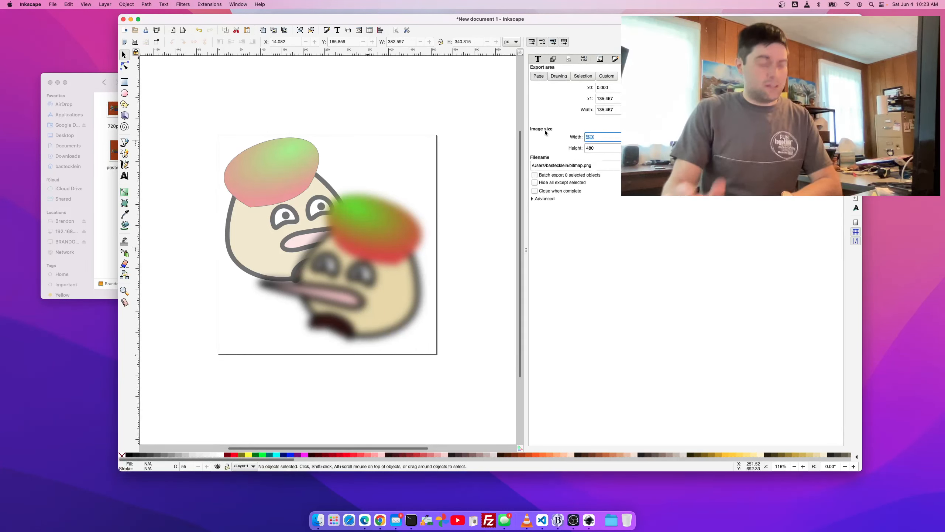
click(604, 148)
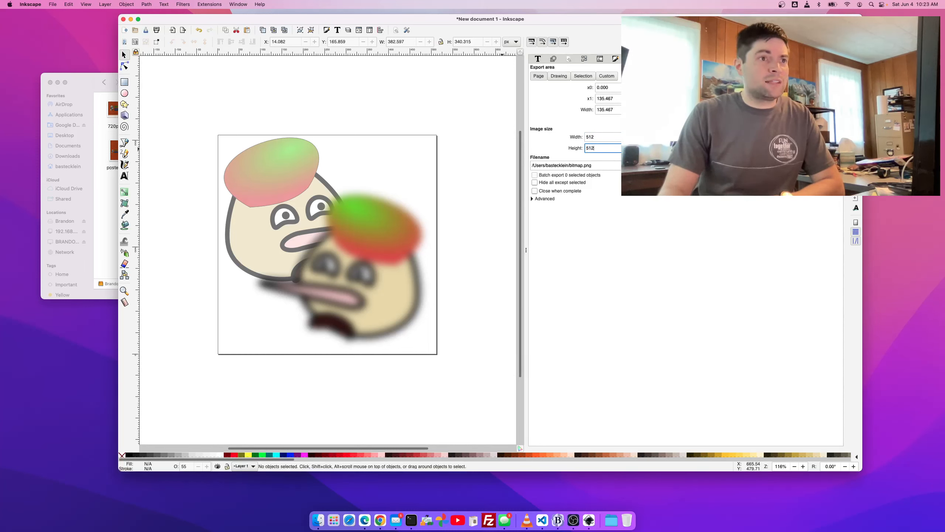
- Export the image to the Desktop as fghfgh.png
click(820, 165)
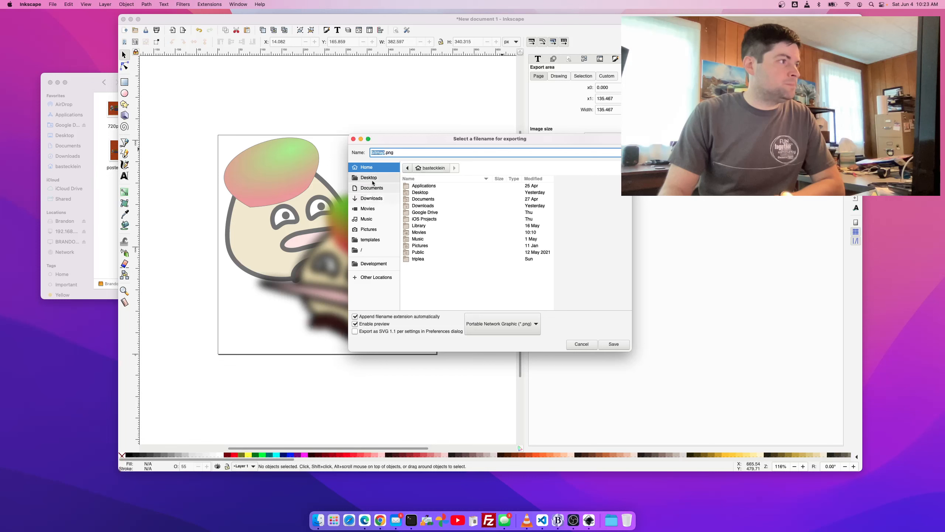
click(372, 178)
text(fghfgh)
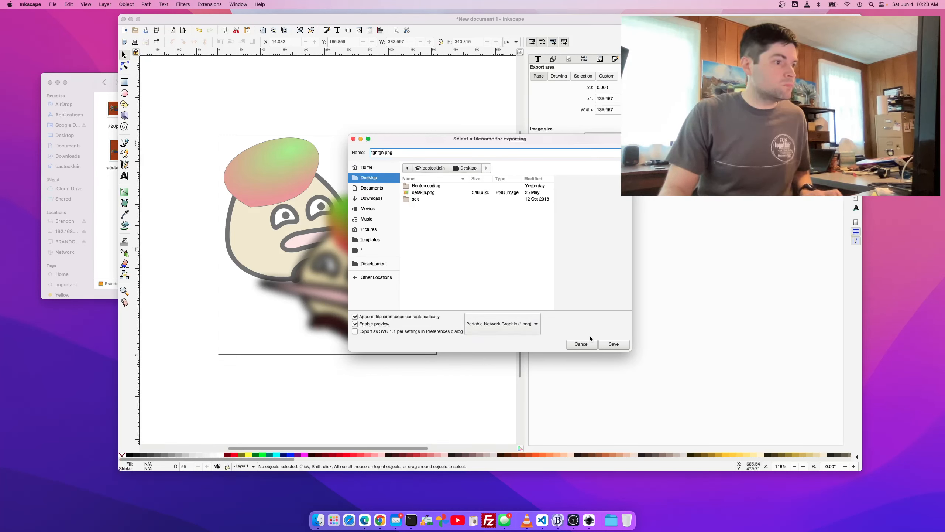
click(604, 342)
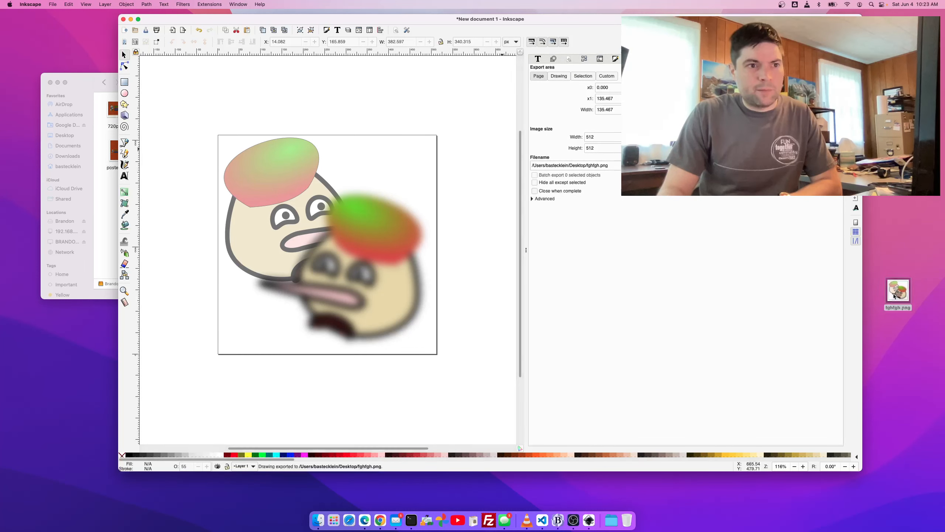
- Open the exported fghfgh.png from the desktop in Preview and enlarge its window
click(910, 304)
double_click(897, 297)
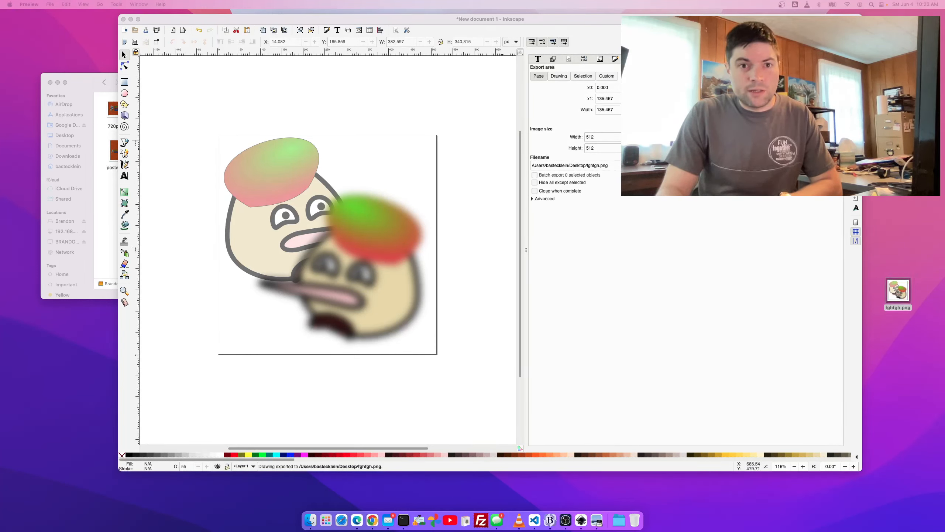
drag(582, 146, 532, 44)
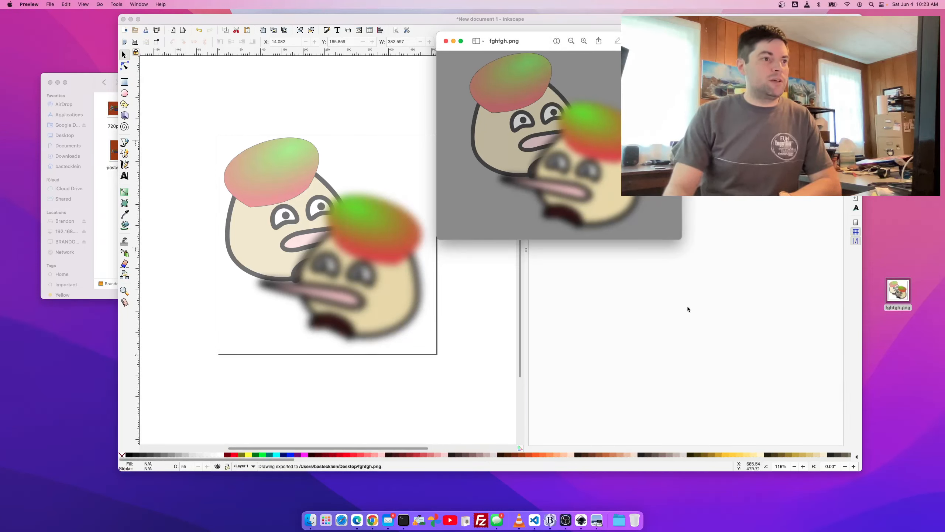
drag(674, 237, 861, 422)
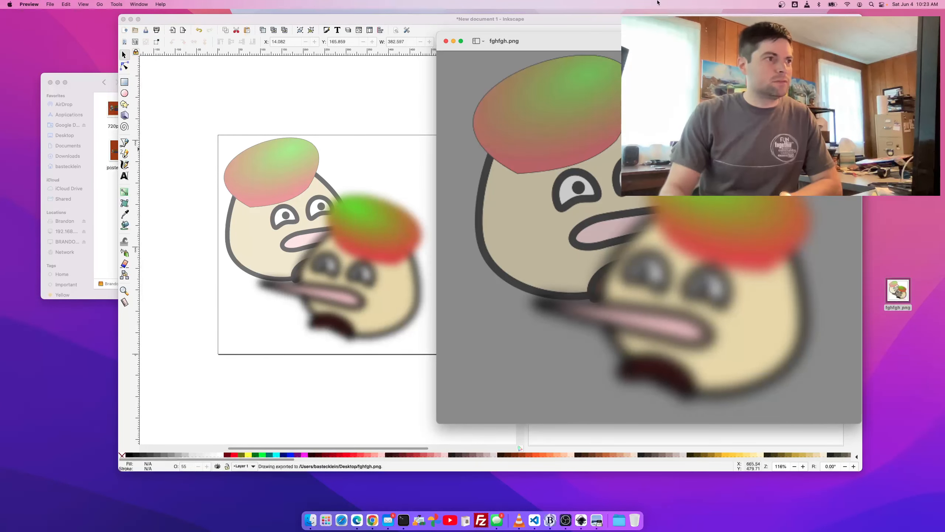
- Zoom far into the exported PNG to examine how its edges look at pixel level, then zoom back out
key(super+plus)
key(super+plus)
key(super+plus)
key(super+plus)
key(super+plus)
key(super+plus)
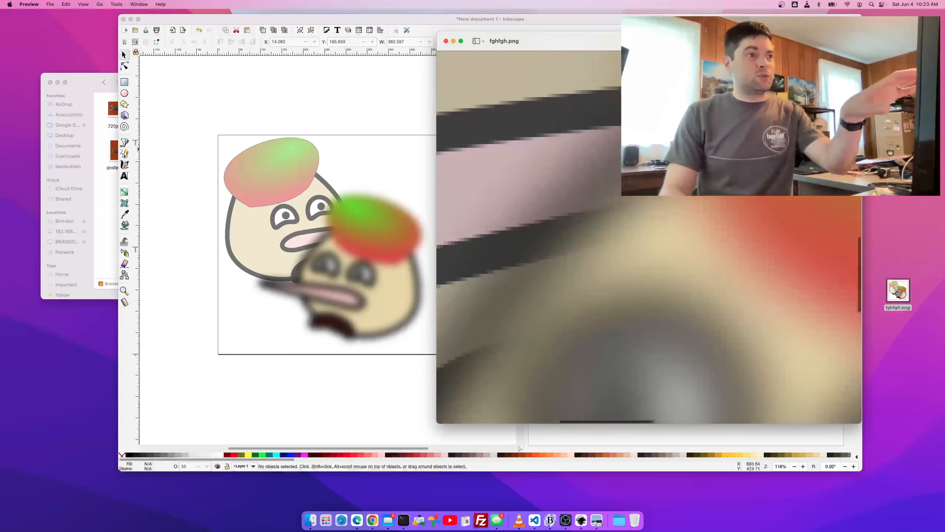
key(super+plus)
key(super+plus)
key(super+minus)
key(super+minus)
key(super+minus)
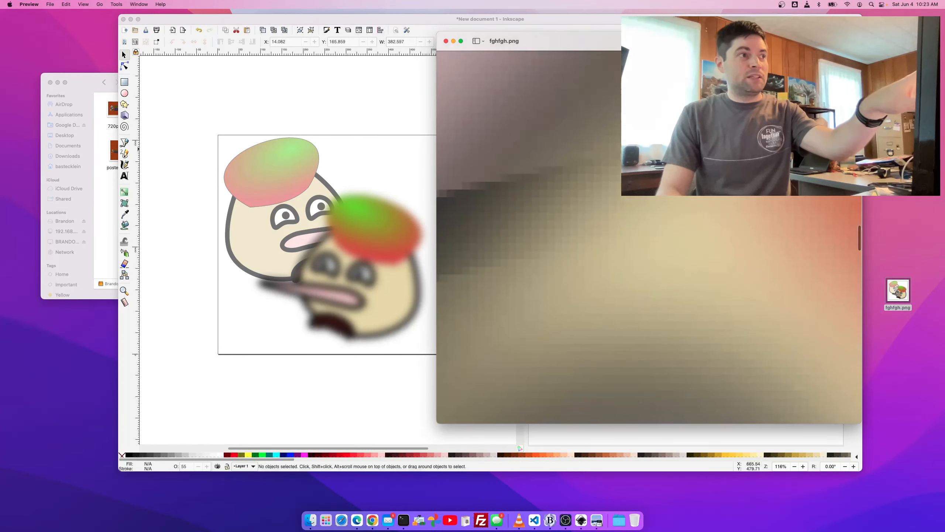
key(super+minus)
key(super+minus)
key(super+minus)
key(super+minus)
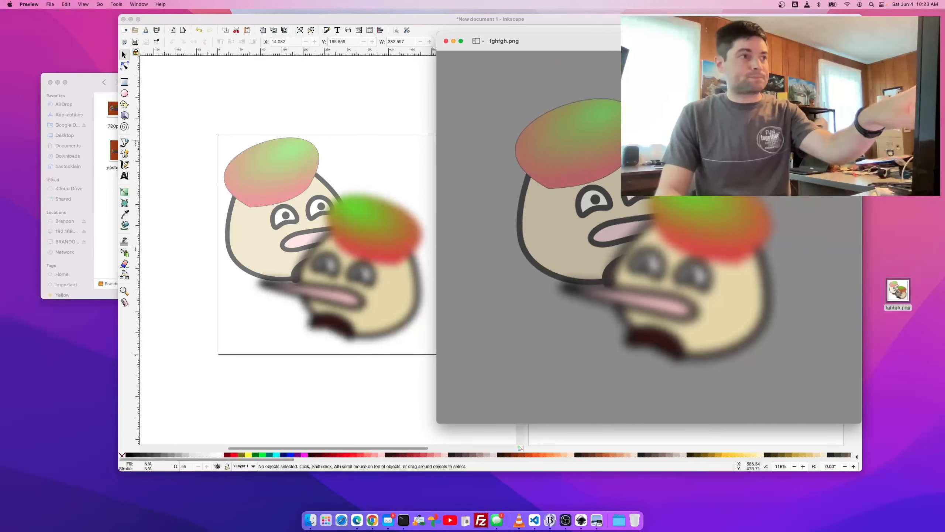
- Switch back to the Inkscape drawing and shift its window left
click(295, 142)
drag(375, 15, 333, 19)
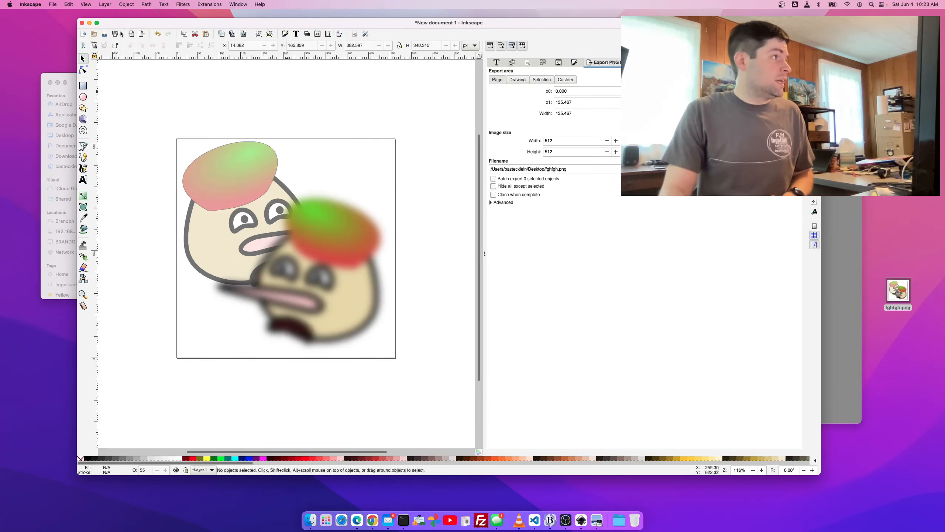
- Save the drawing to the Desktop as drawing.svg in Inkscape SVG format
click(52, 4)
click(61, 67)
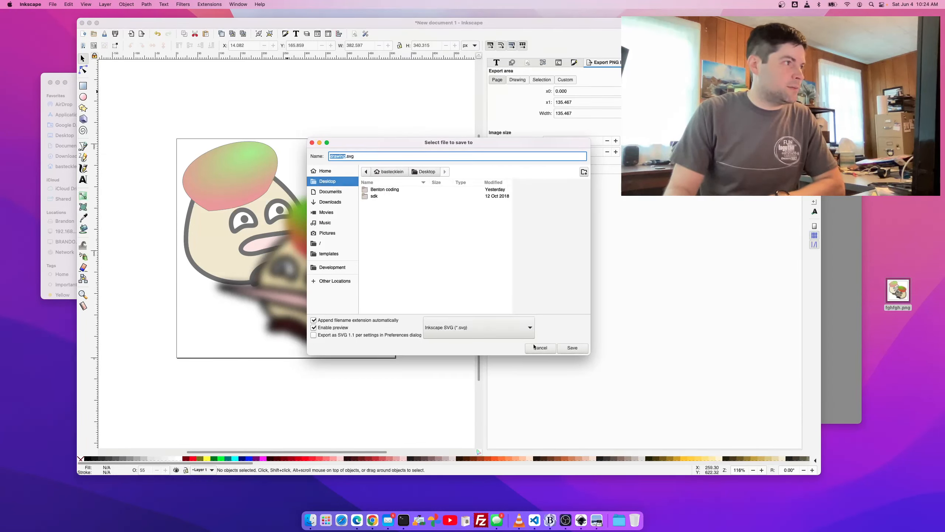
click(573, 348)
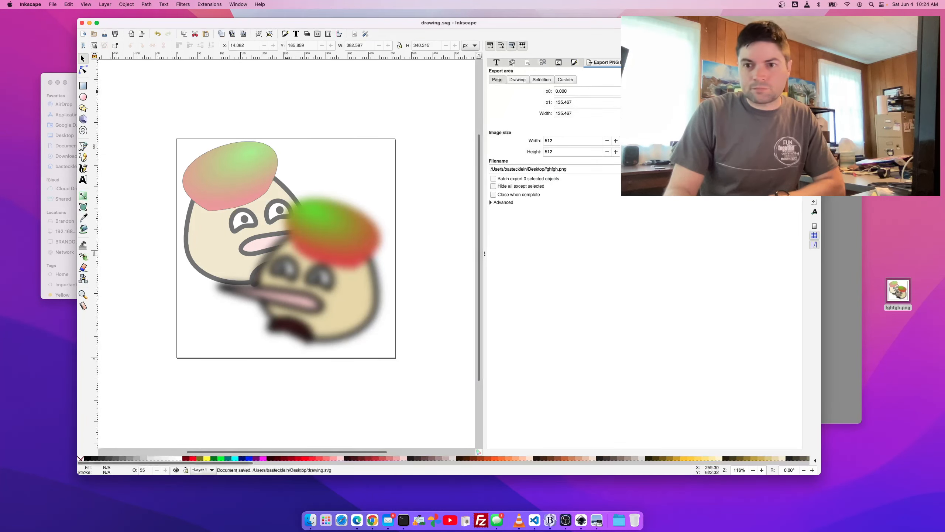
- Open the saved drawing.svg from the desktop in Firefox to view it in the browser
click(926, 264)
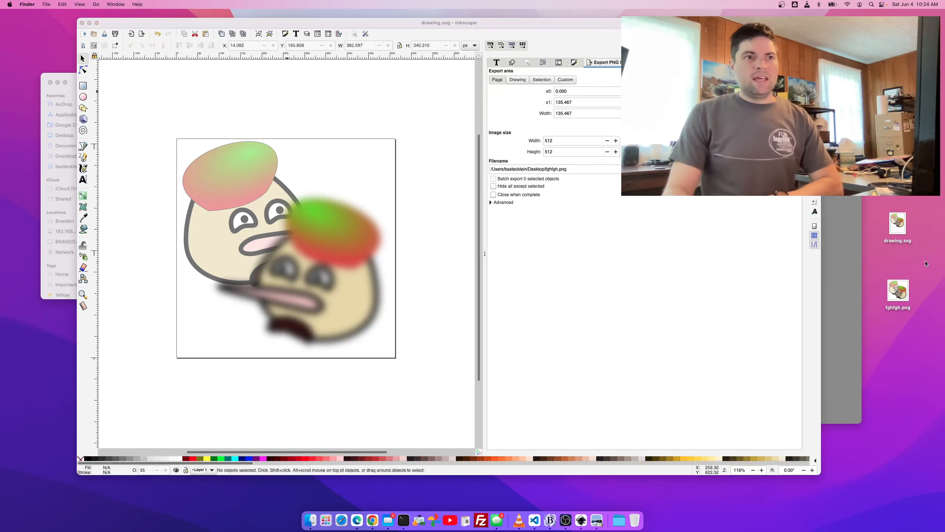
right_click(898, 222)
mouse_move(880, 235)
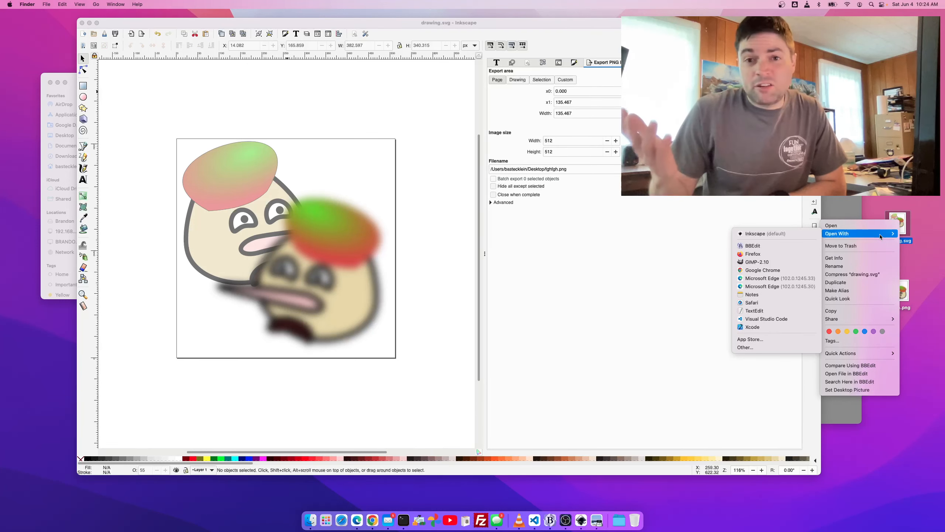
click(899, 231)
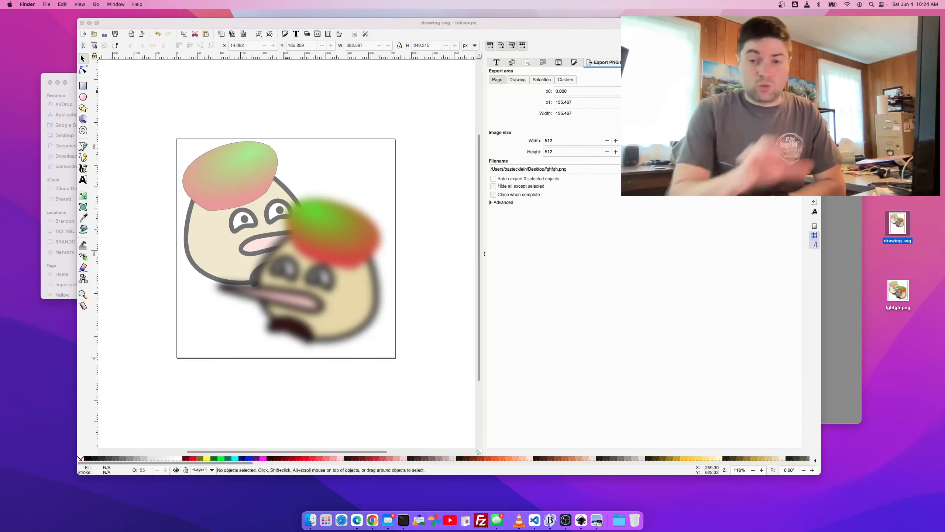
right_click(898, 232)
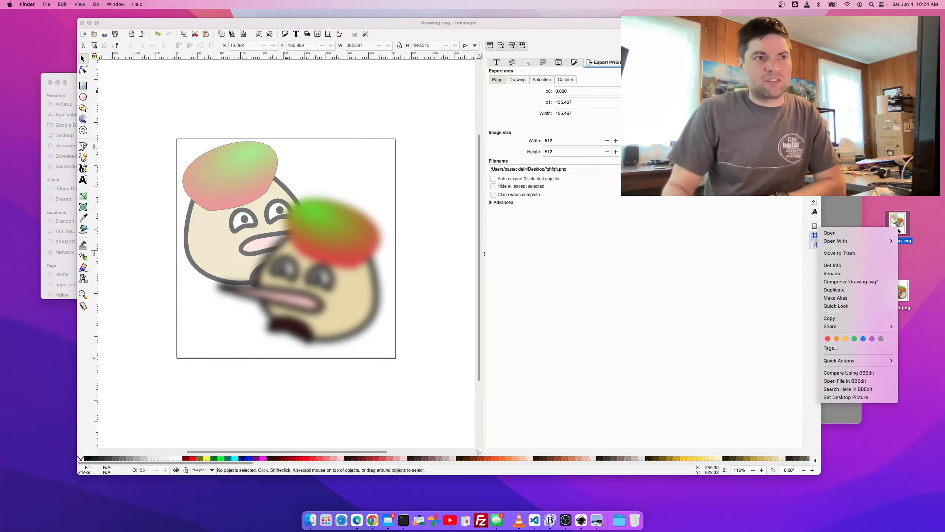
mouse_move(866, 241)
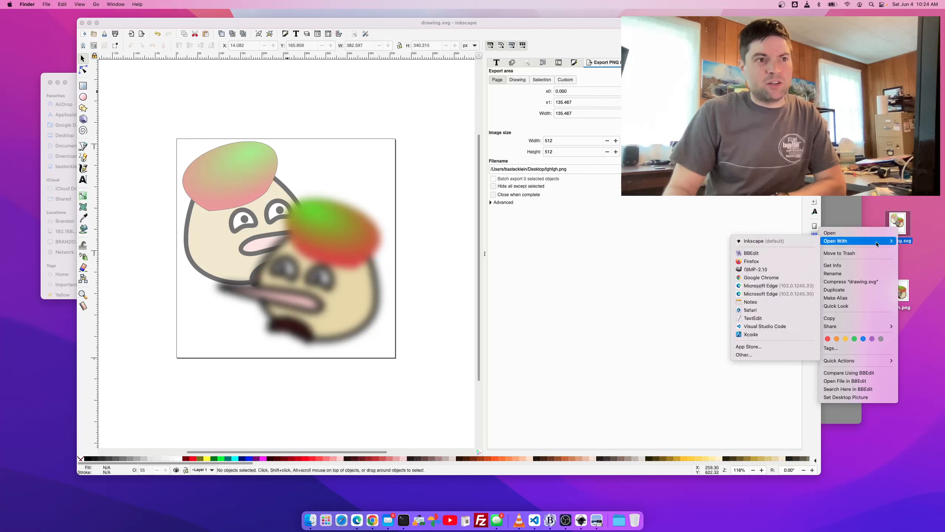
click(772, 261)
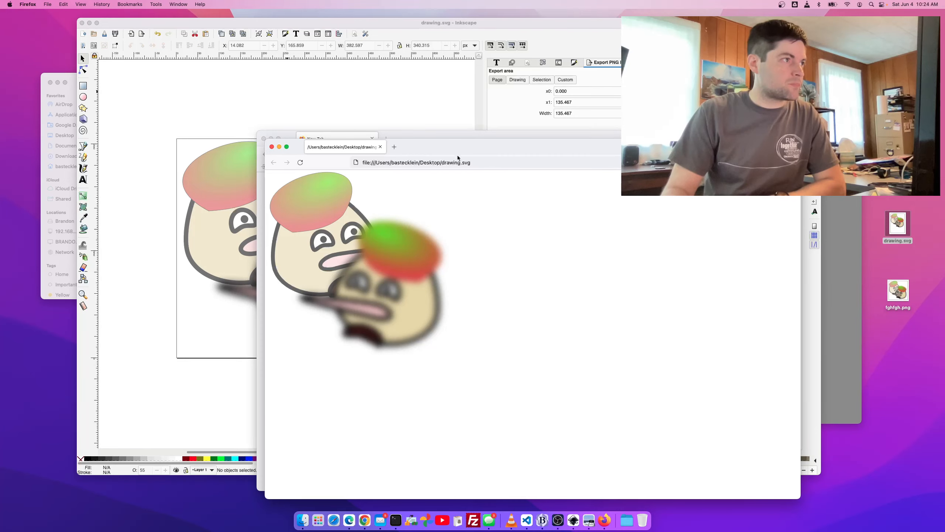
- Move the Firefox window showing drawing.svg aside and switch back to the Inkscape drawing
mouse_move(427, 146)
mouse_down()
mouse_move(215, 44)
mouse_move(209, 79)
mouse_move(194, 82)
mouse_up()
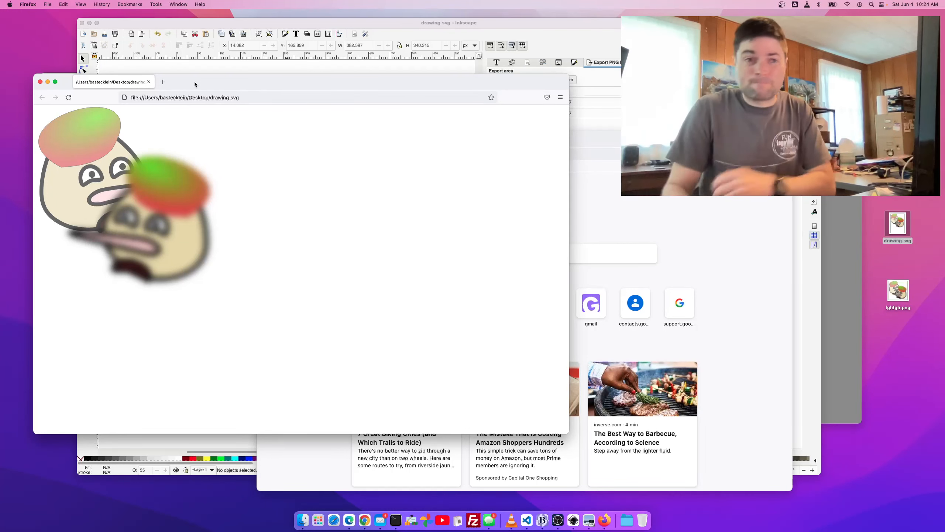
click(421, 24)
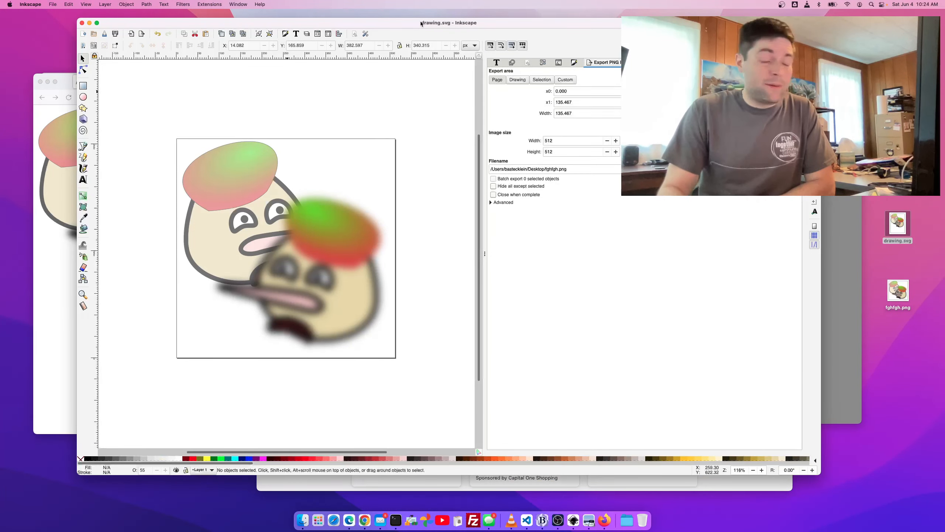